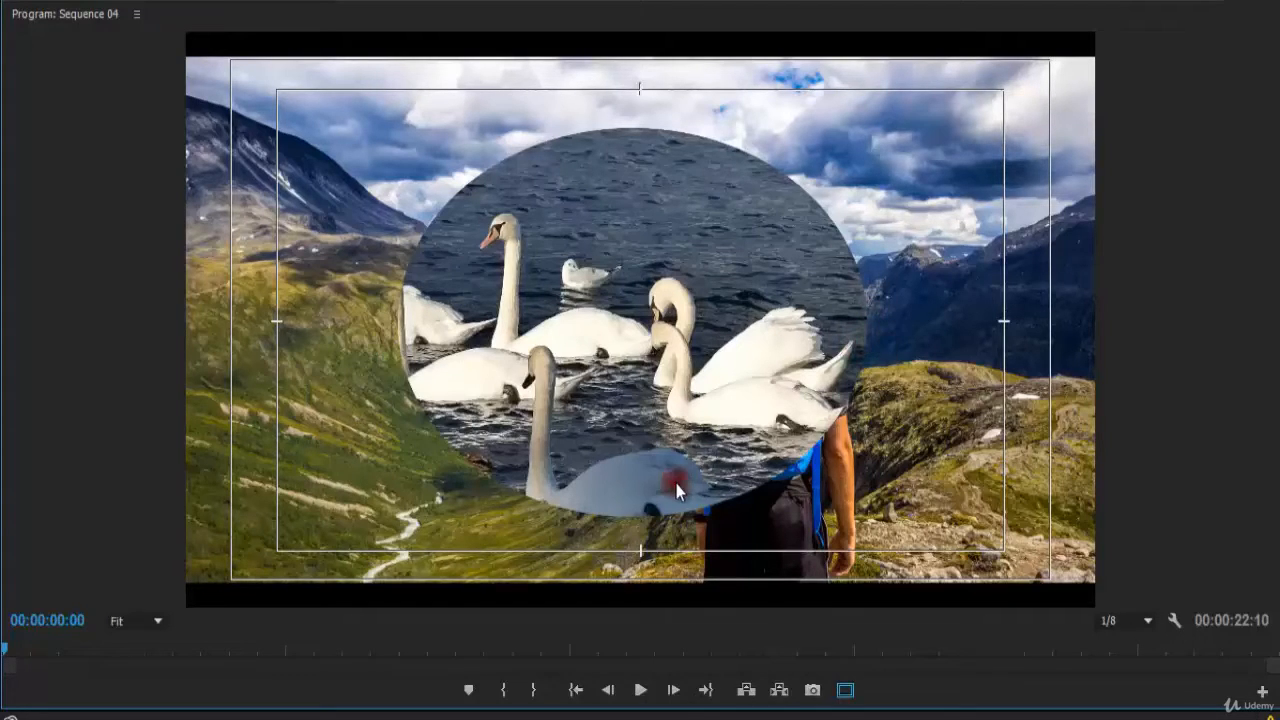
Set the Mask Feather of the swans clip's opacity mask to 10.
key(grave)
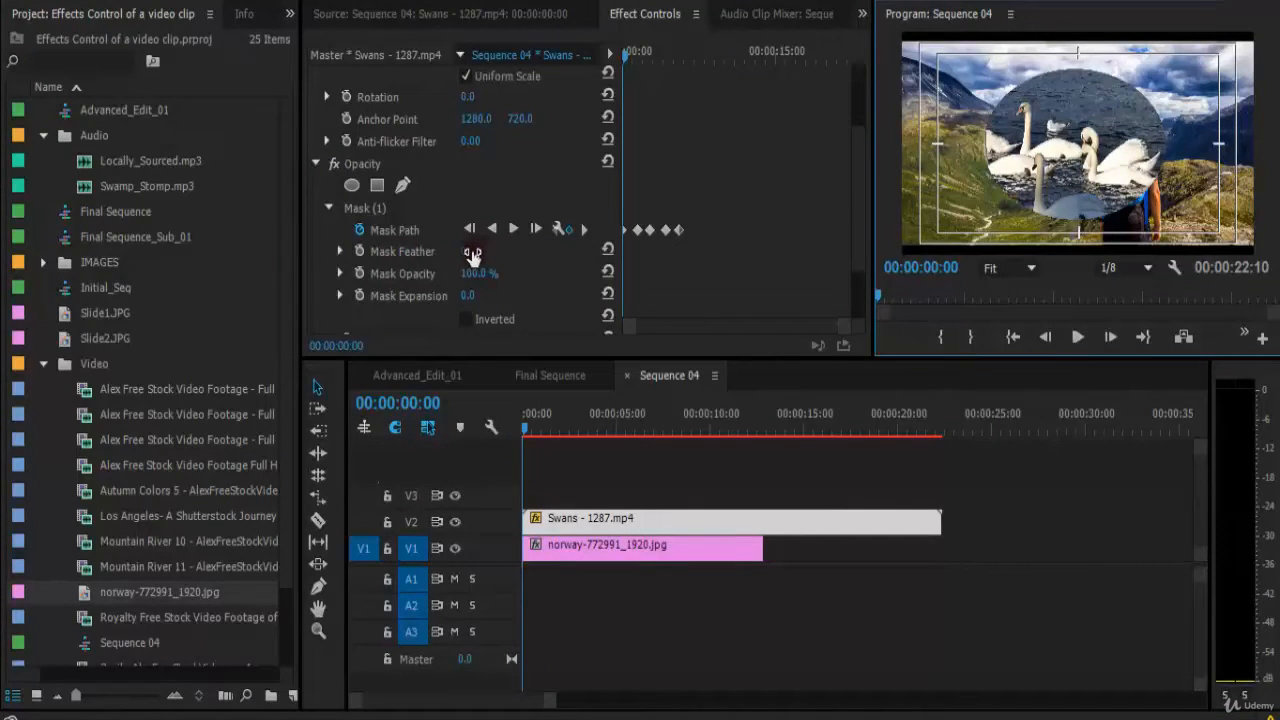
click(472, 252)
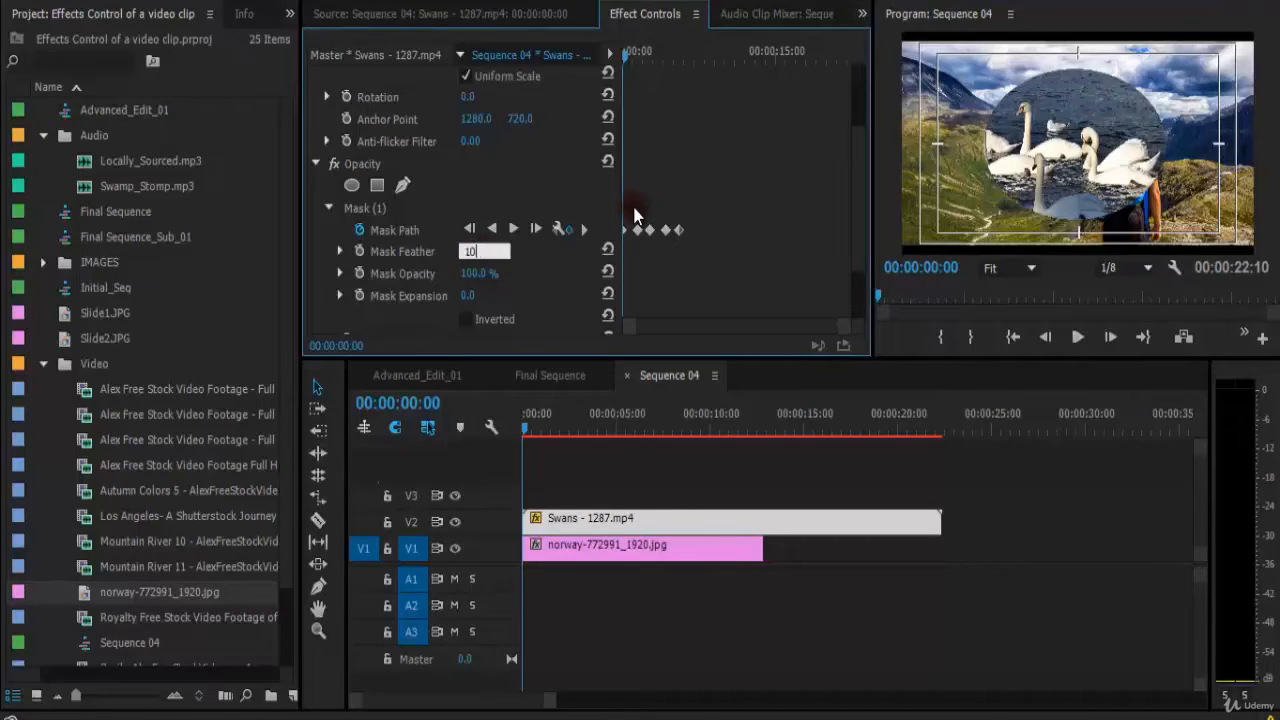
text(10)
key(grave)
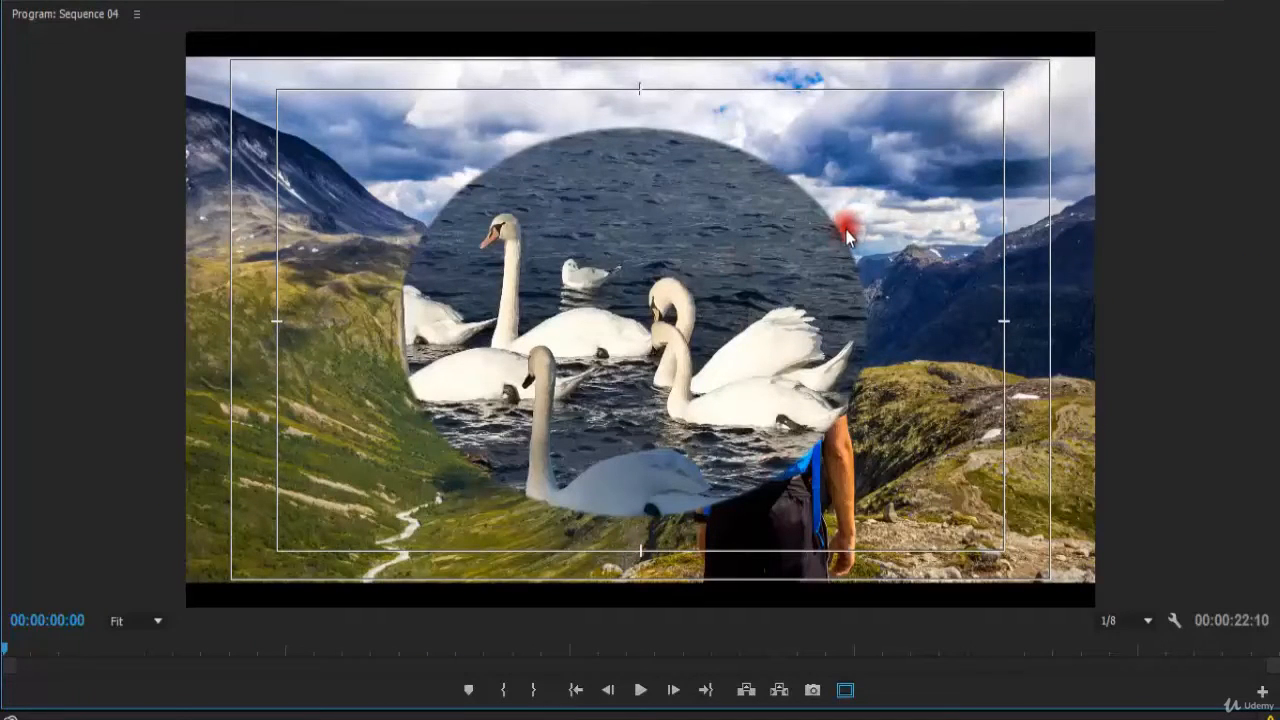
Inspect the feathered mask edge at different program monitor zoom levels, panning around the frame.
click(130, 622)
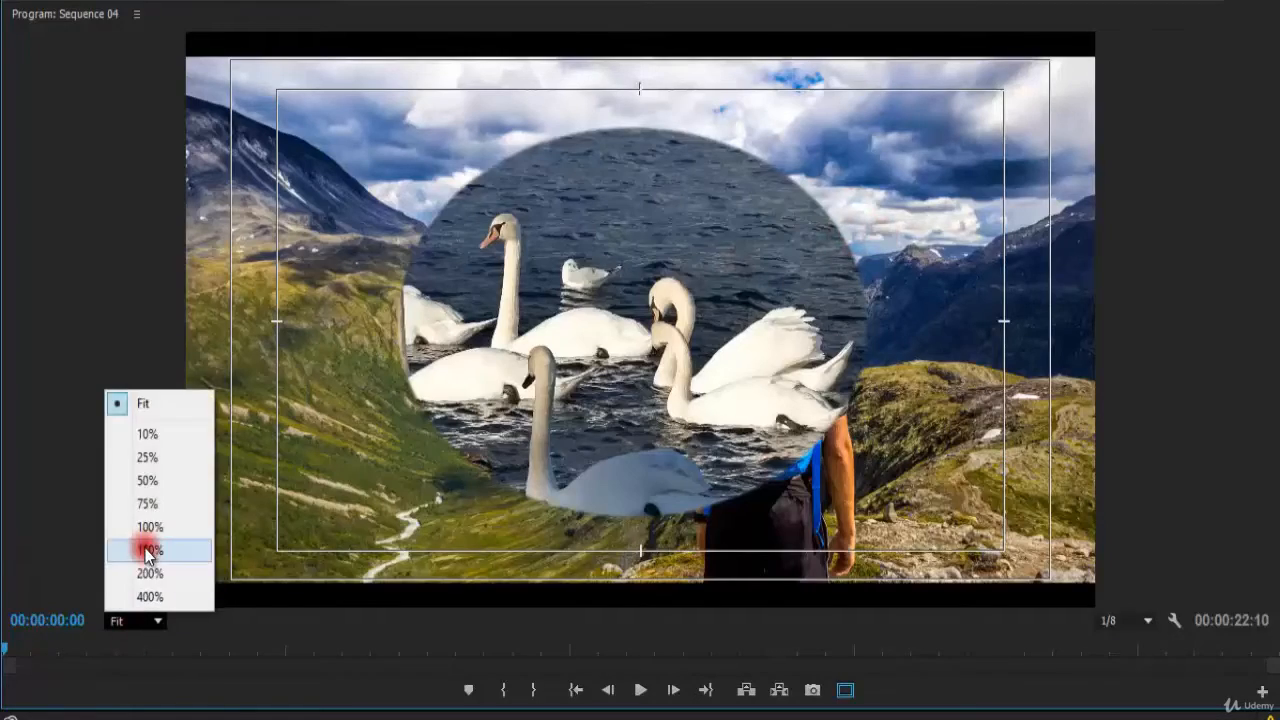
click(145, 549)
key(space)
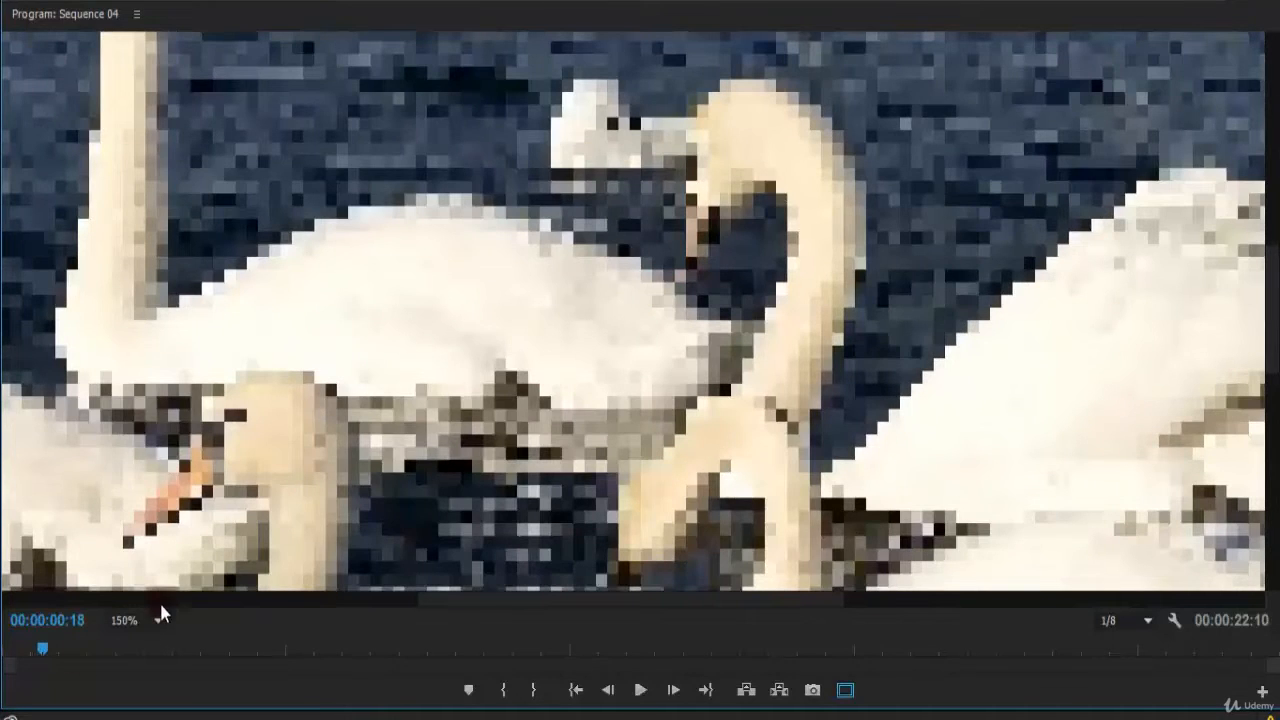
click(125, 620)
click(166, 503)
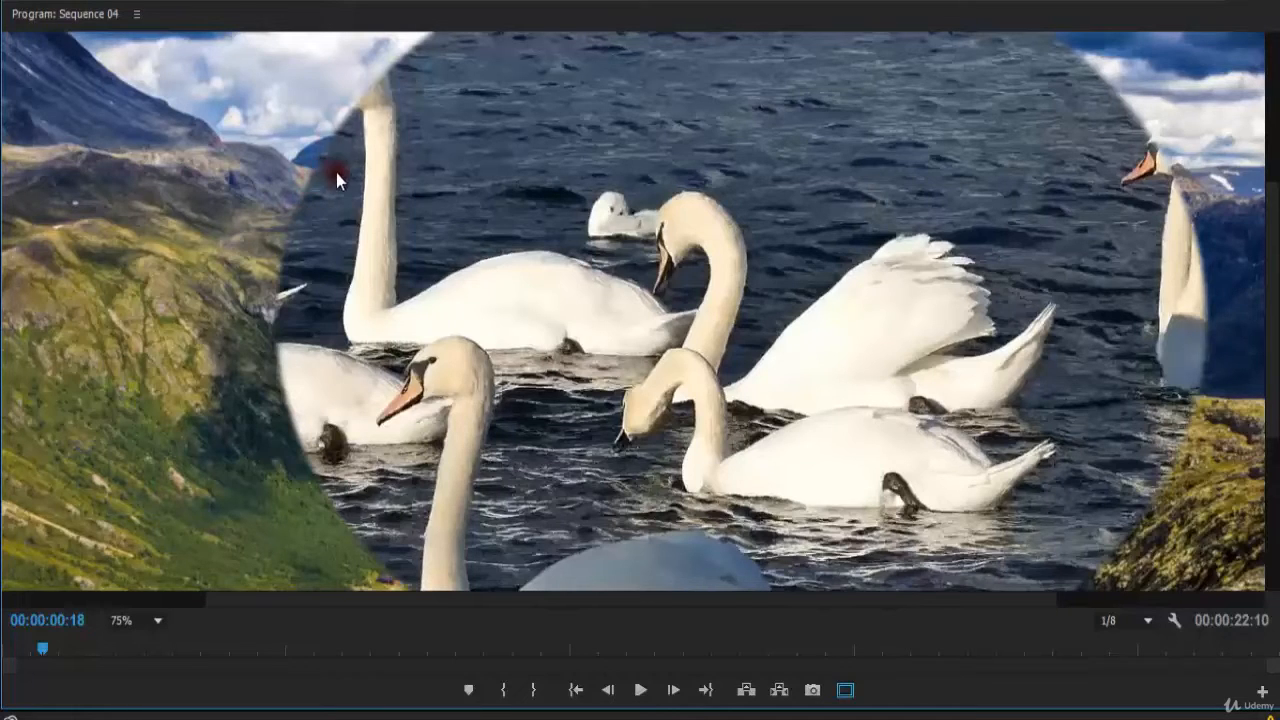
key(grave)
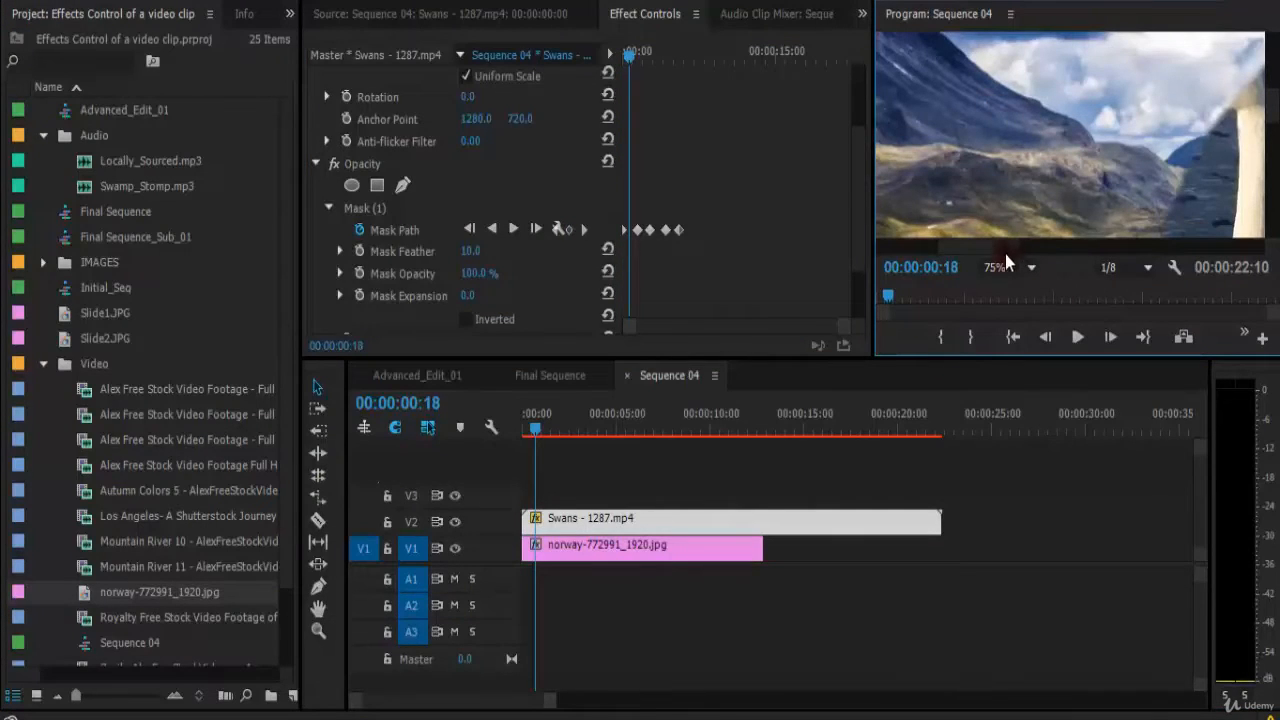
drag(1006, 254, 1033, 215)
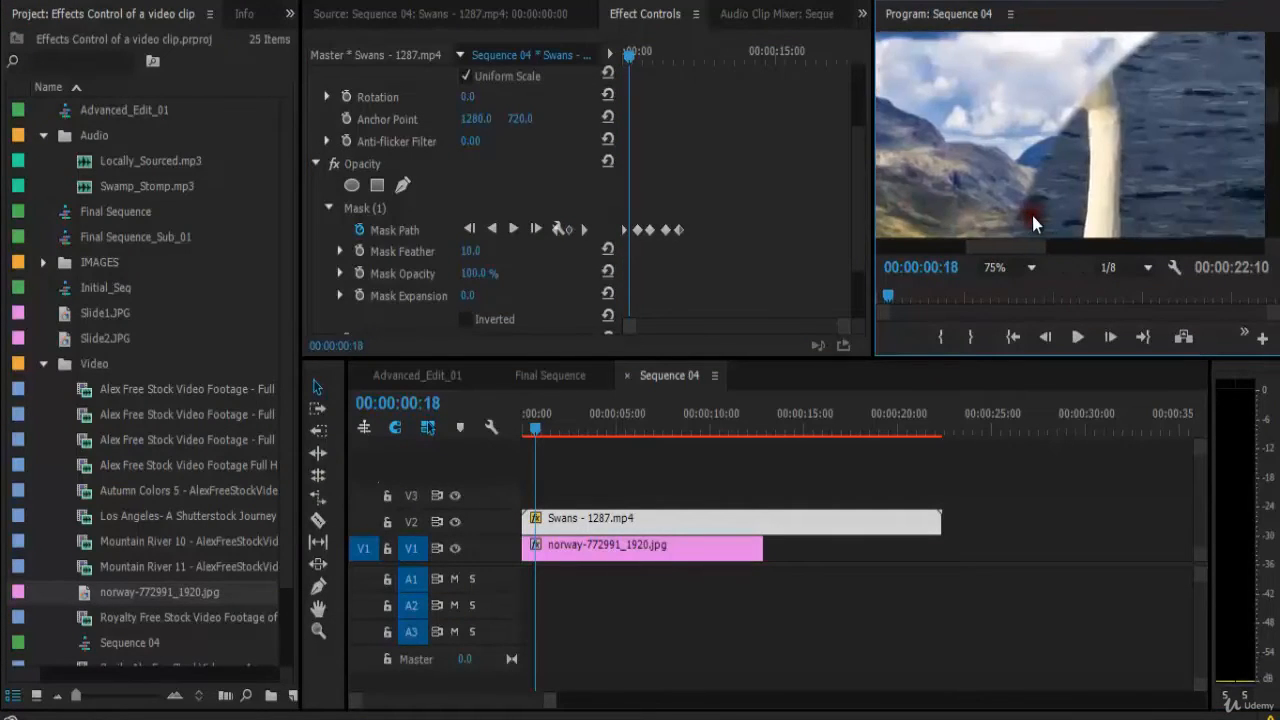
click(1010, 266)
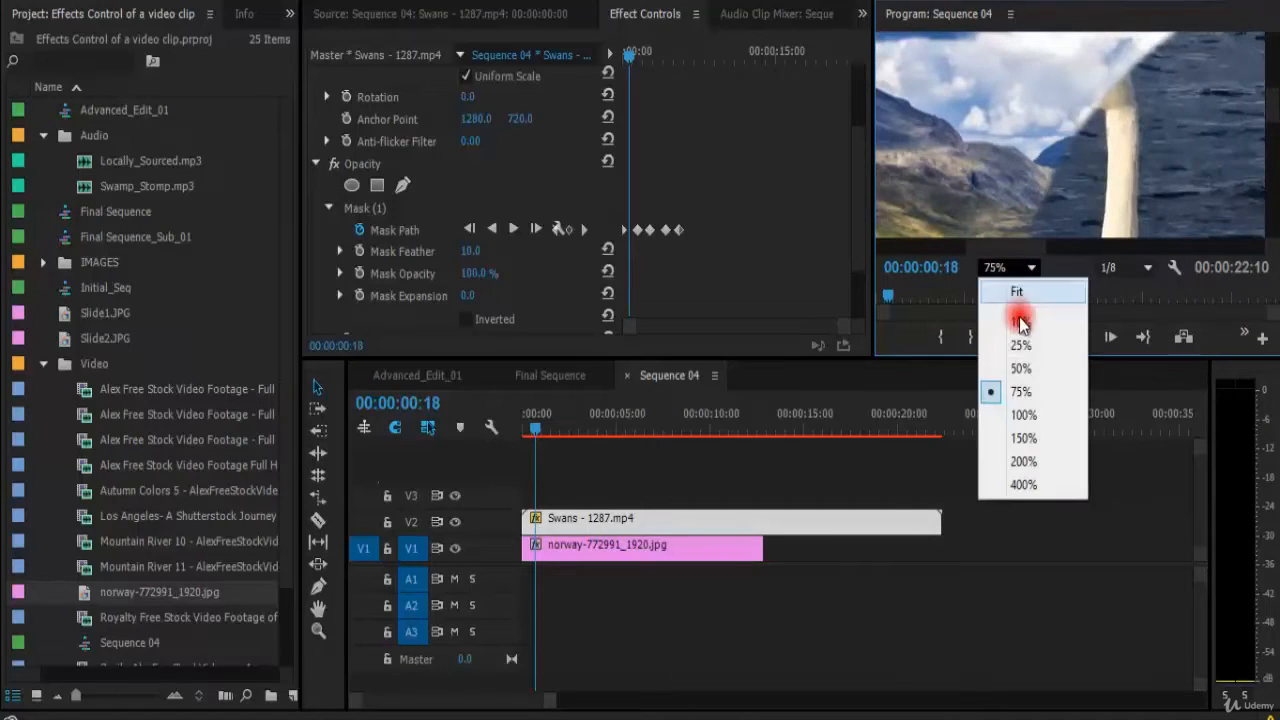
click(1025, 368)
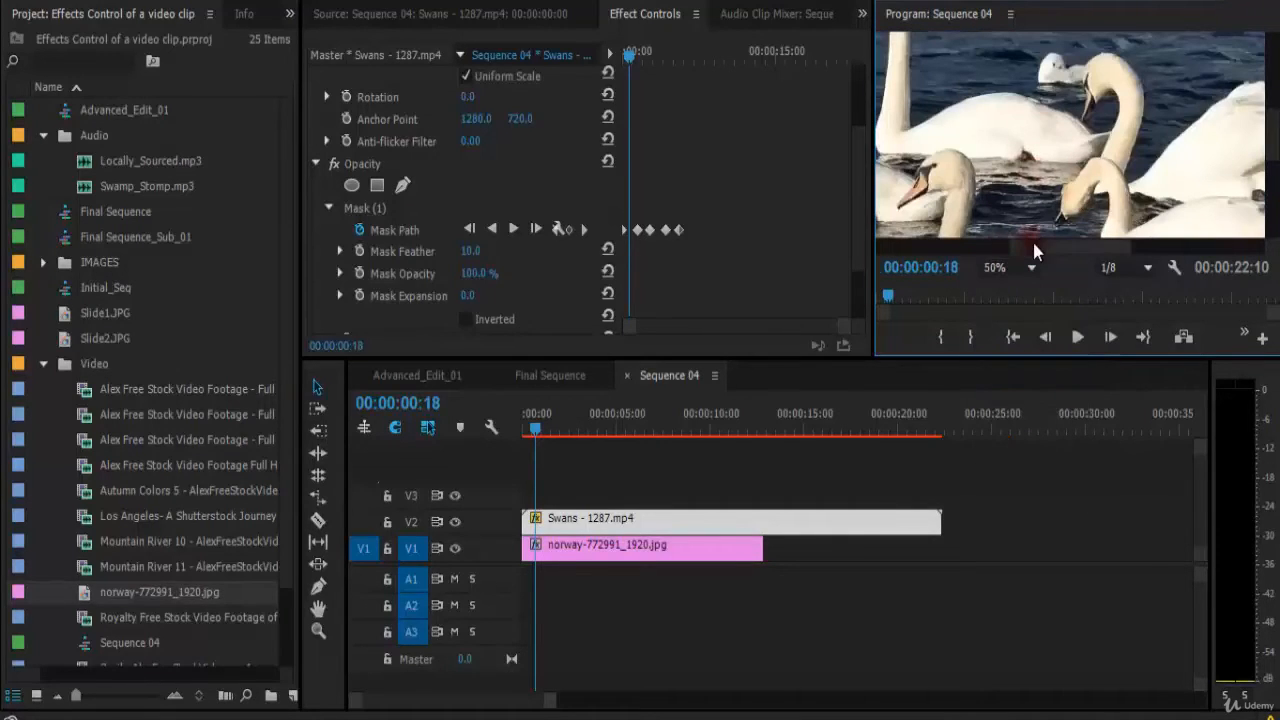
drag(1035, 252, 980, 248)
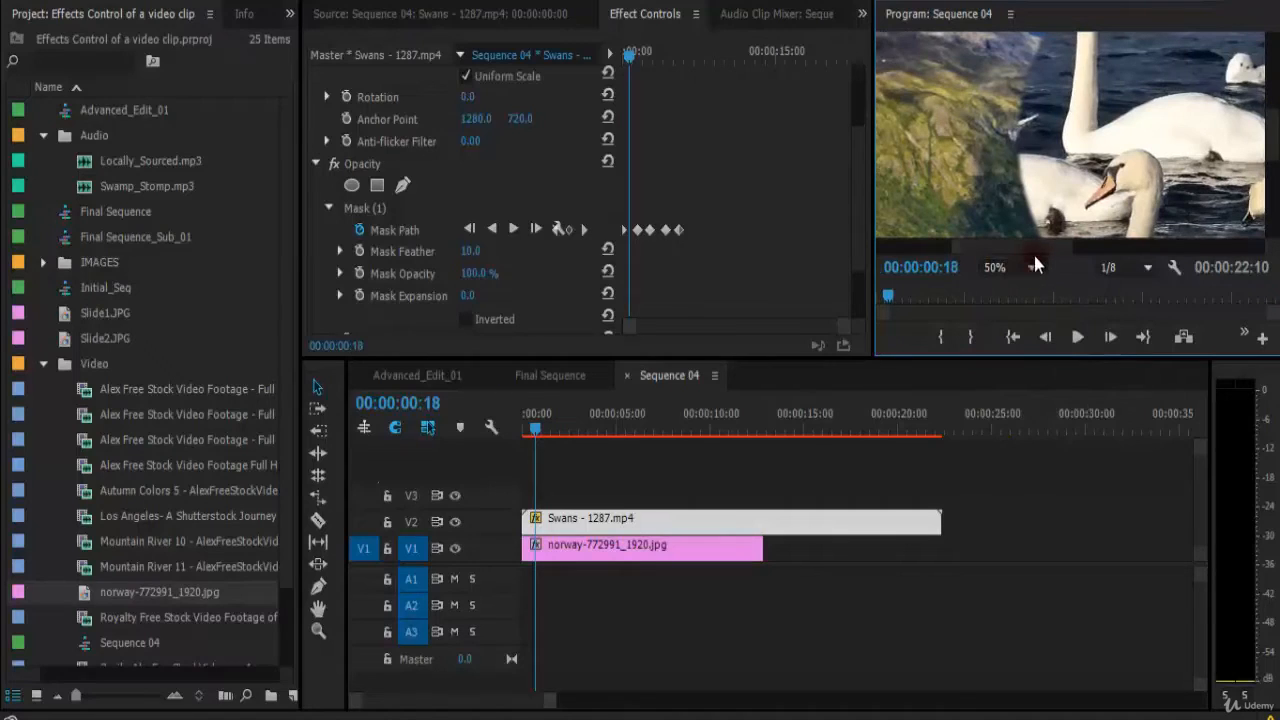
drag(1276, 222, 1272, 206)
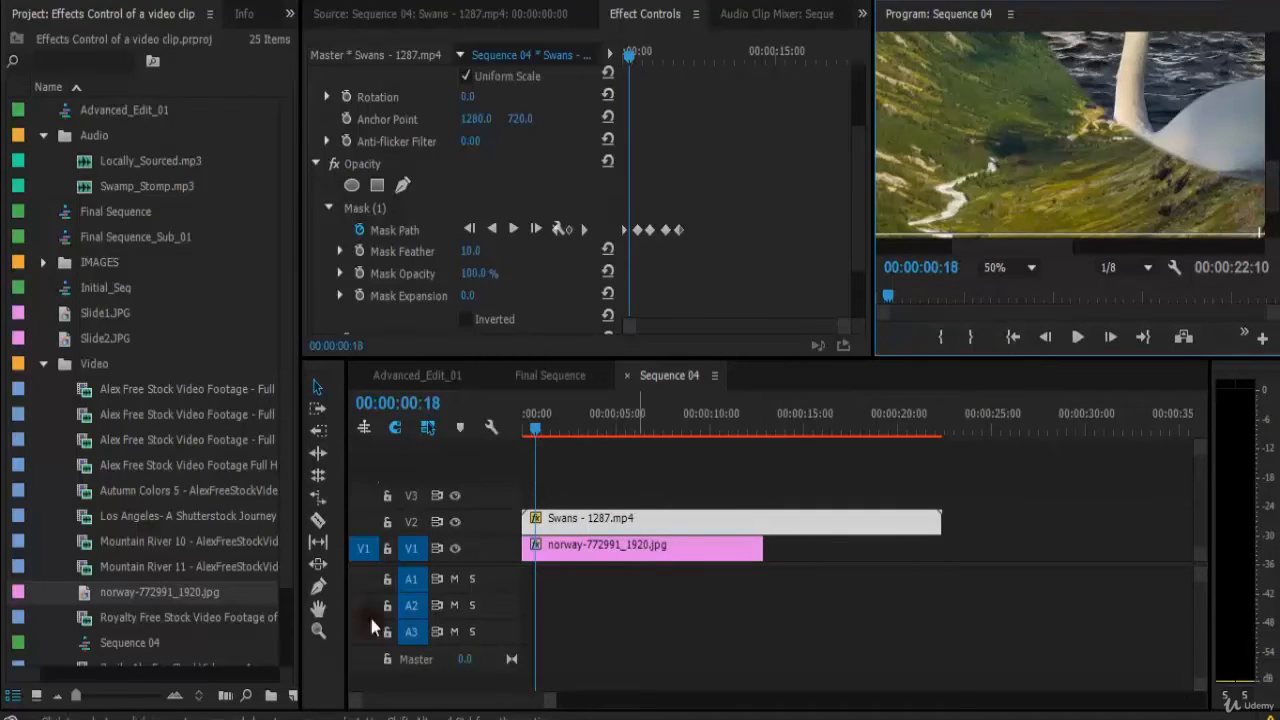
Select the norway image clip and try searching the project bin for bright.
click(674, 549)
click(95, 62)
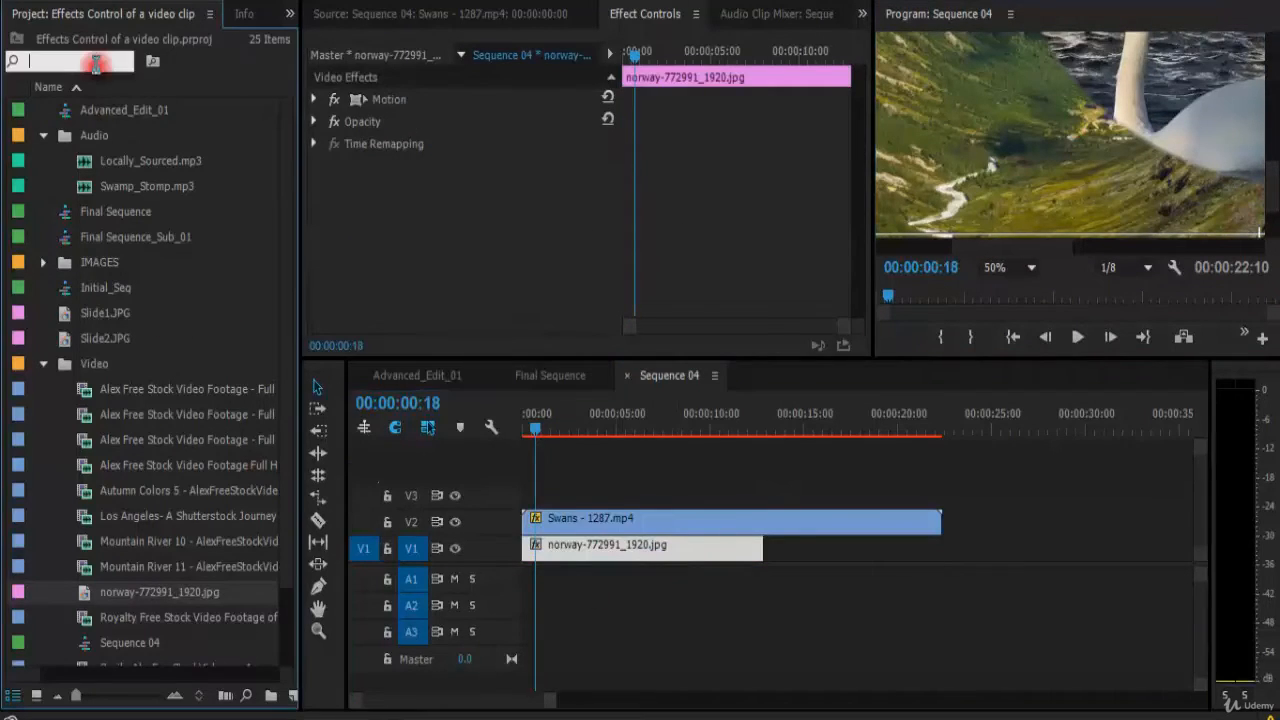
text(bright)
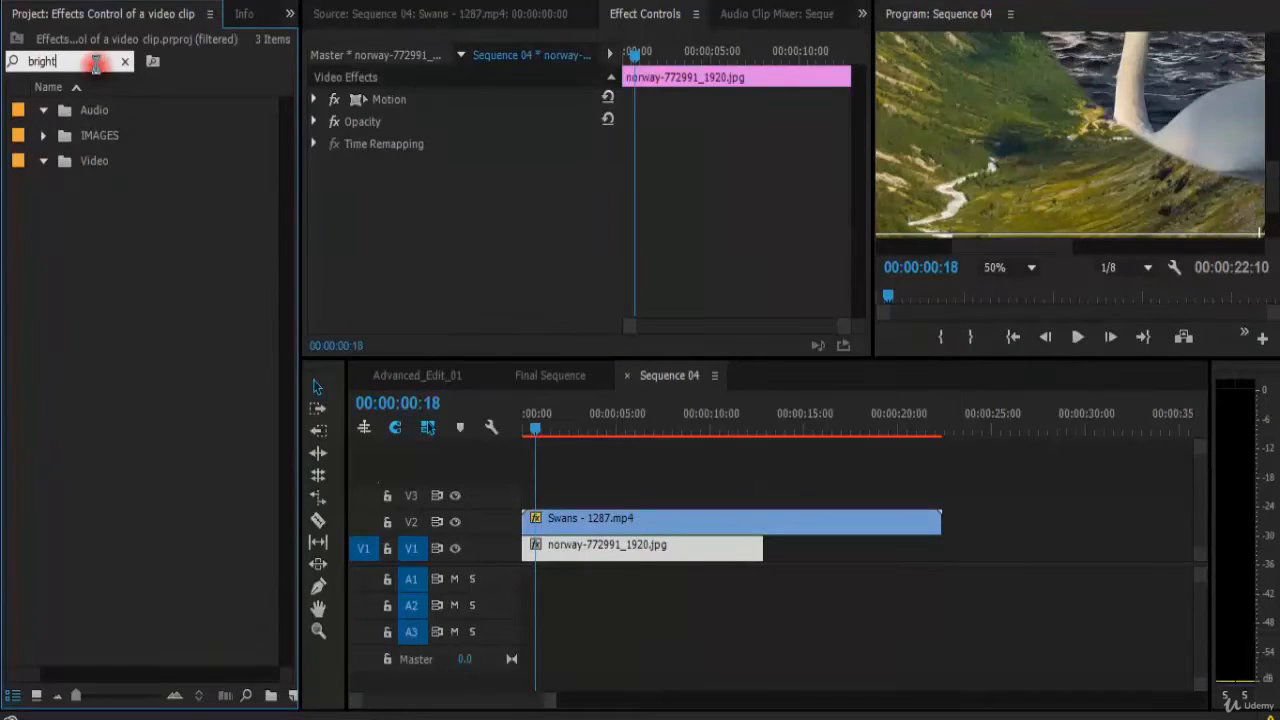
key(Return)
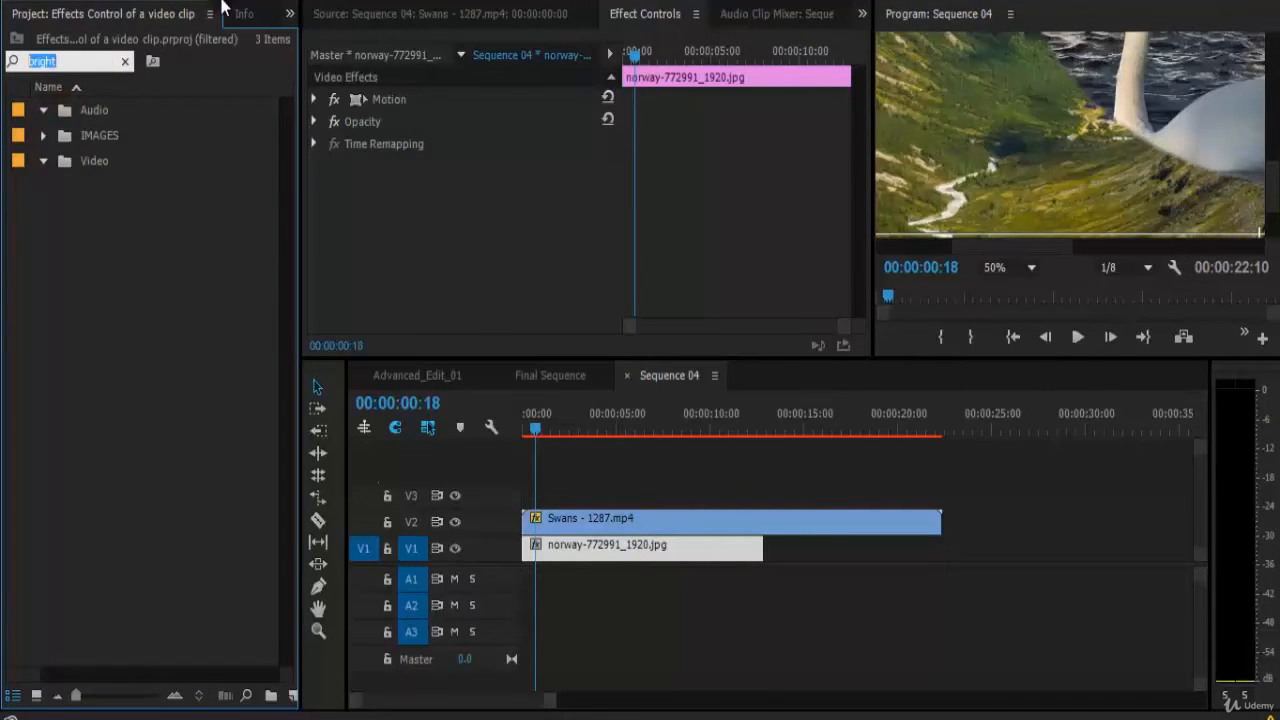
click(124, 62)
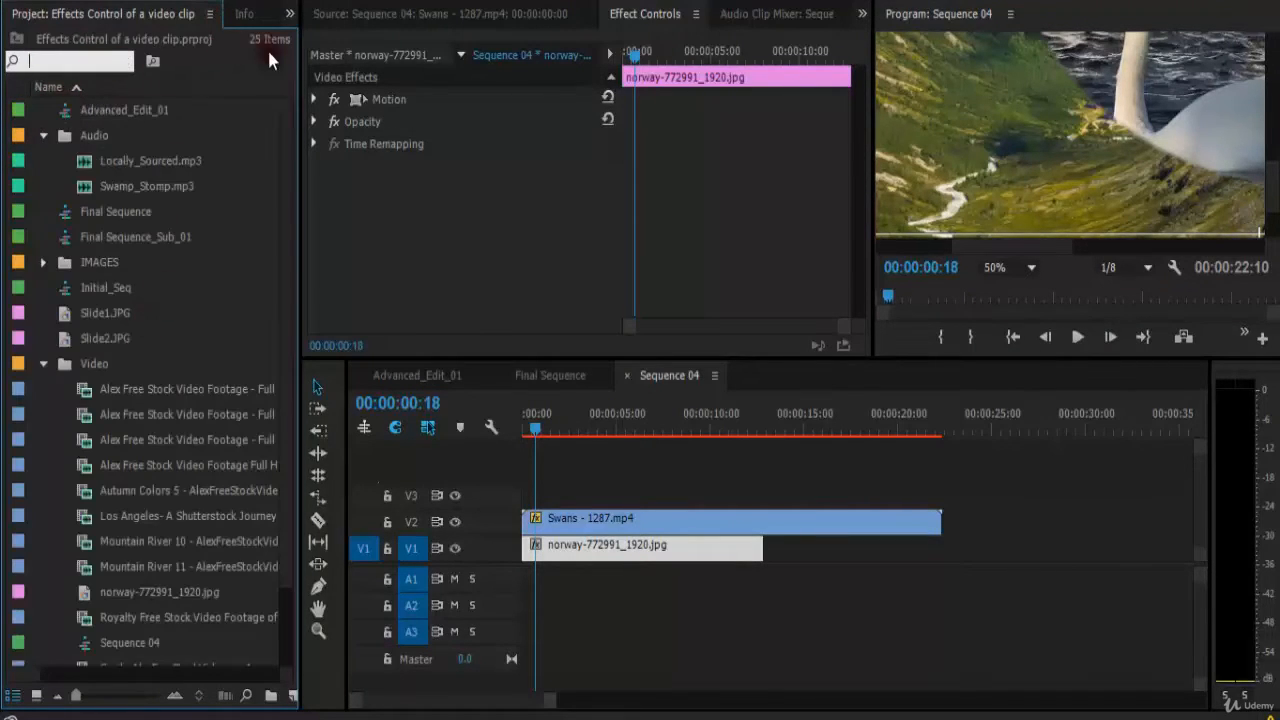
Open the Effects panel.
click(244, 14)
click(100, 14)
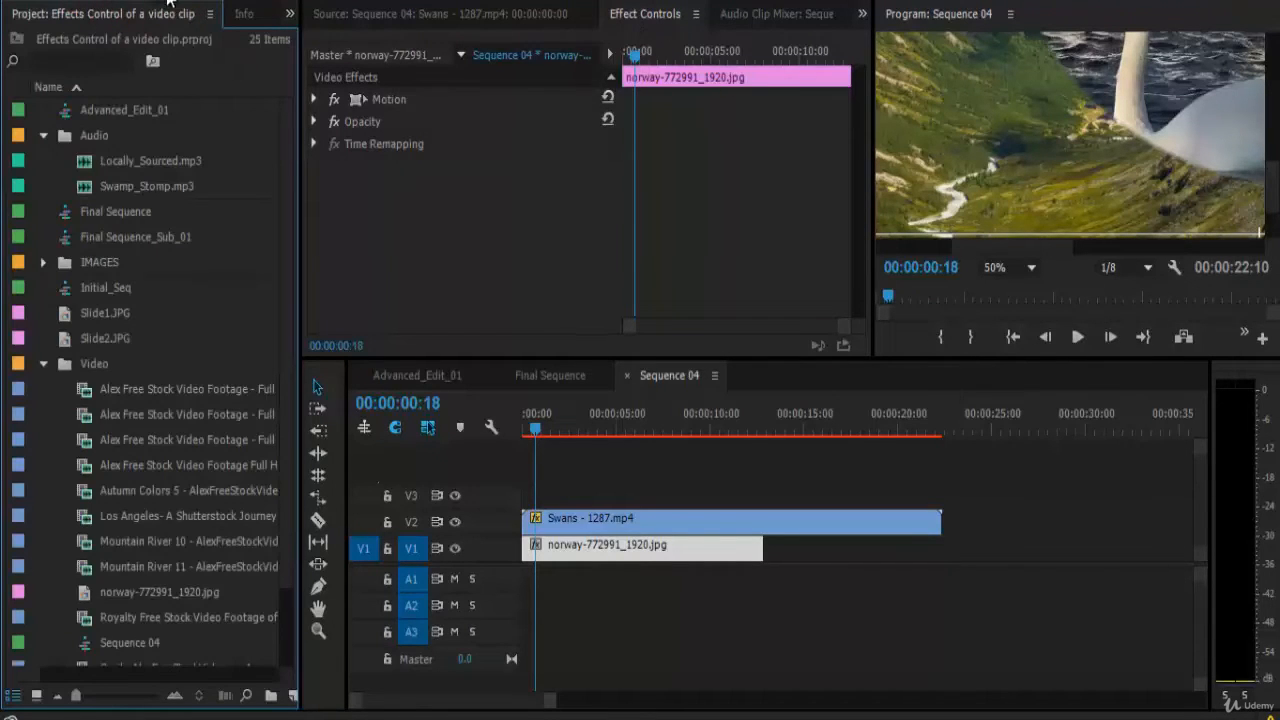
click(264, 5)
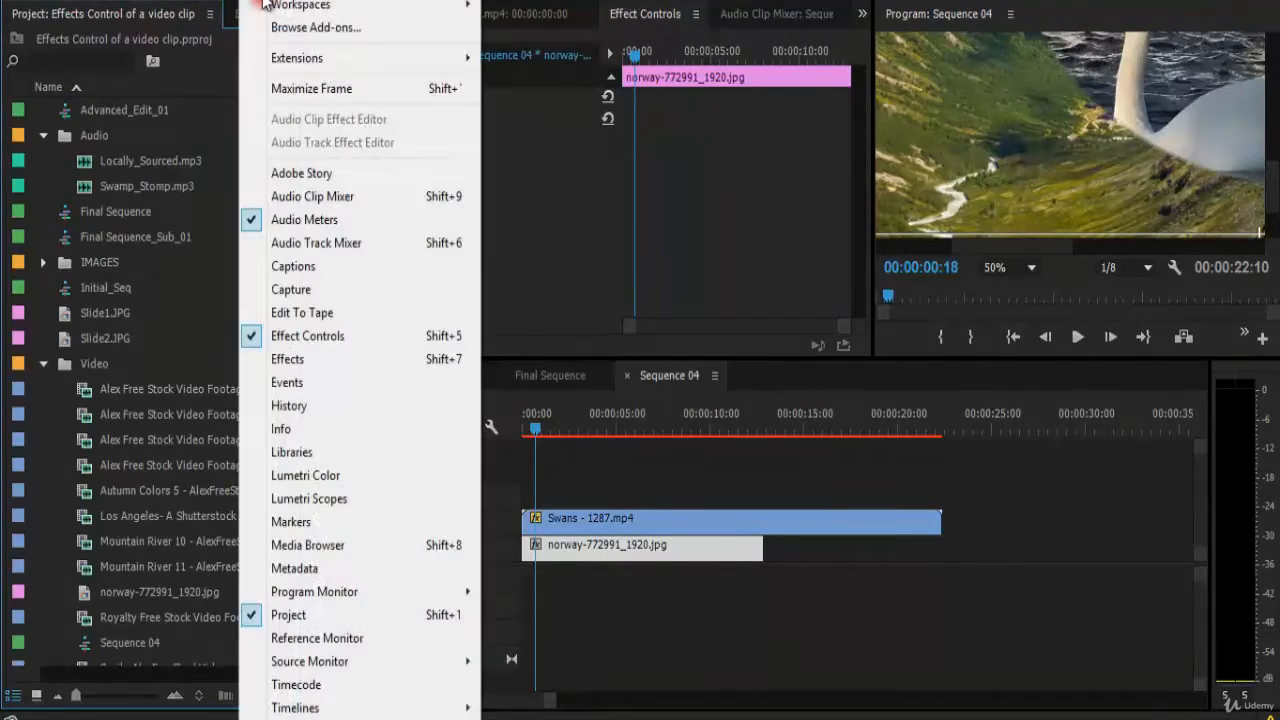
click(336, 361)
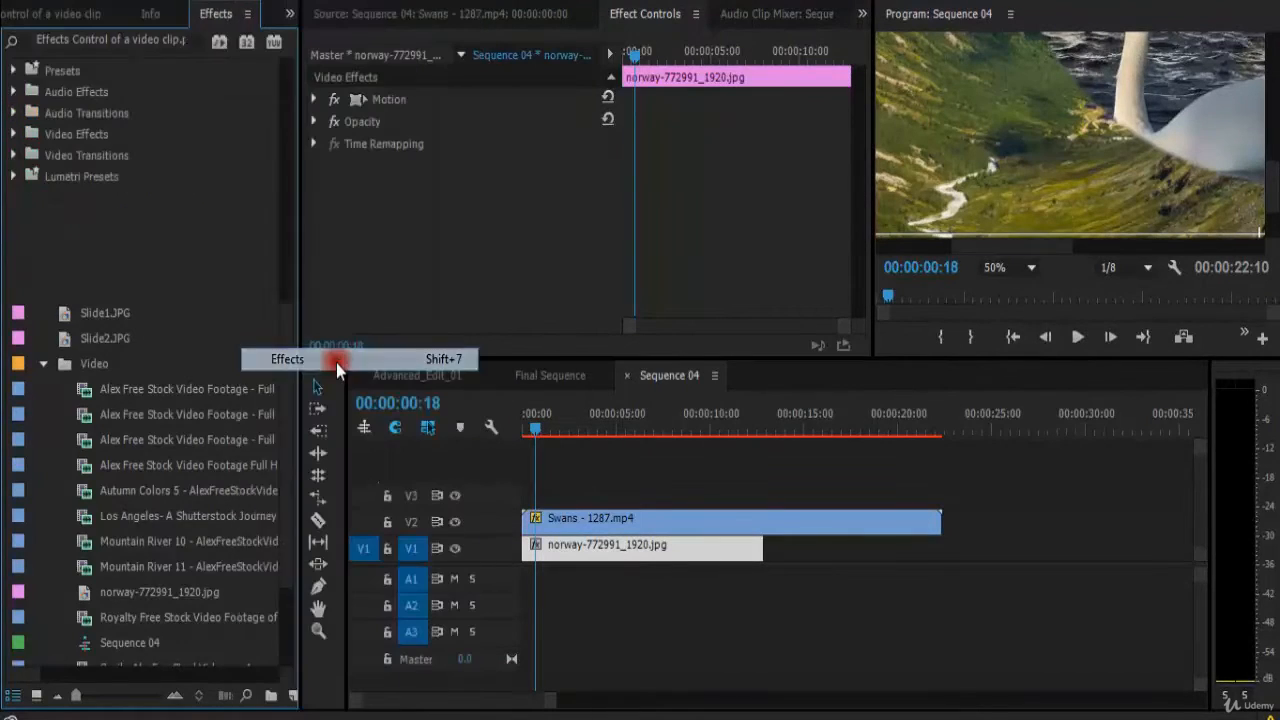
Apply the Brightness & Contrast effect to the norway clip and set its Brightness to -44.
click(82, 40)
text(birgh)
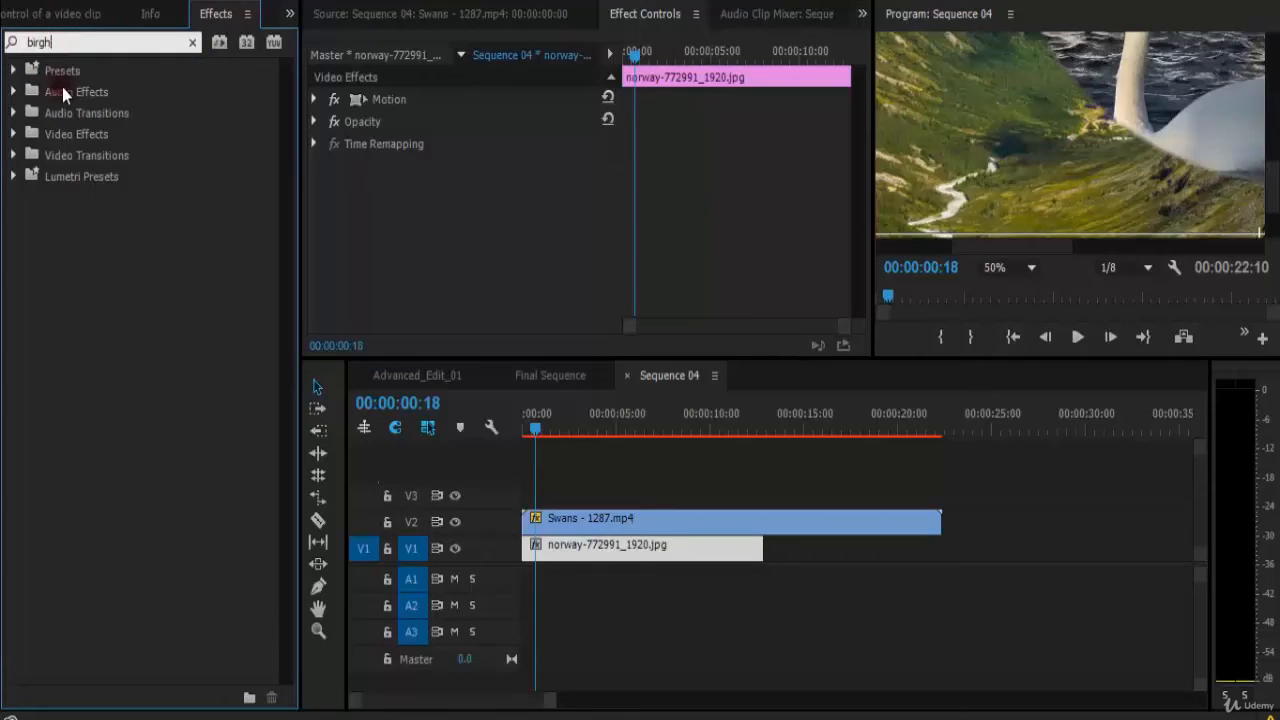
key(ctrl+a)
text(brigh)
click(70, 40)
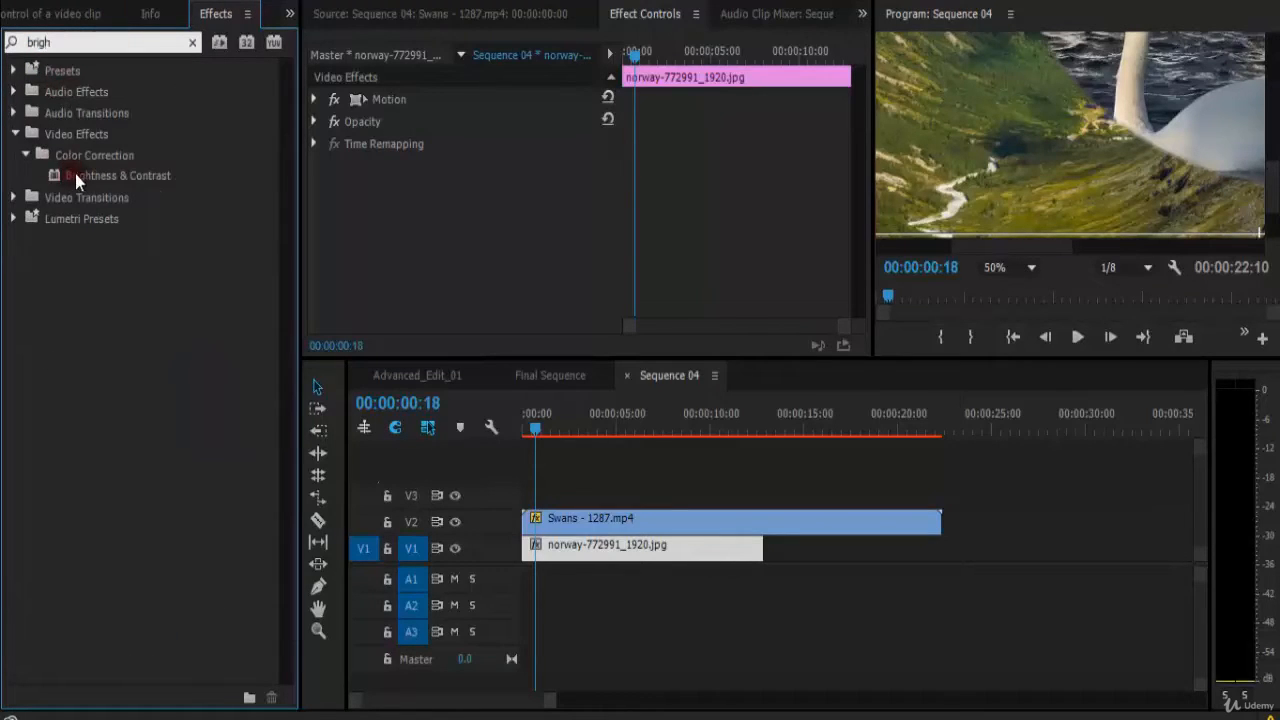
drag(75, 174, 316, 123)
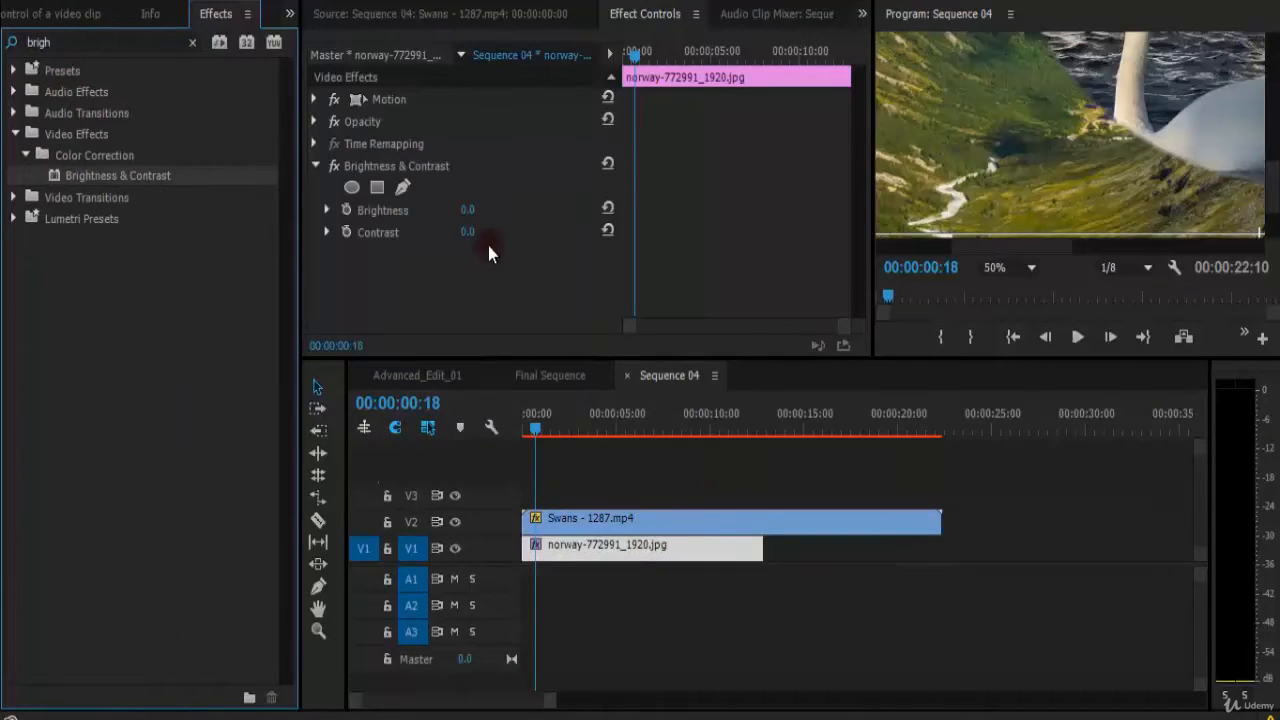
drag(463, 213, 424, 219)
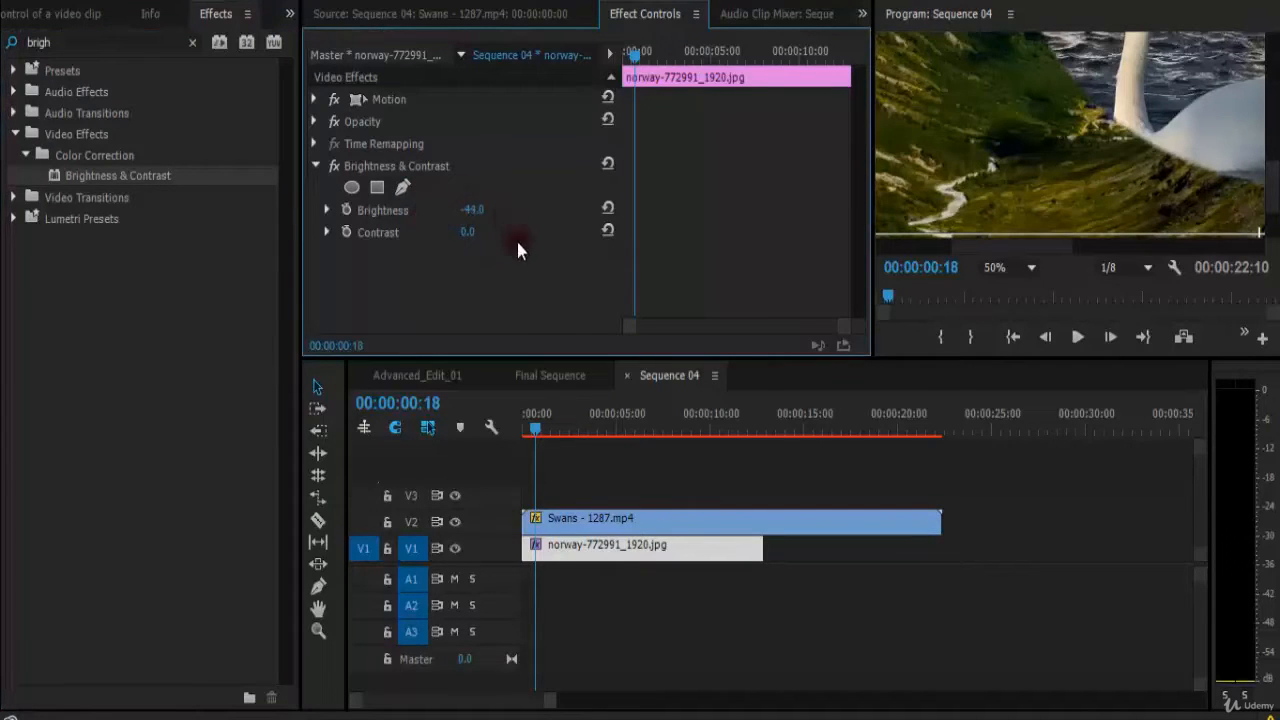
Replace the norway background clip with the night-911712_1920.jpg image from the bin.
click(69, 48)
click(657, 522)
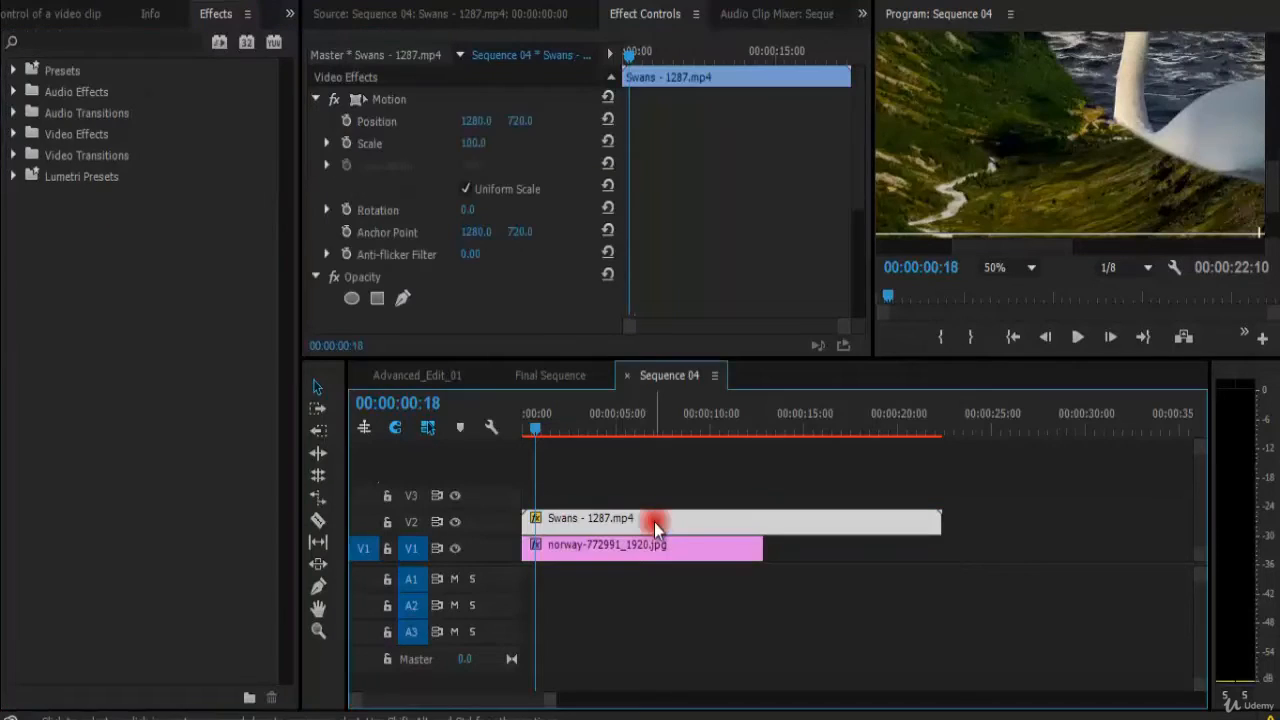
click(58, 16)
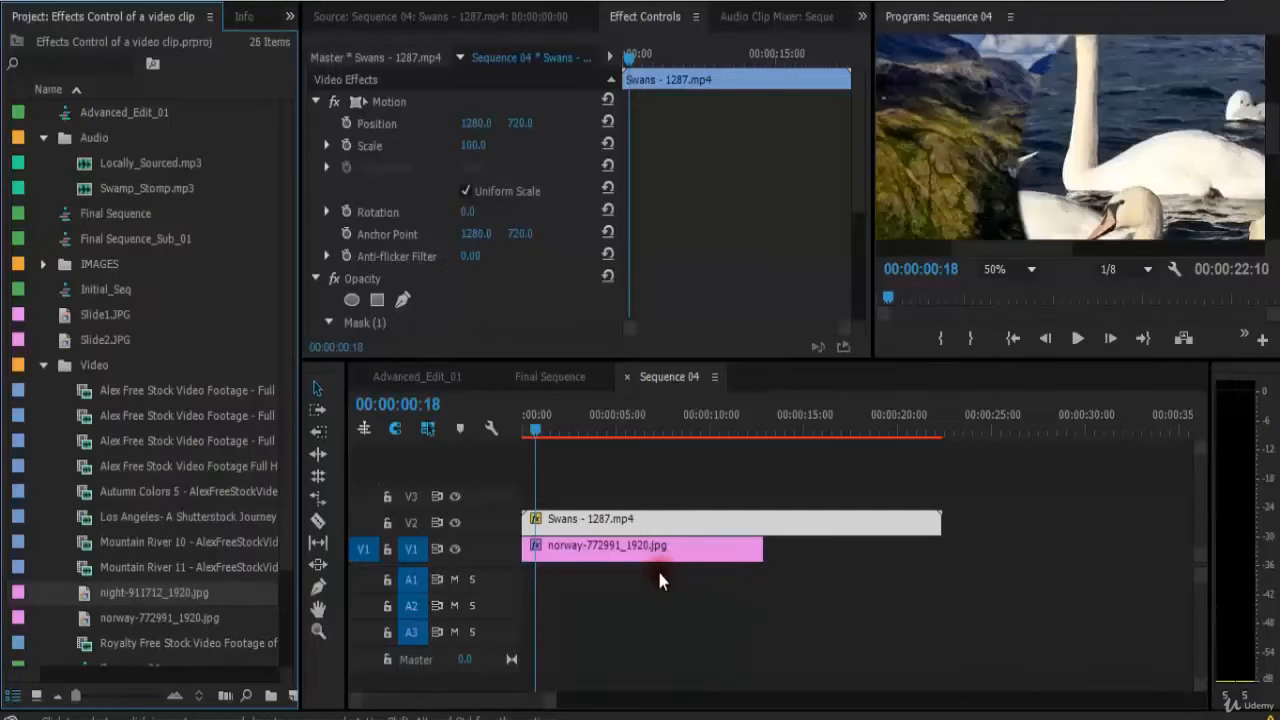
click(650, 553)
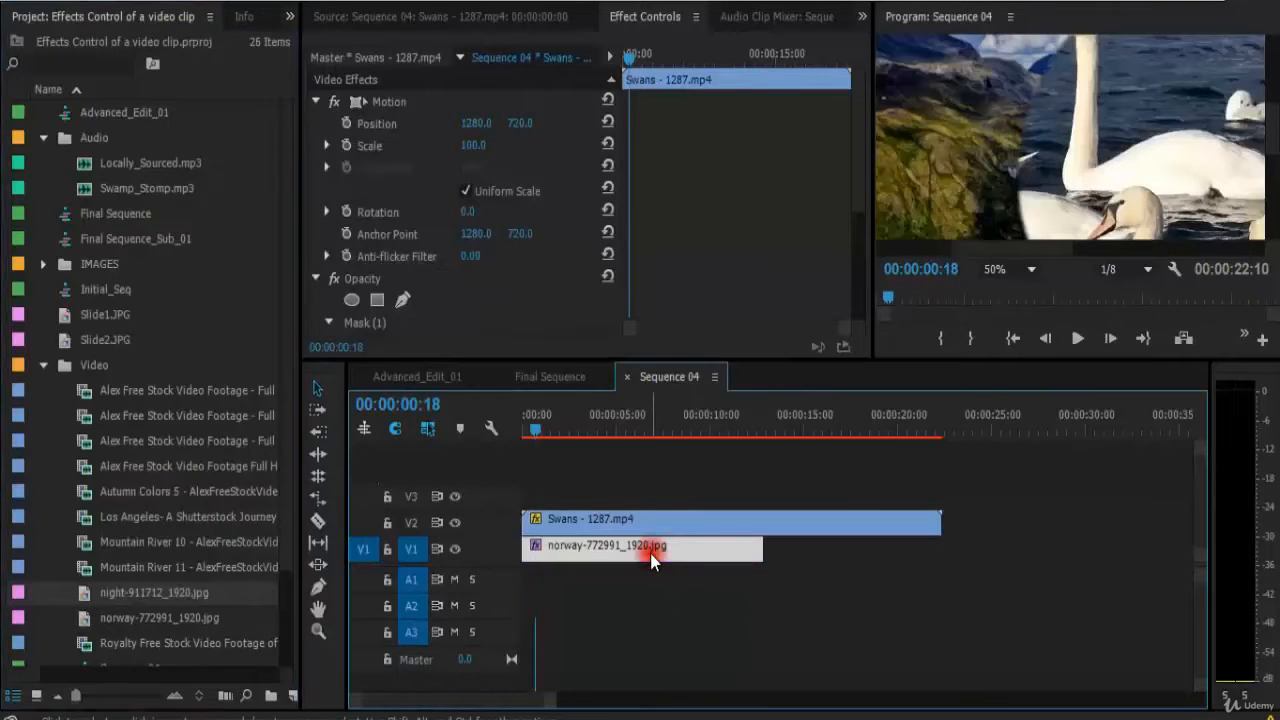
right_click(650, 553)
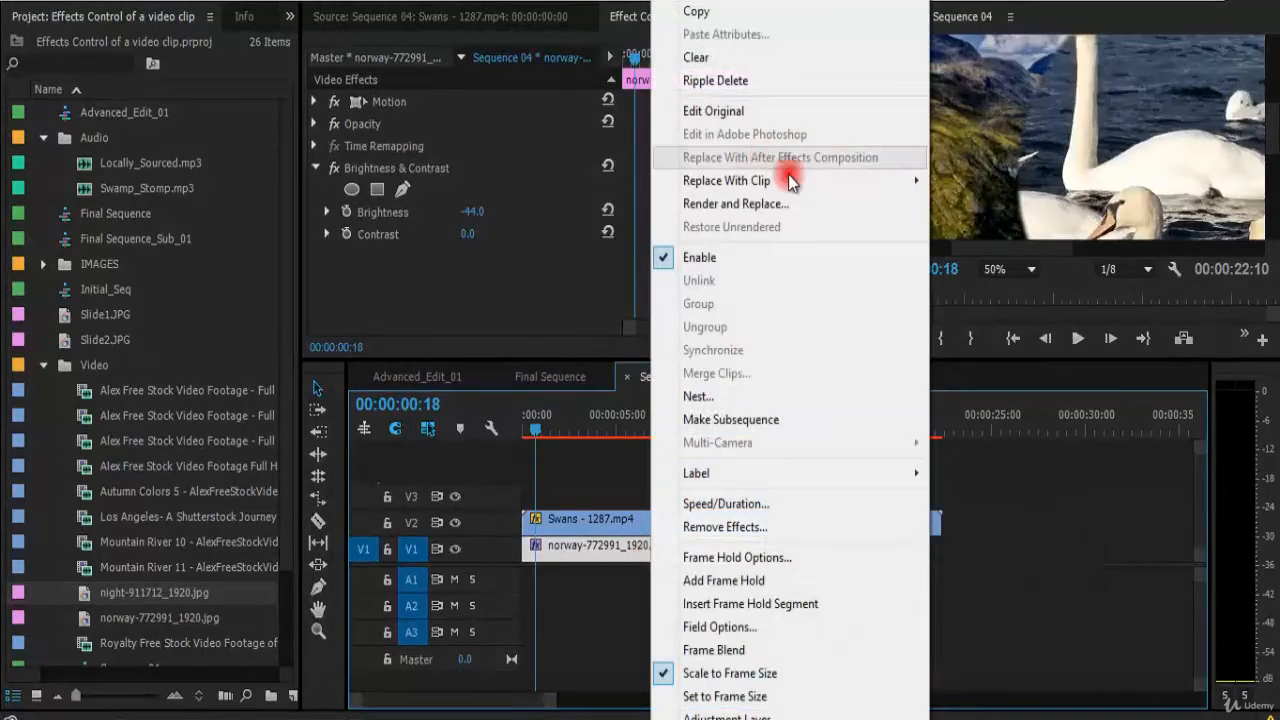
mouse_move(808, 183)
click(1004, 226)
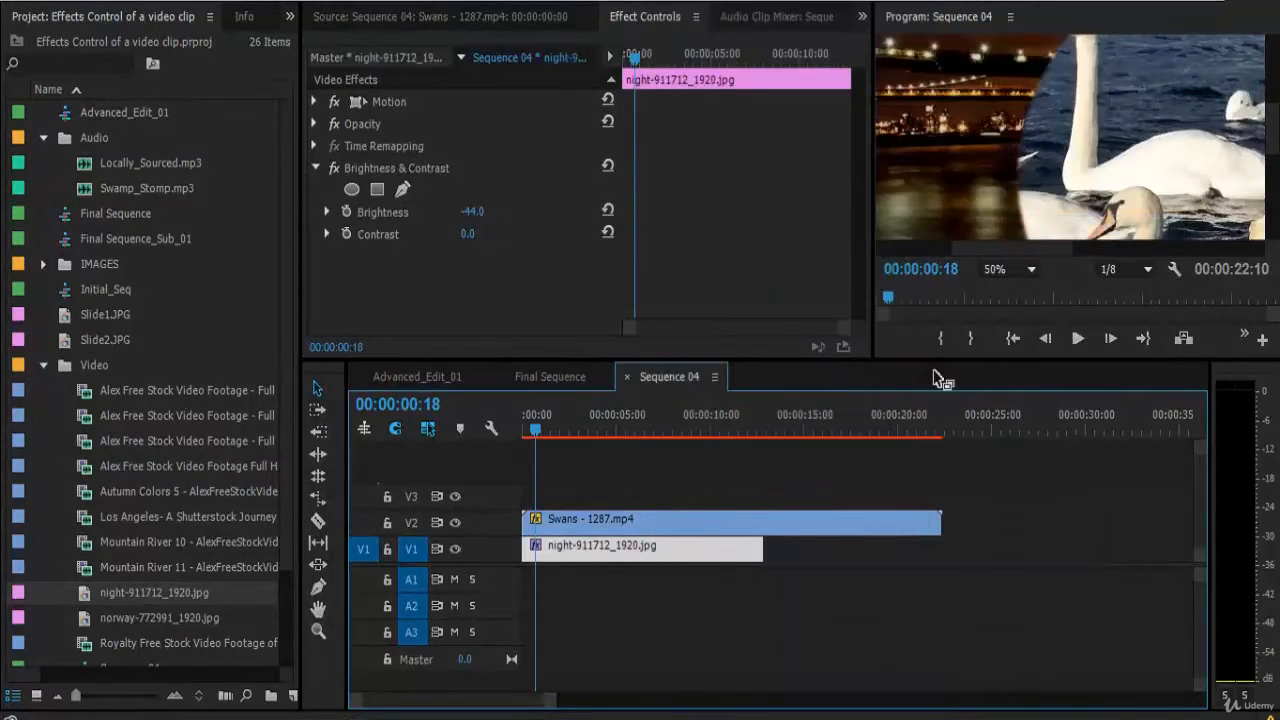
Preview the composite at Fit zoom in the maximized program monitor.
key(grave)
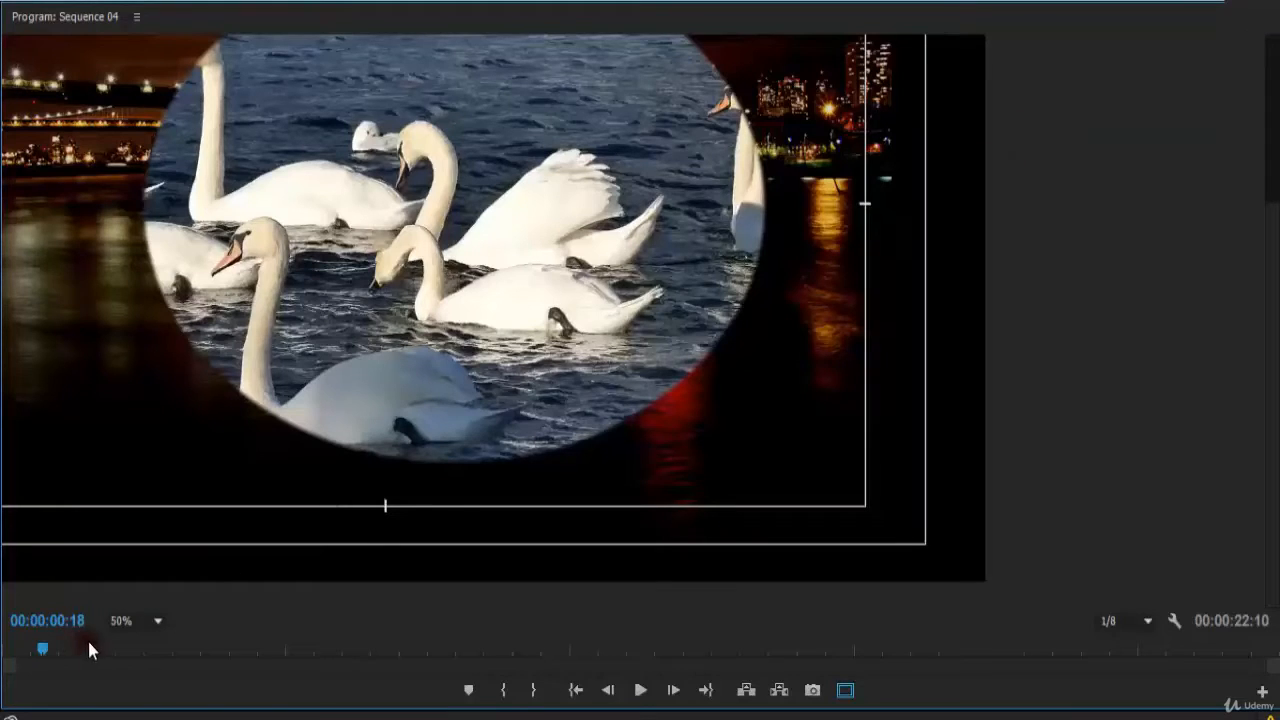
click(157, 621)
click(163, 402)
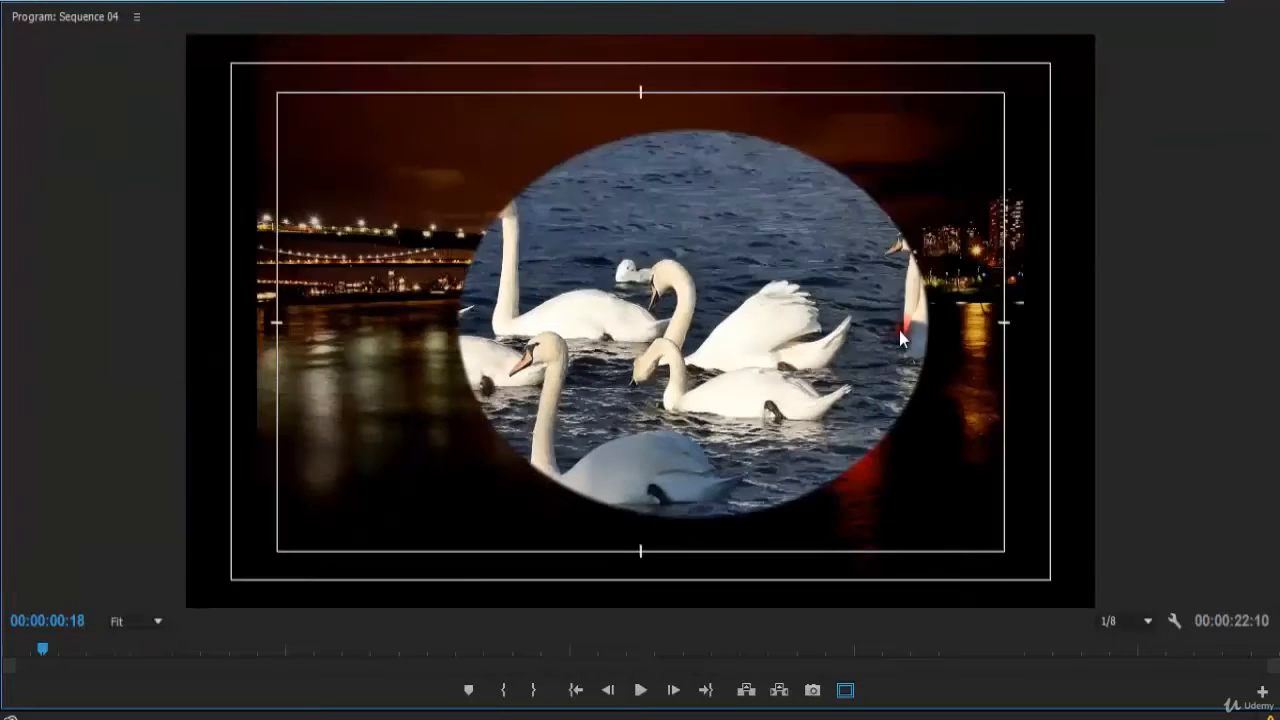
key(space)
key(space)
key(grave)
Resize the night image background to fill the frame using Set to Frame Size and a Scale of 192.
right_click(657, 548)
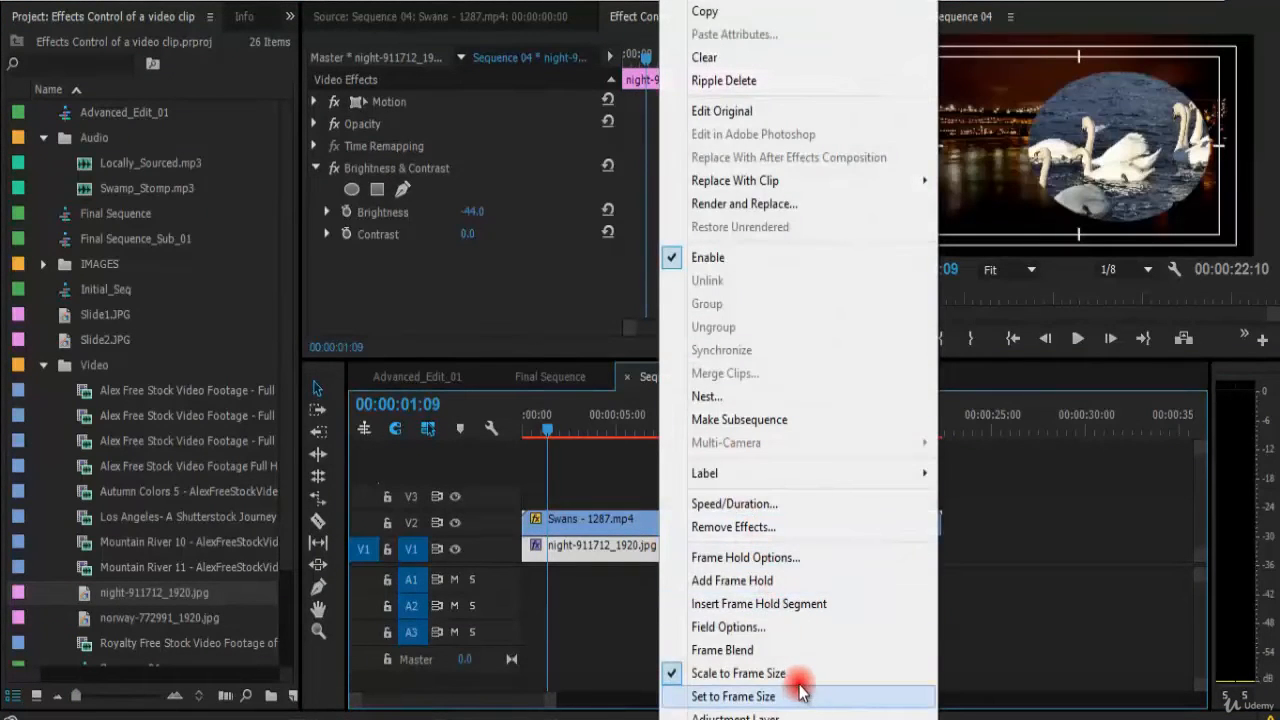
click(805, 680)
right_click(657, 545)
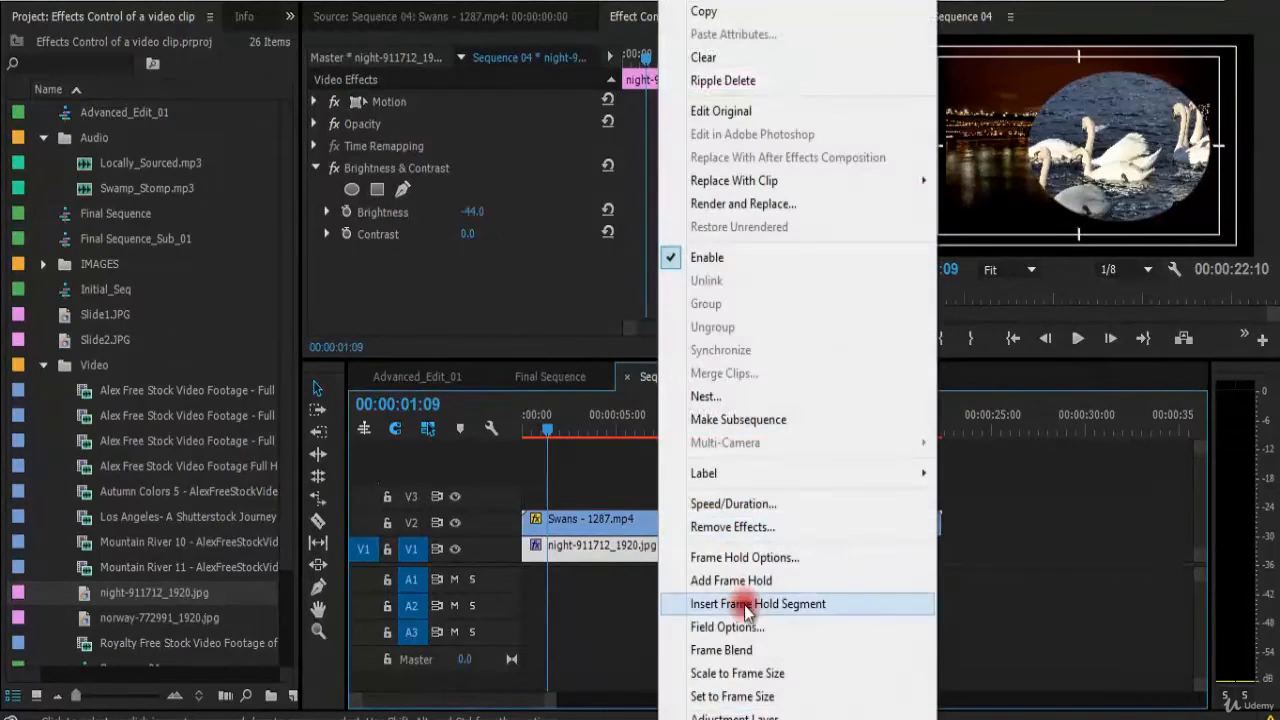
click(790, 677)
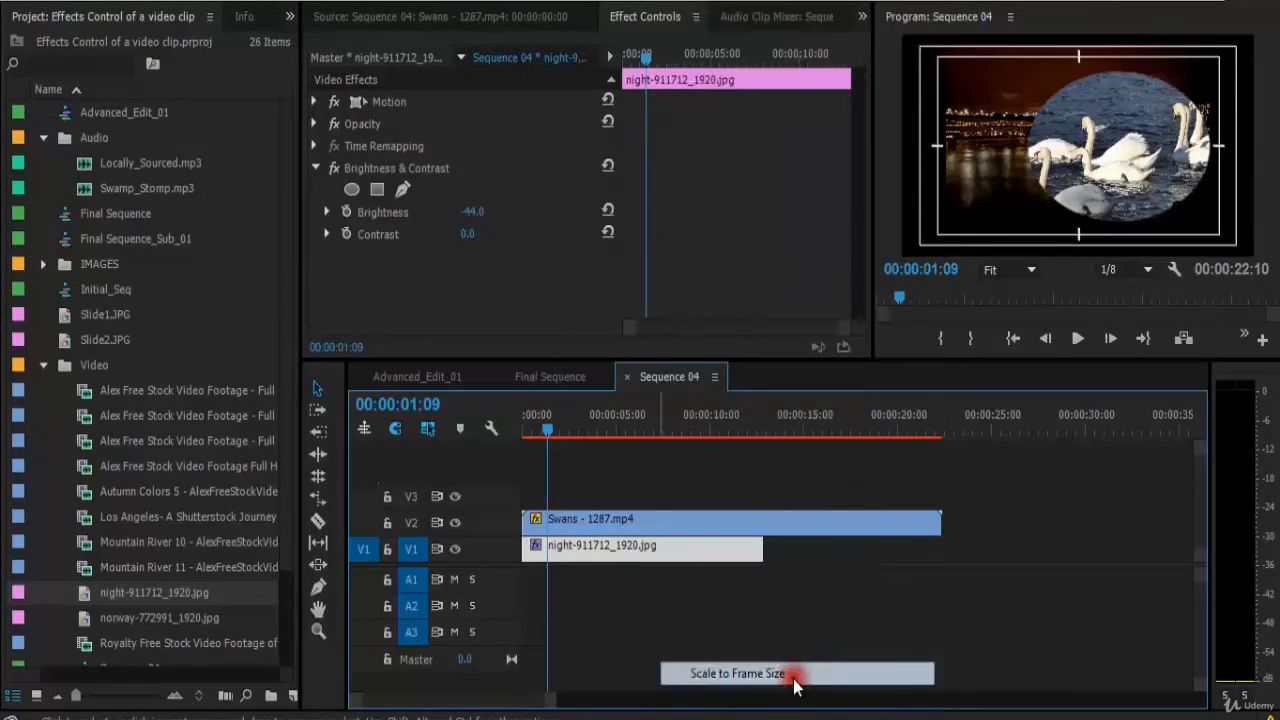
click(315, 101)
drag(470, 146, 562, 141)
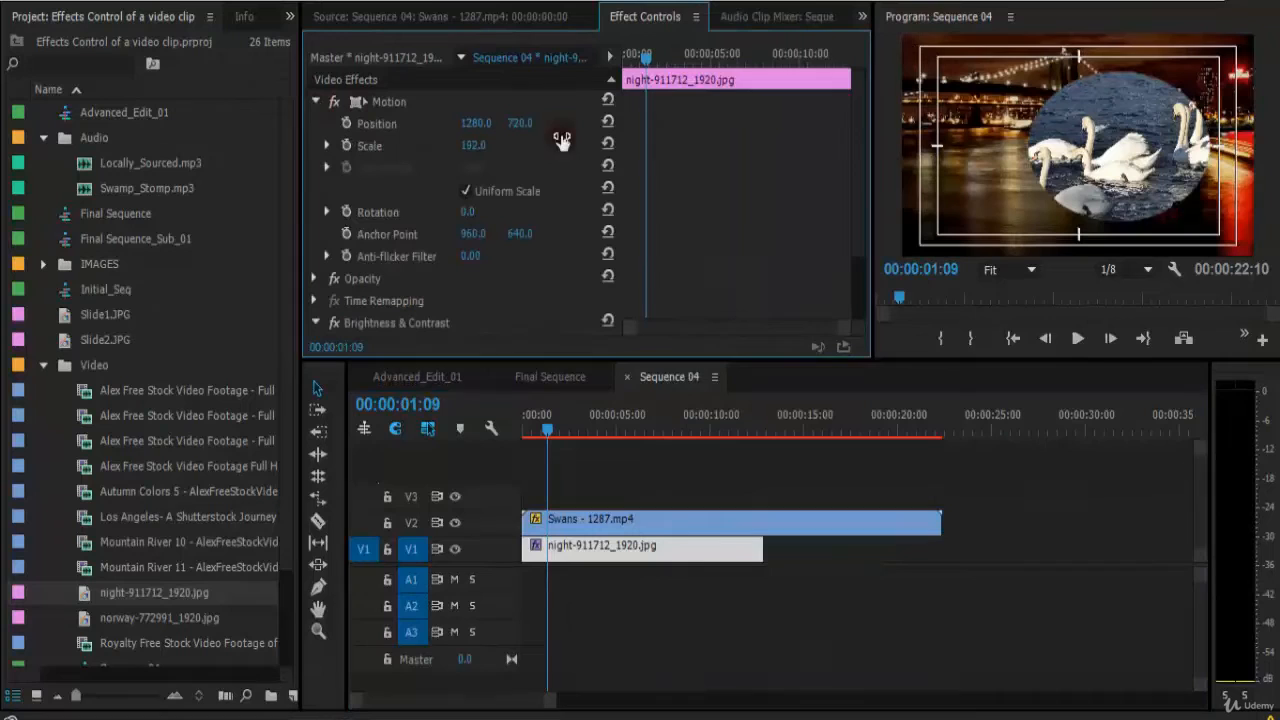
Select the swans clip at the sequence start and set its mask's Mask Feather to 50.
click(1195, 215)
drag(548, 428, 486, 430)
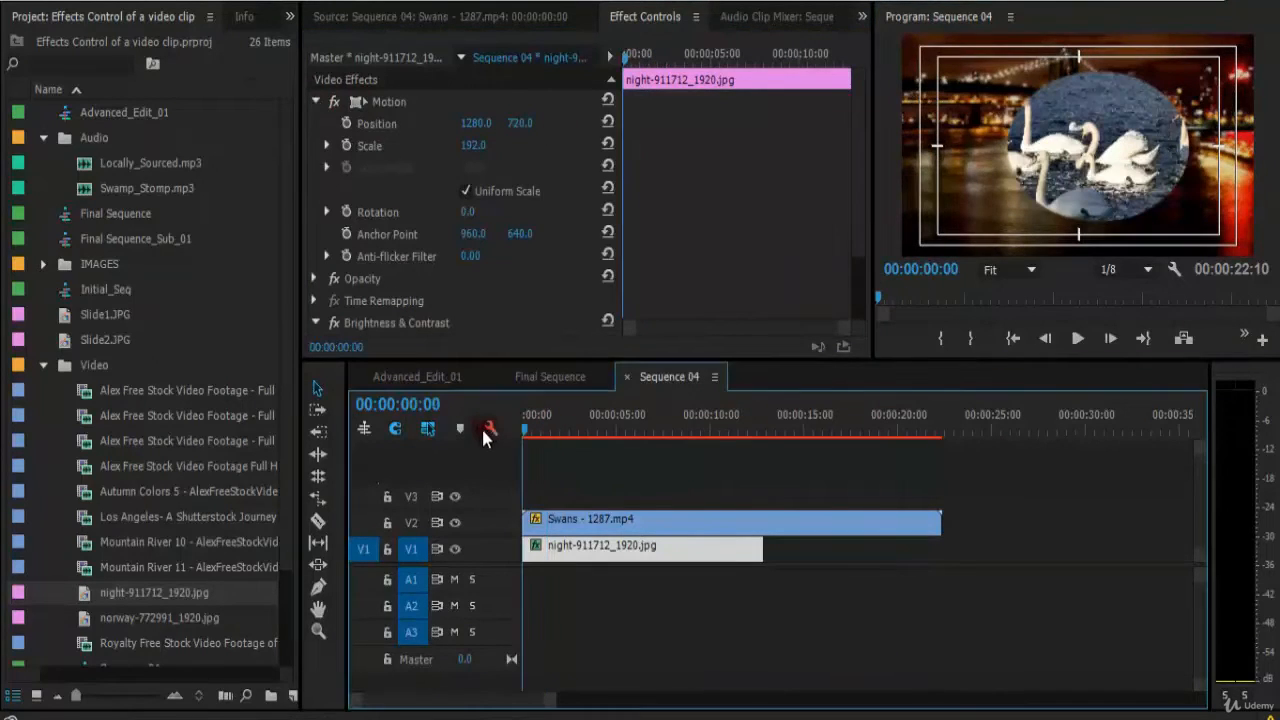
click(594, 520)
key(grave)
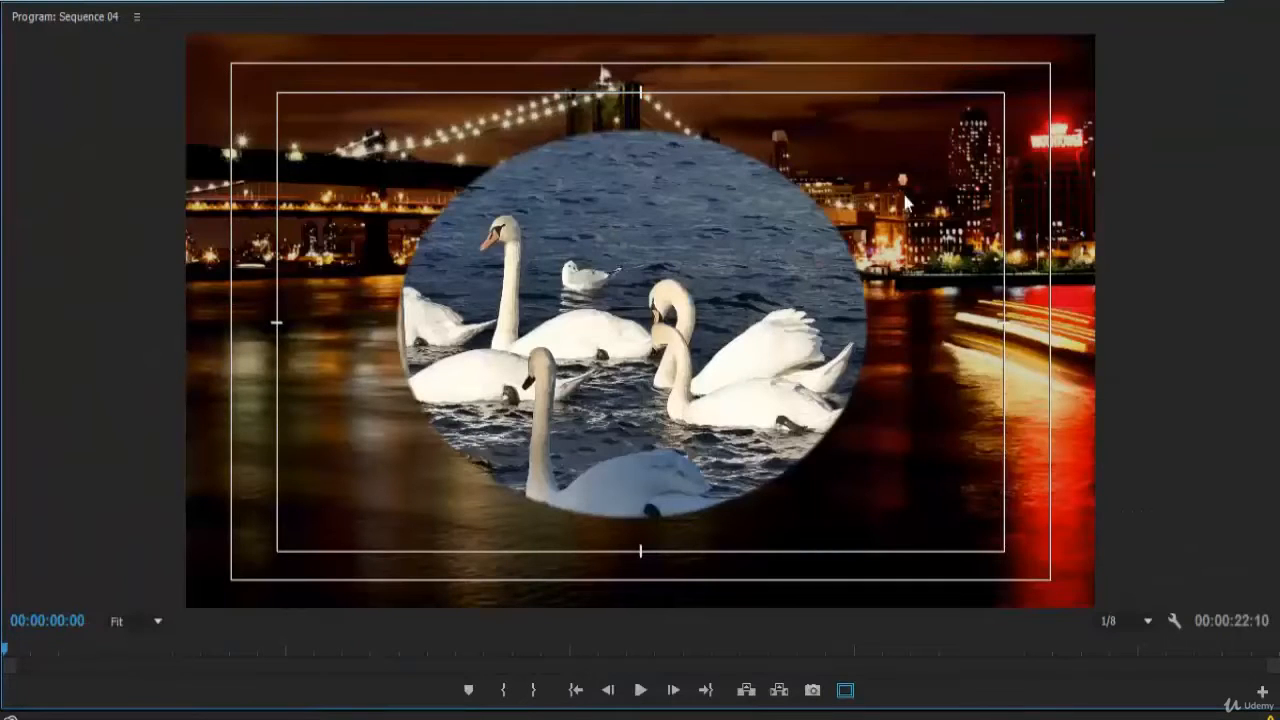
key(grave)
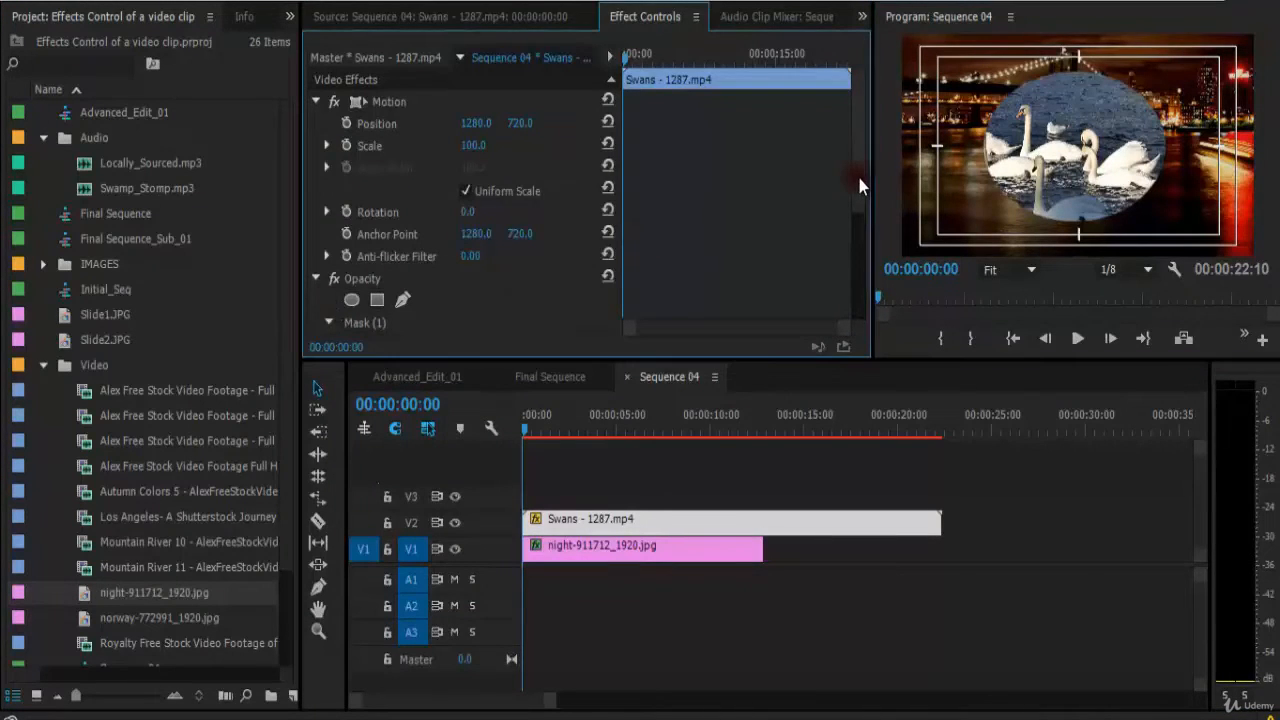
scroll(850, 230, down, 5)
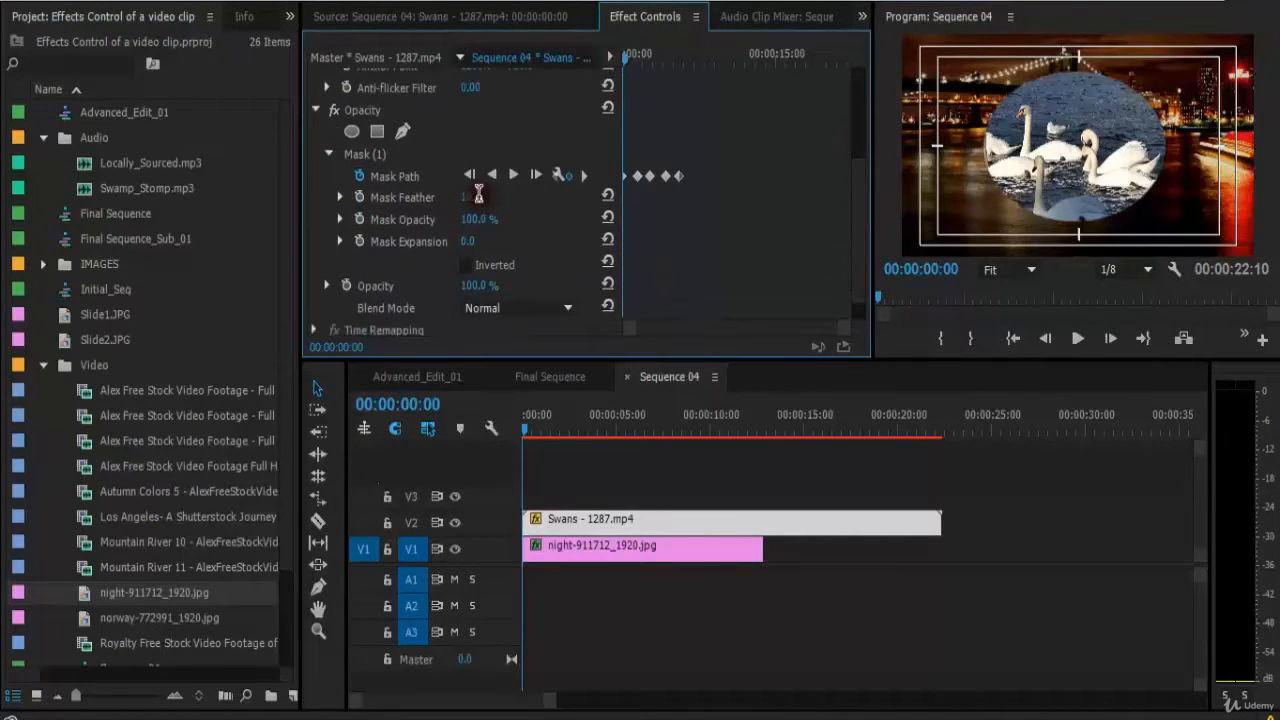
click(489, 201)
text(50)
key(Return)
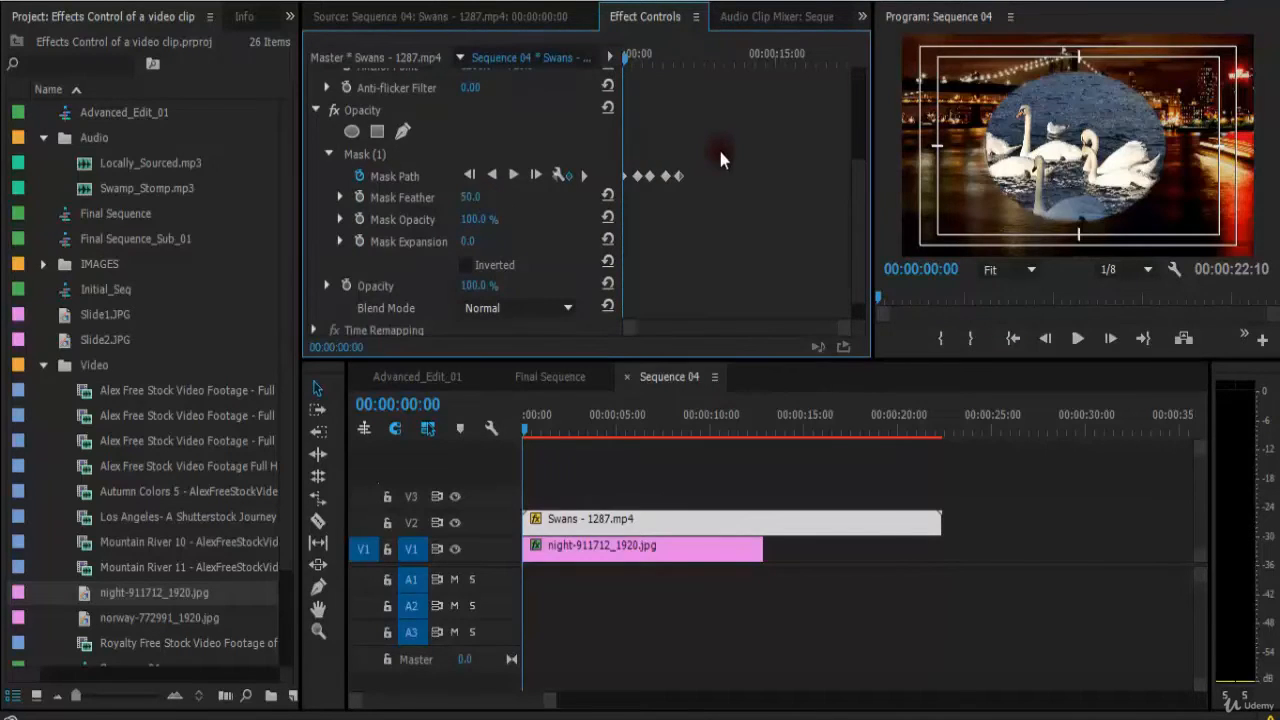
Increase the swans mask's Mask Feather to 100.
key(grave)
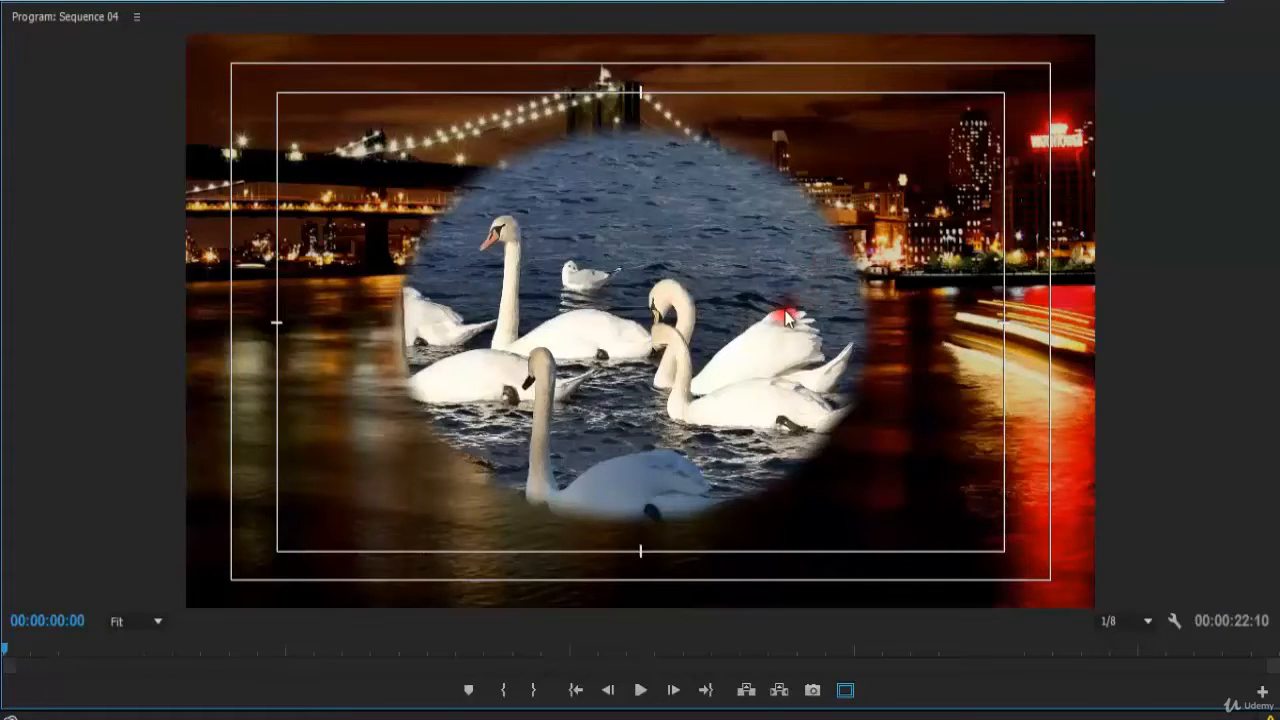
key(grave)
click(470, 200)
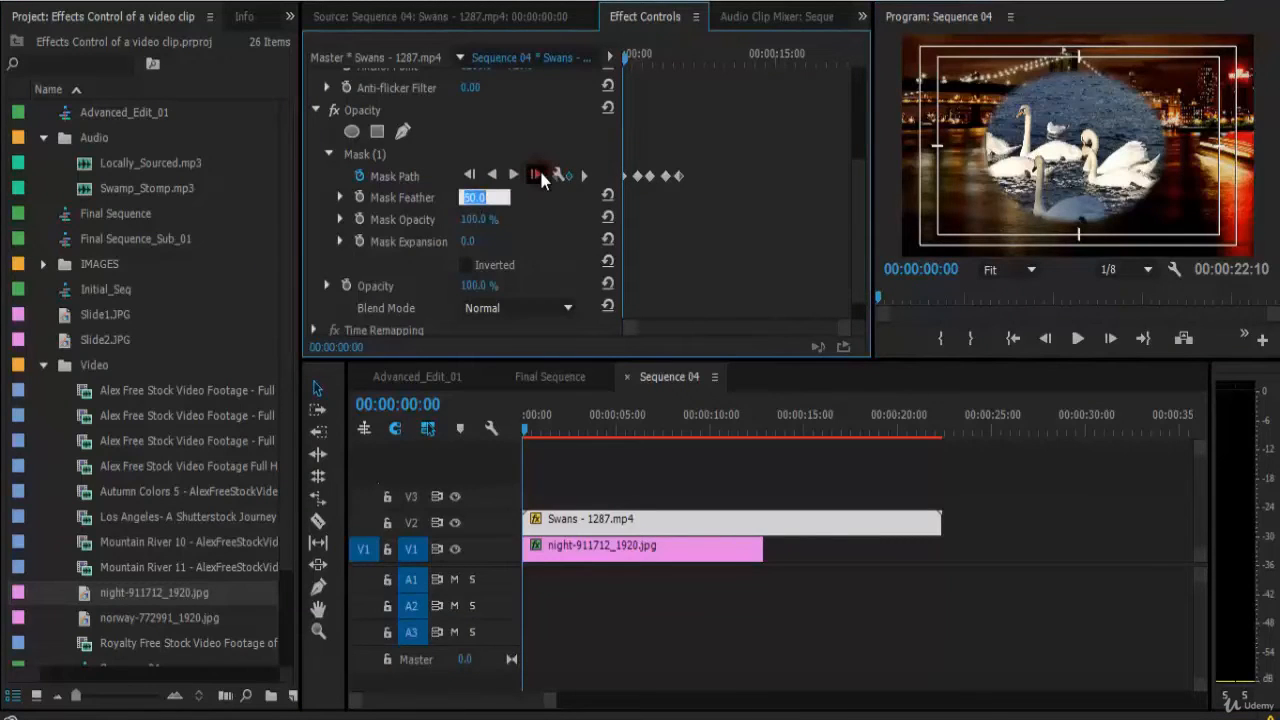
text(100)
key(Return)
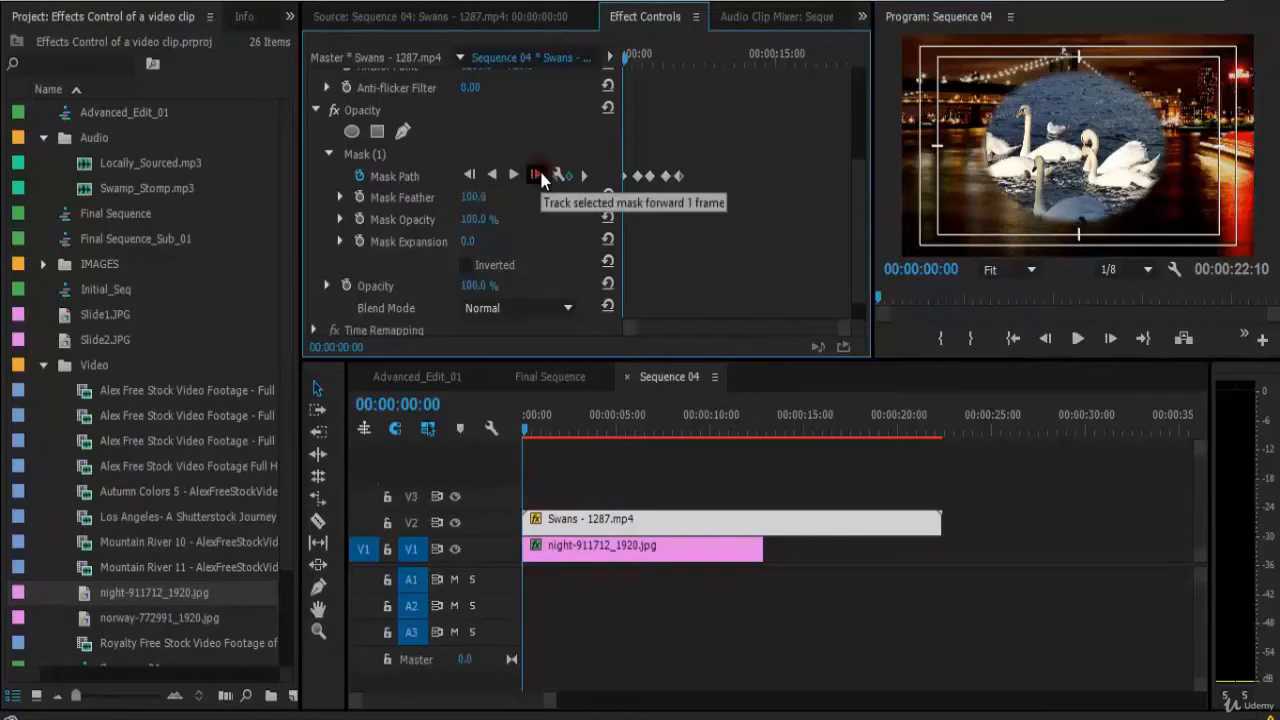
Play back the feathered composite in the maximized program monitor, briefly switching playback resolution to Full and back to 1/8.
key(grave)
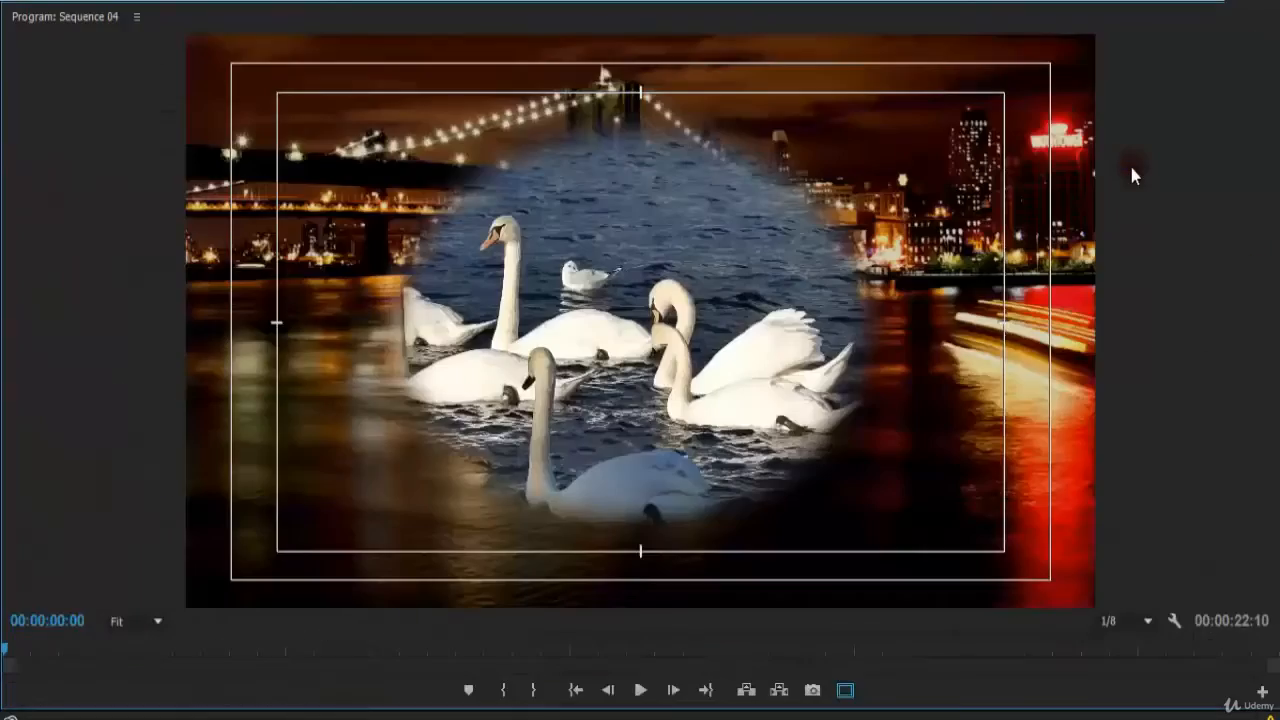
key(space)
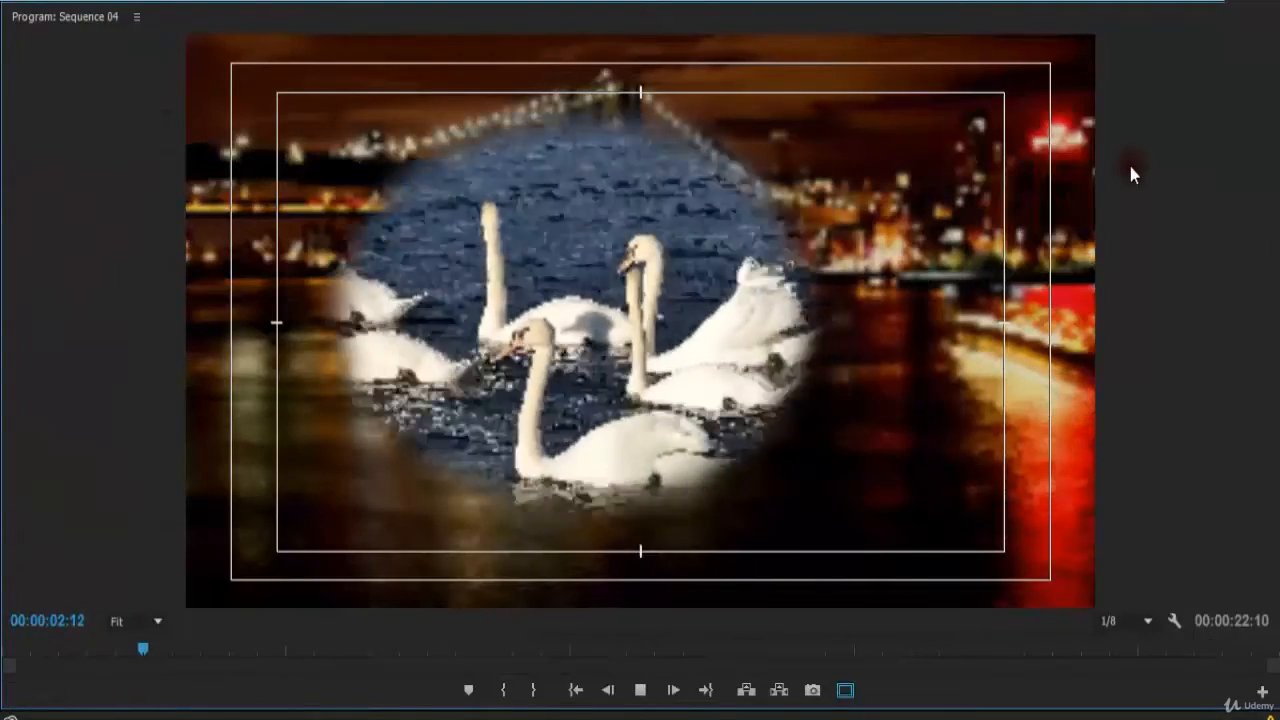
key(space)
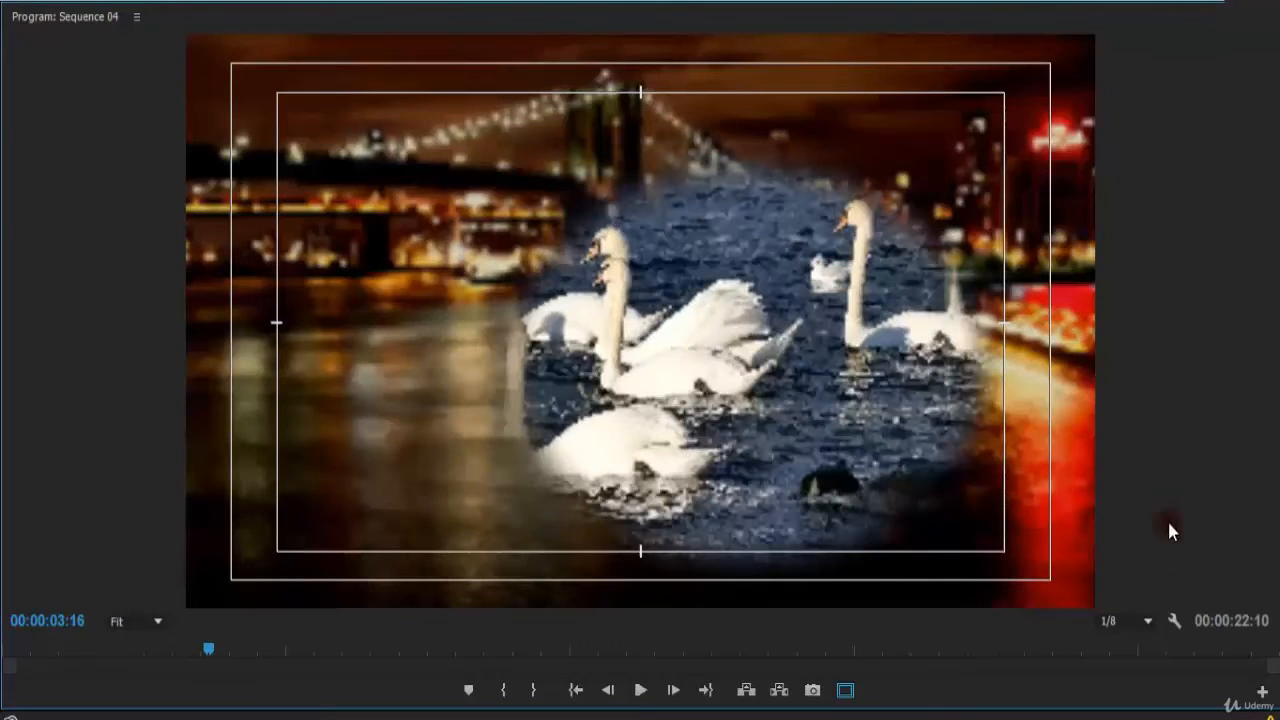
click(1115, 621)
click(1140, 504)
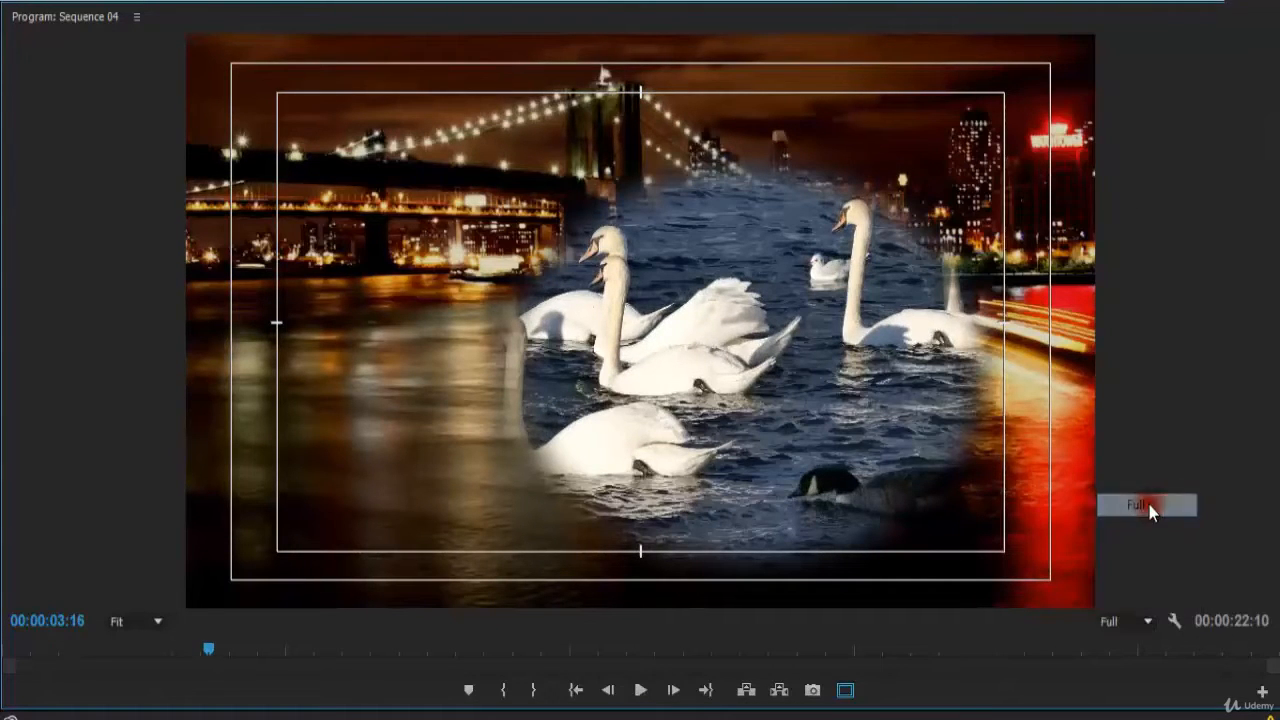
drag(160, 652, 5, 658)
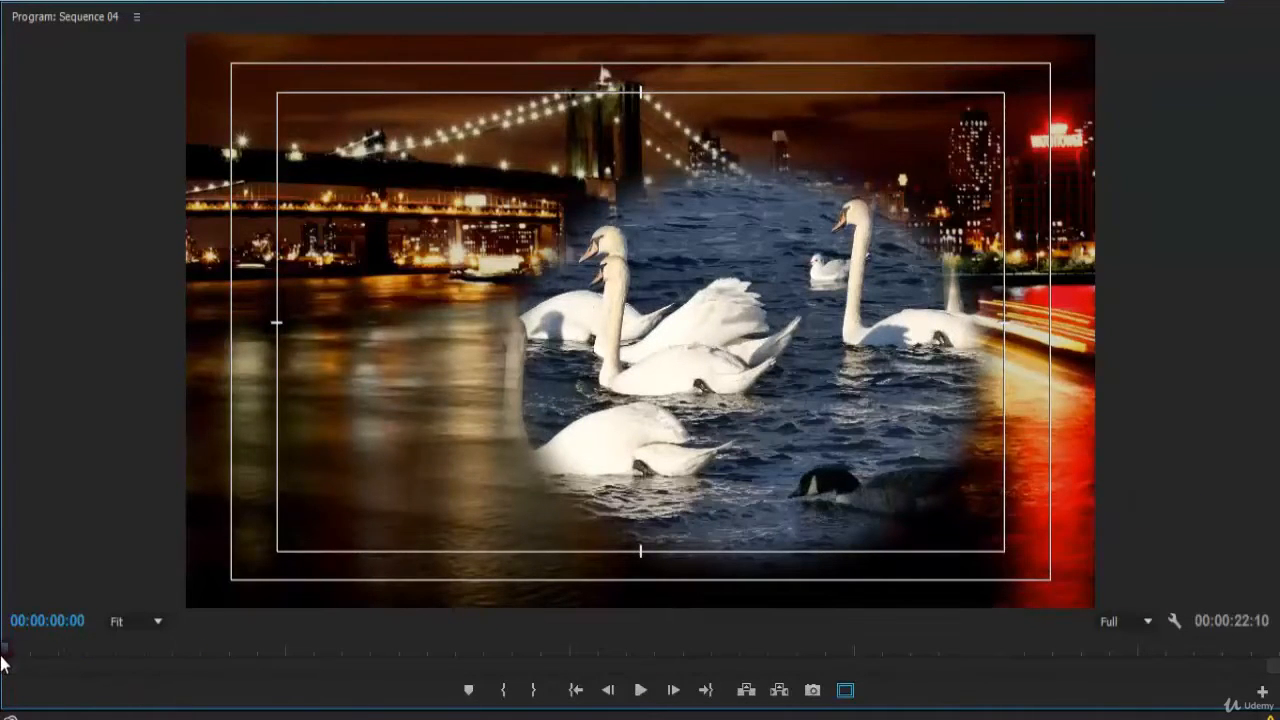
key(space)
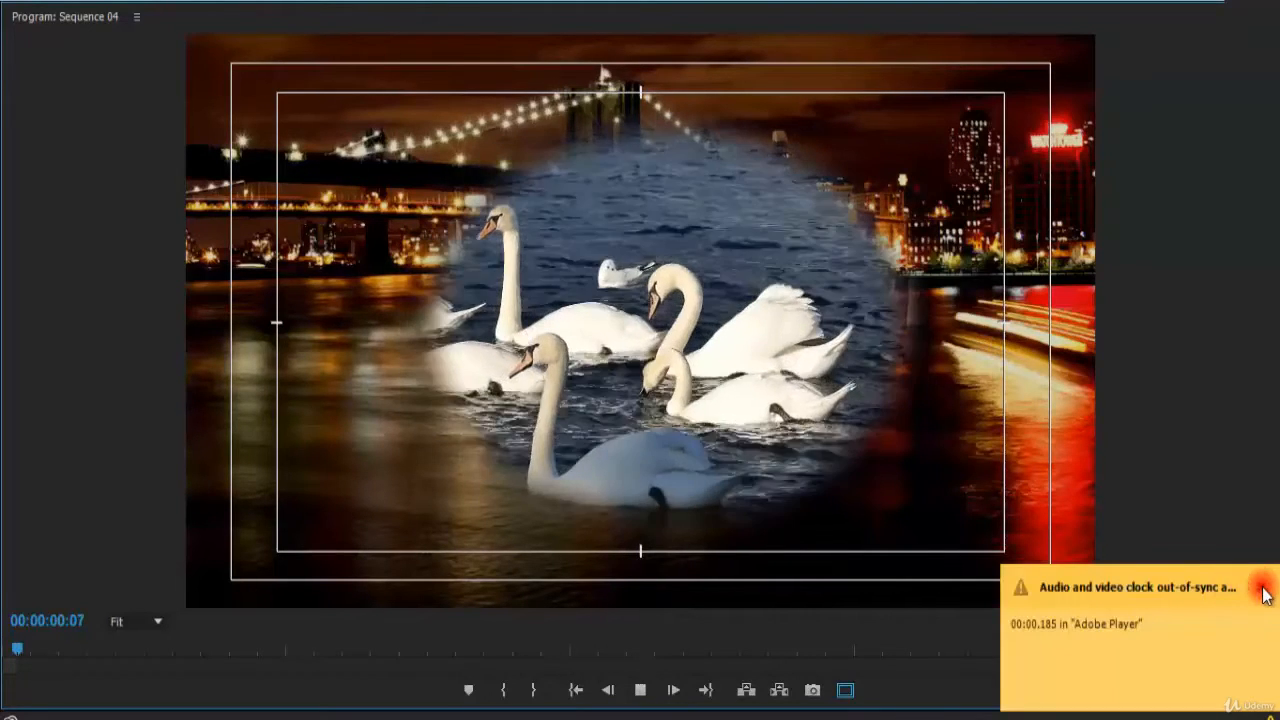
click(1263, 588)
click(1134, 620)
click(1141, 576)
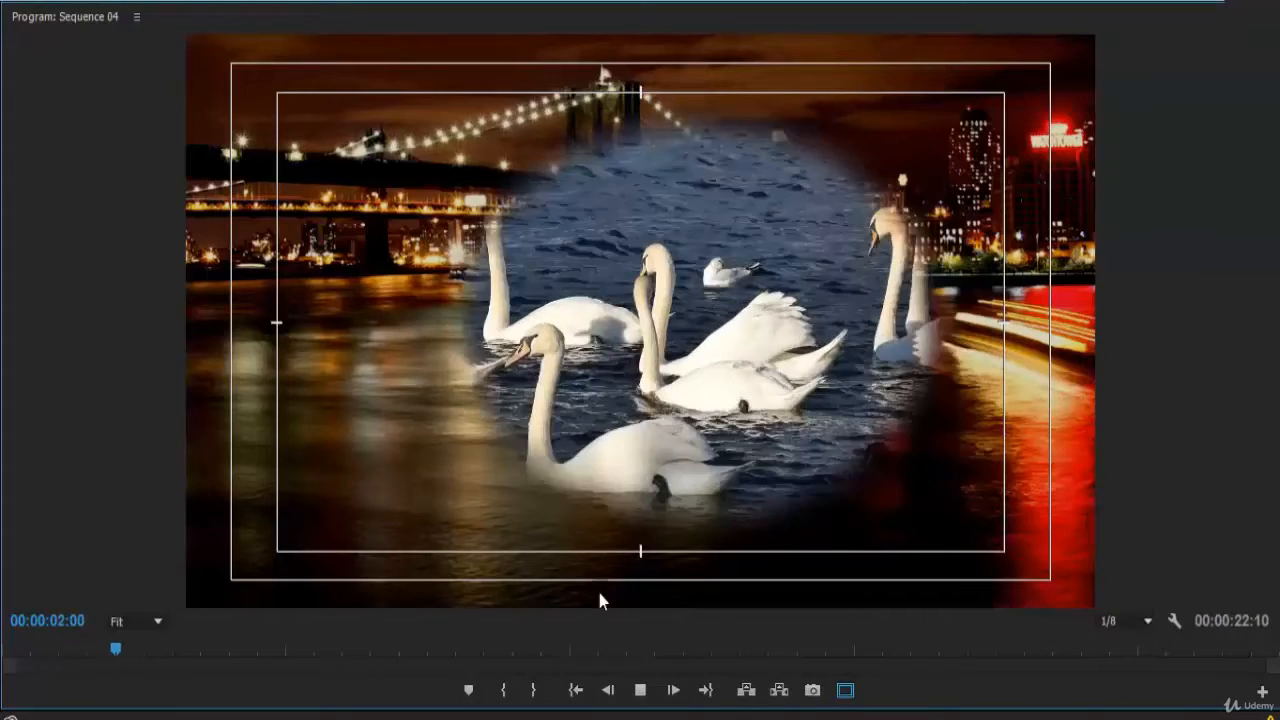
key(space)
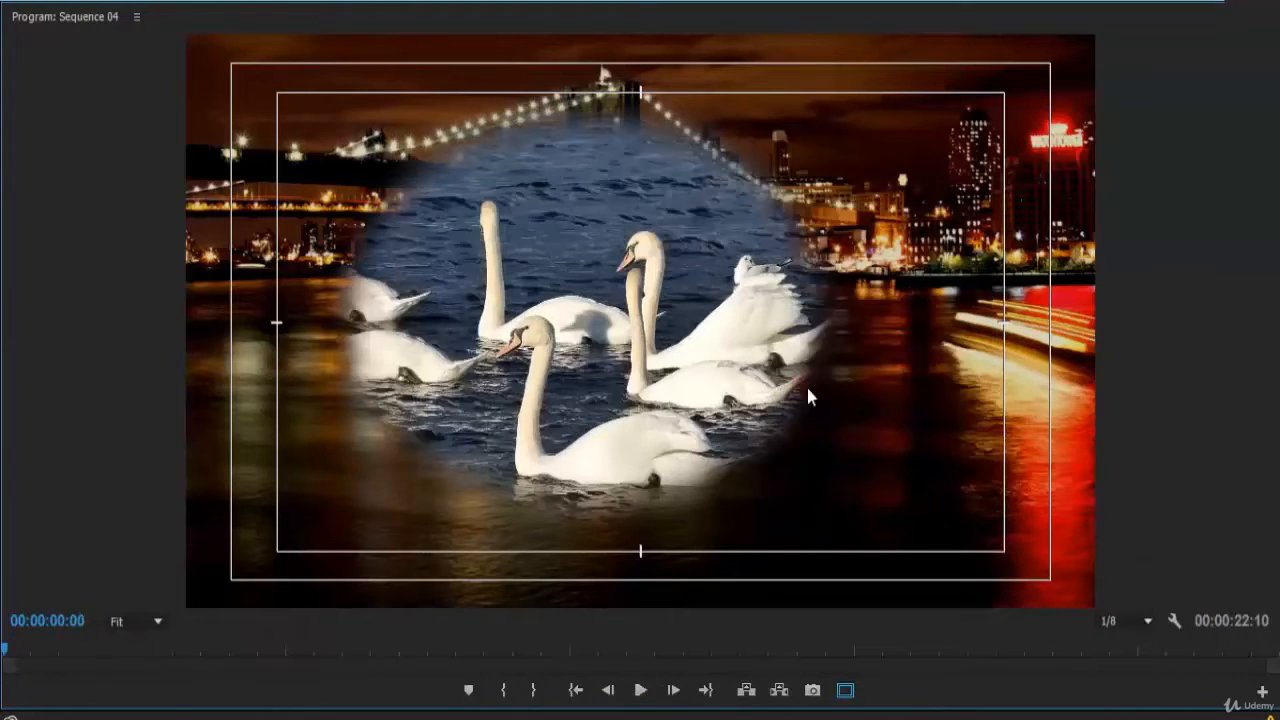
Save the project and replay the composite from the start several times in the maximized monitor.
key(ctrl+s)
key(space)
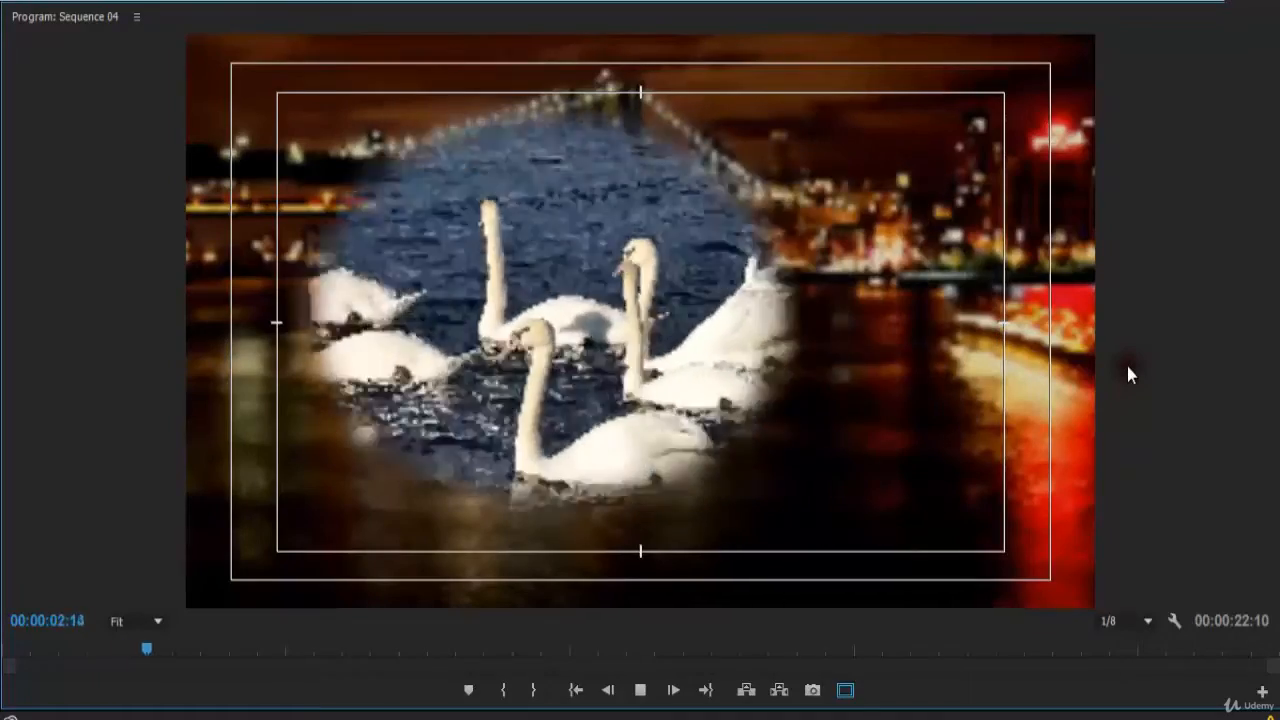
key(space)
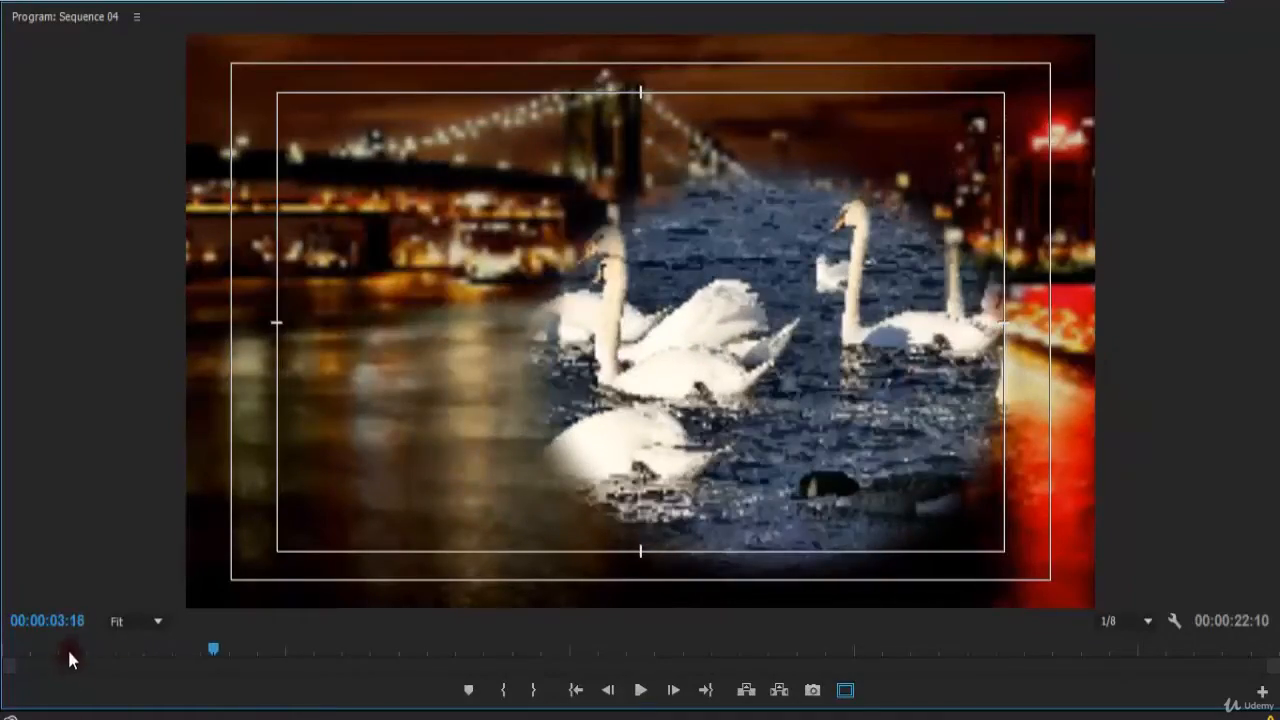
click(1, 651)
key(space)
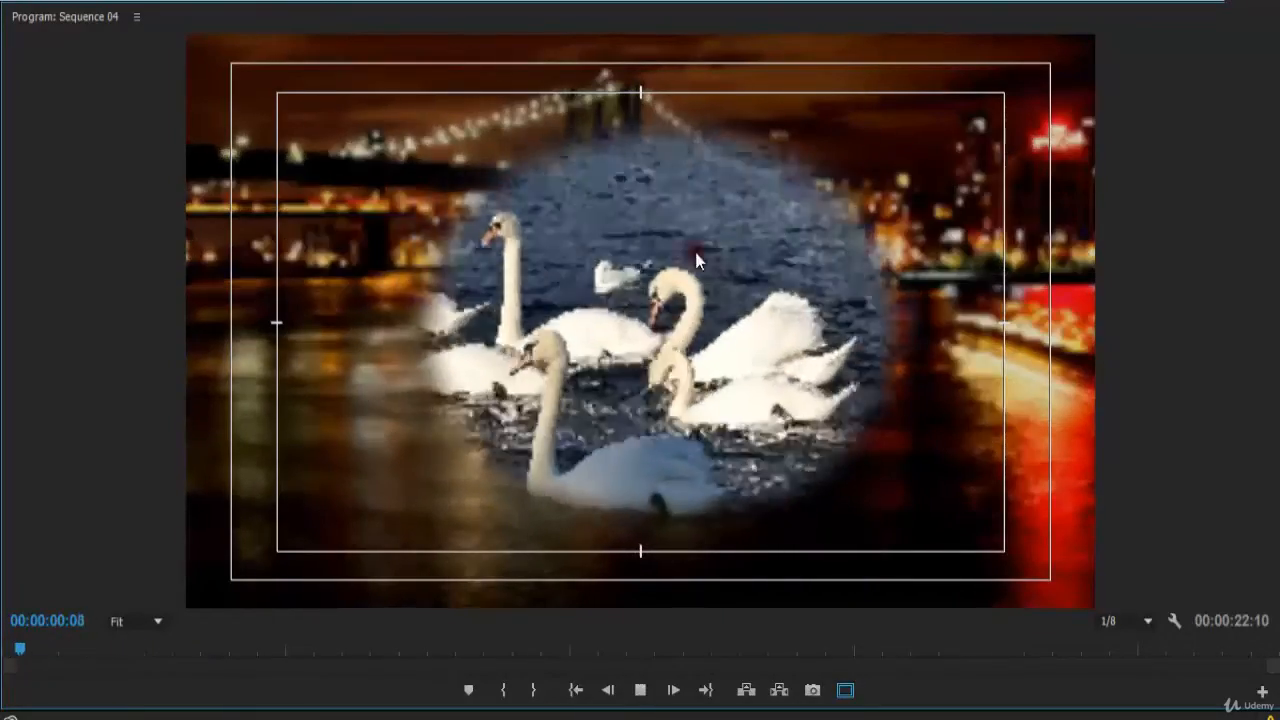
key(space)
click(2, 652)
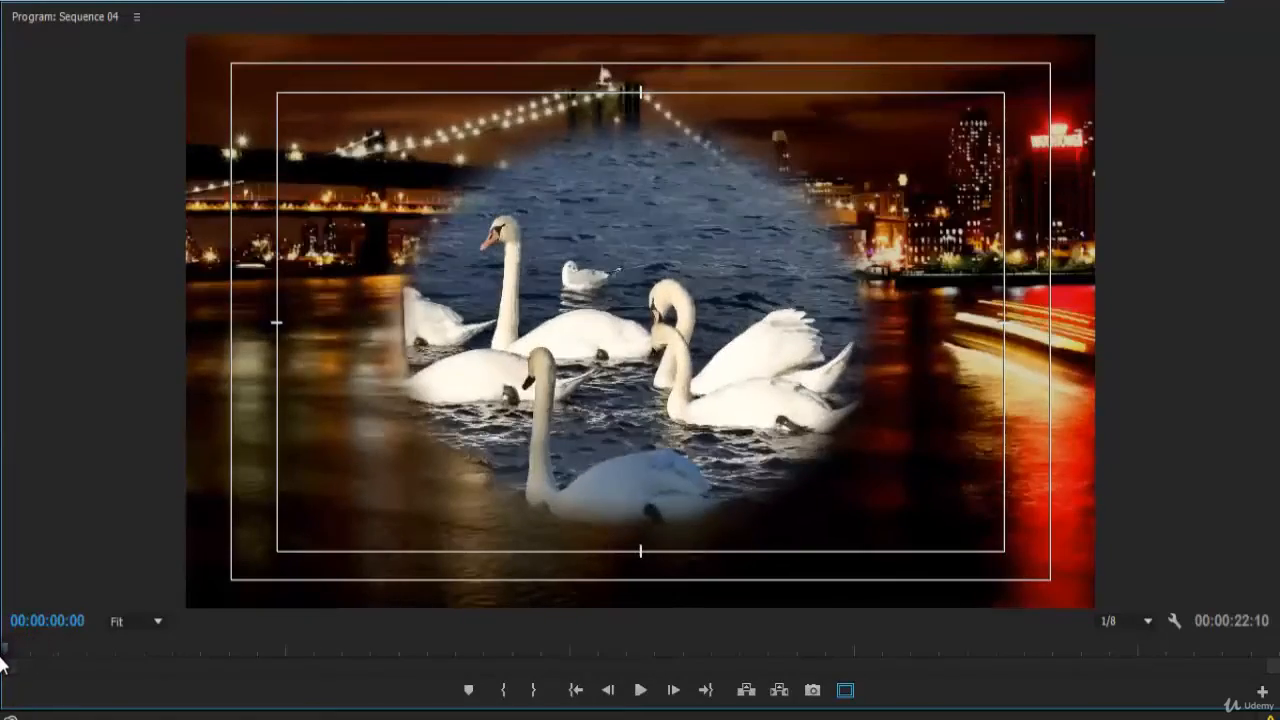
key(space)
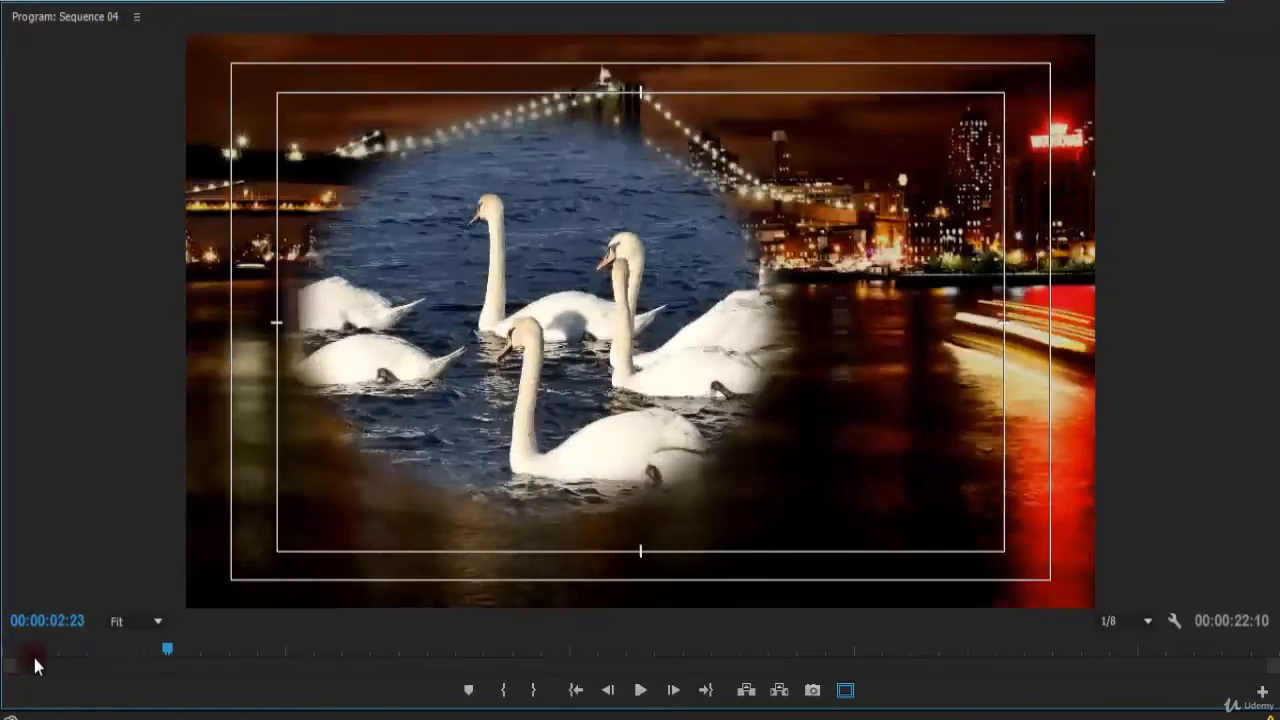
click(2, 652)
key(space)
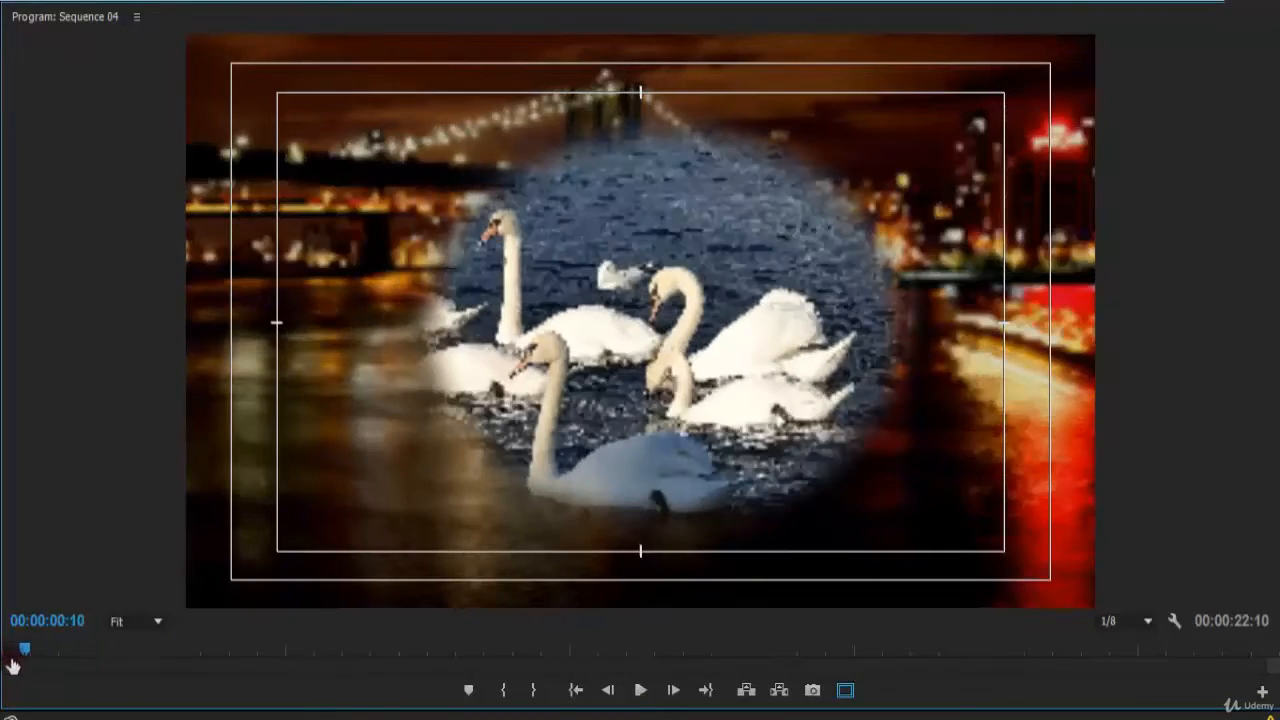
key(space)
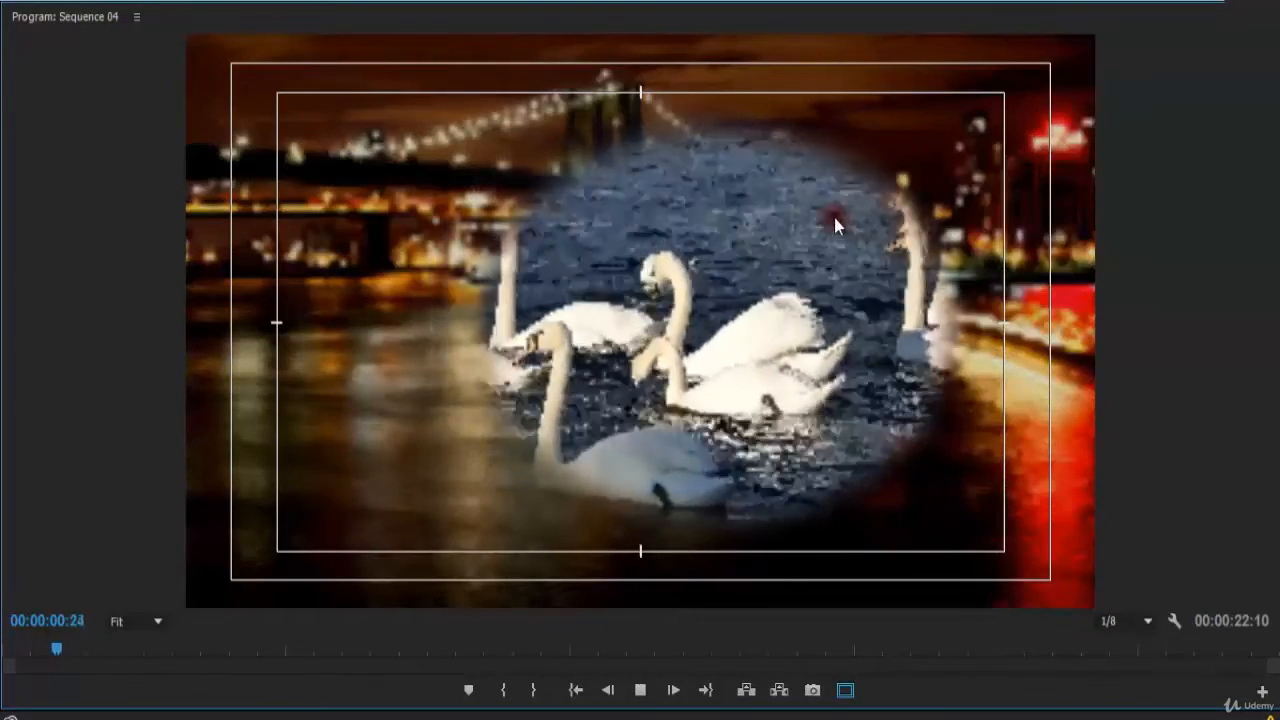
key(space)
key(space)
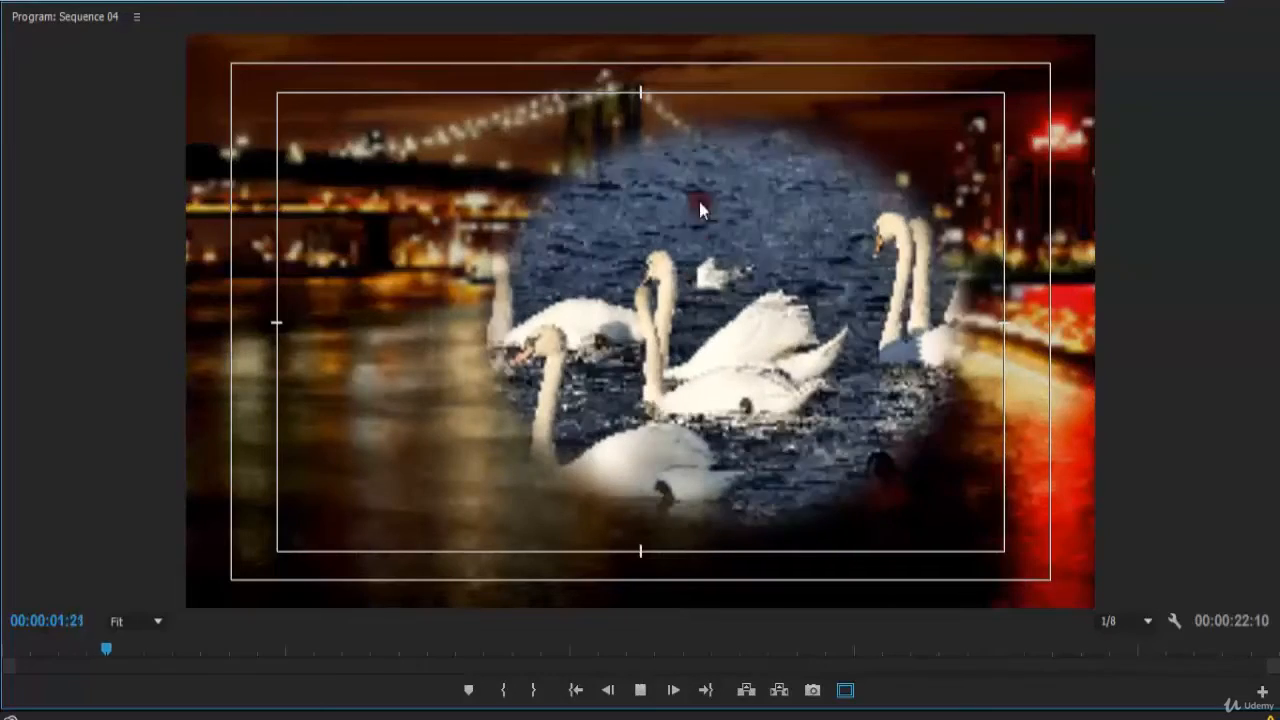
key(space)
key(space)
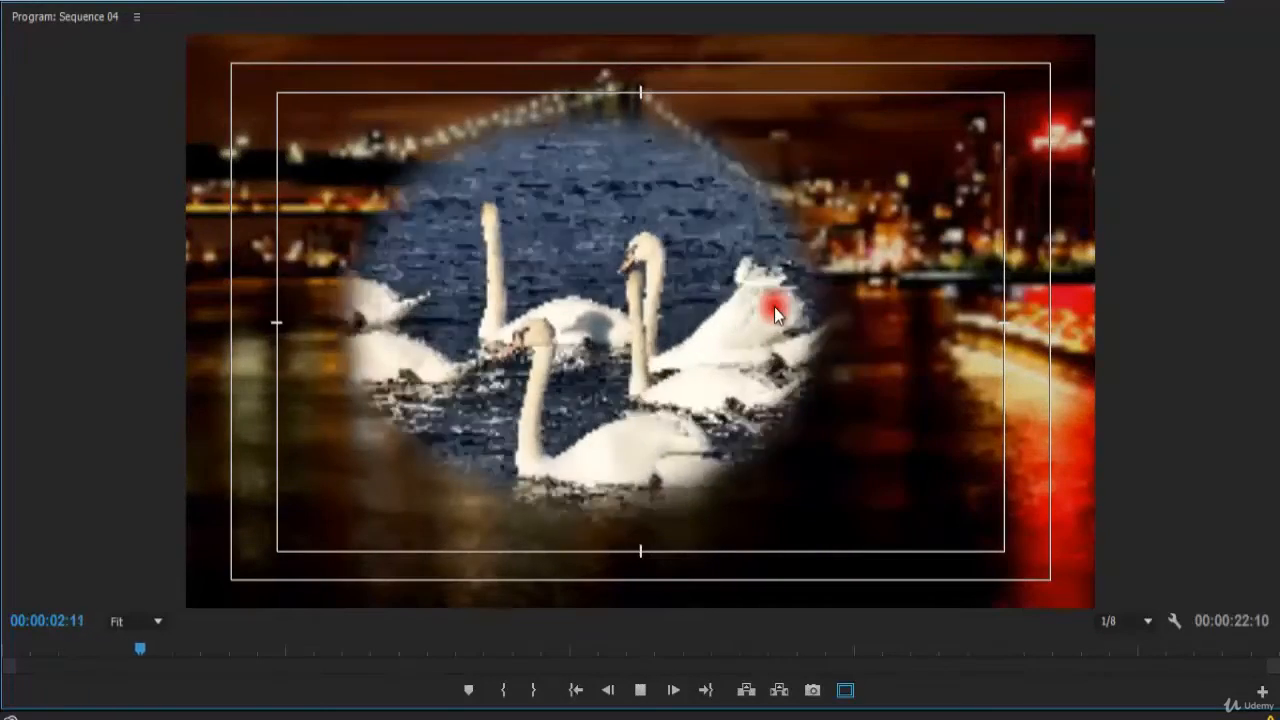
key(space)
key(grave)
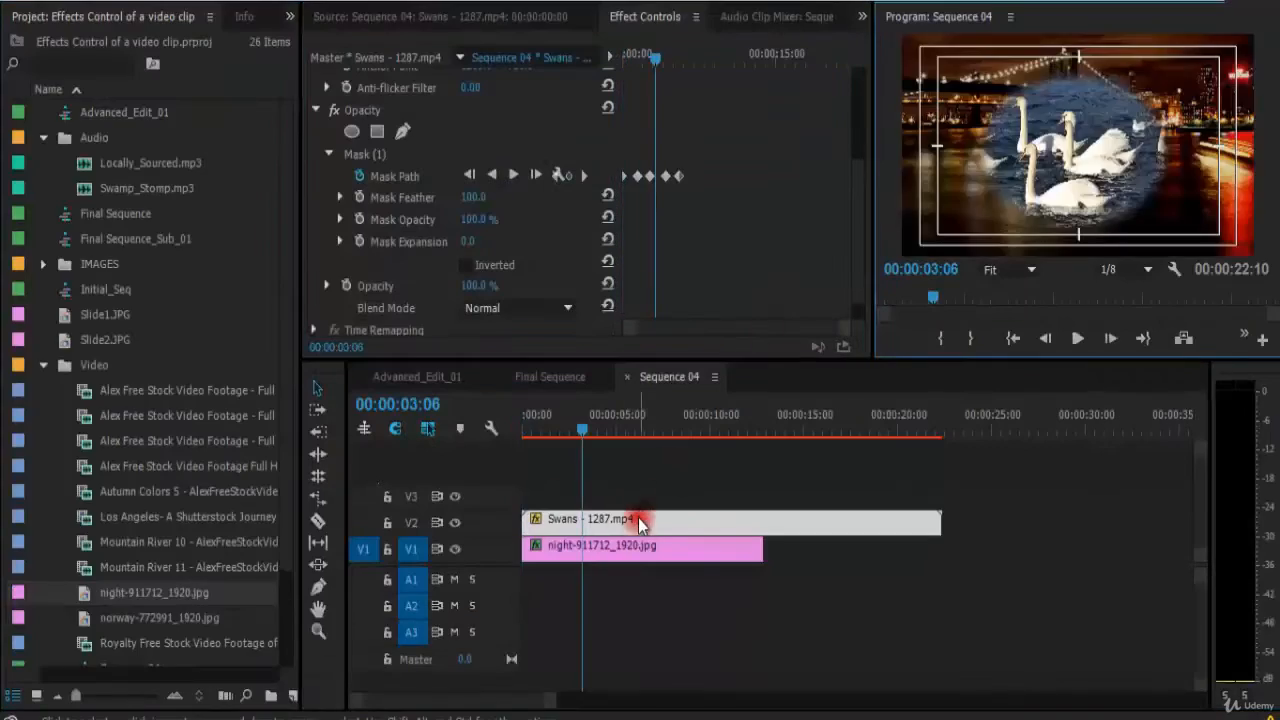
key(space)
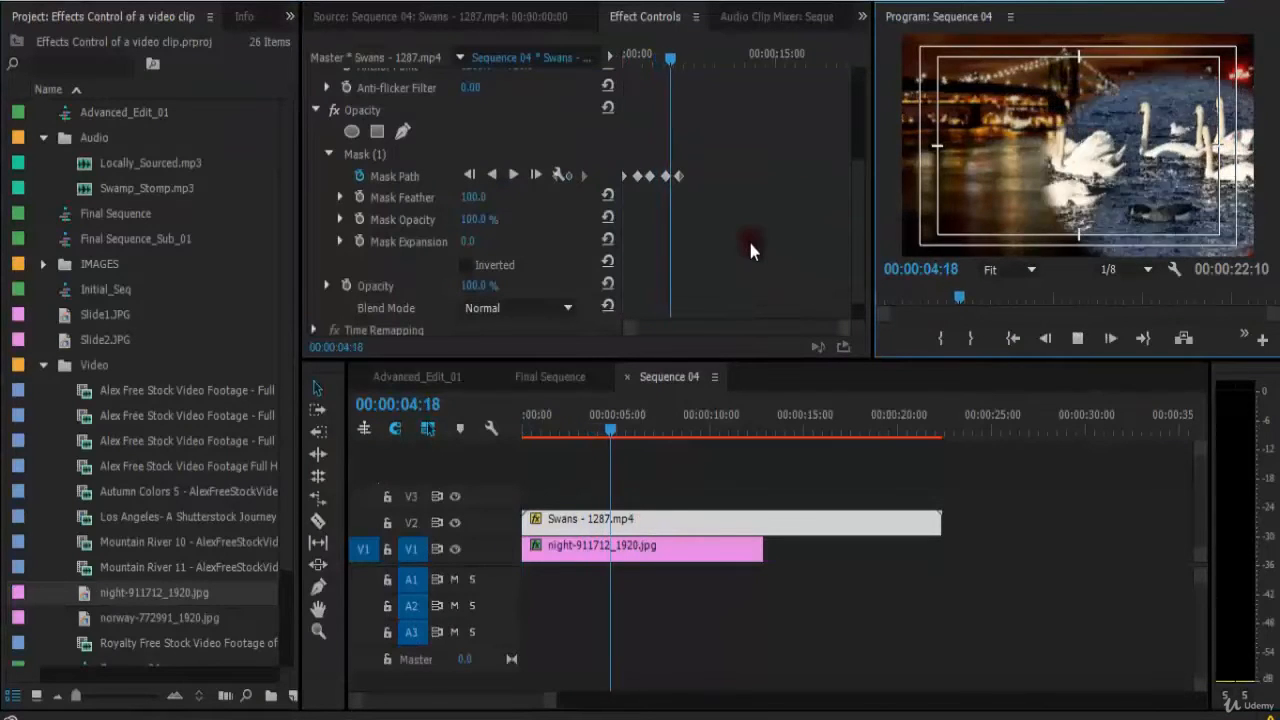
Return to the sequence start, set the Mask Feather back to 50, and save the project.
drag(579, 423, 503, 426)
click(476, 199)
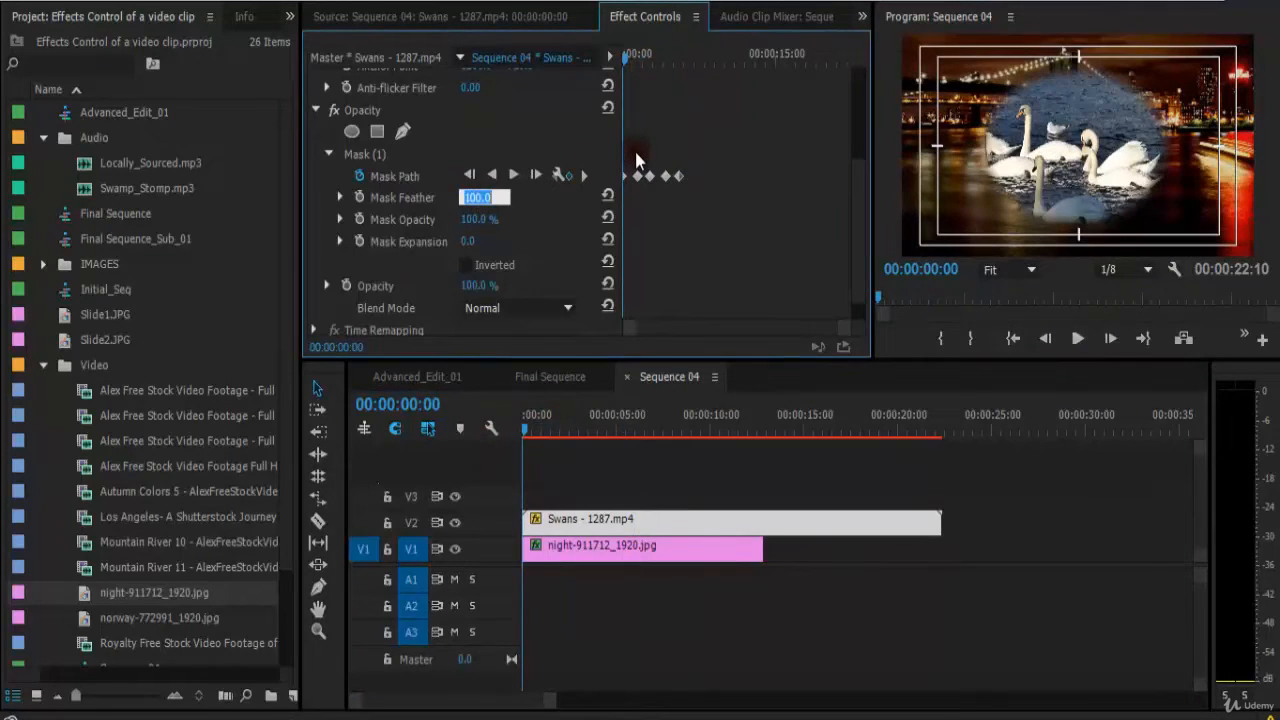
text(50)
key(Return)
key(ctrl+s)
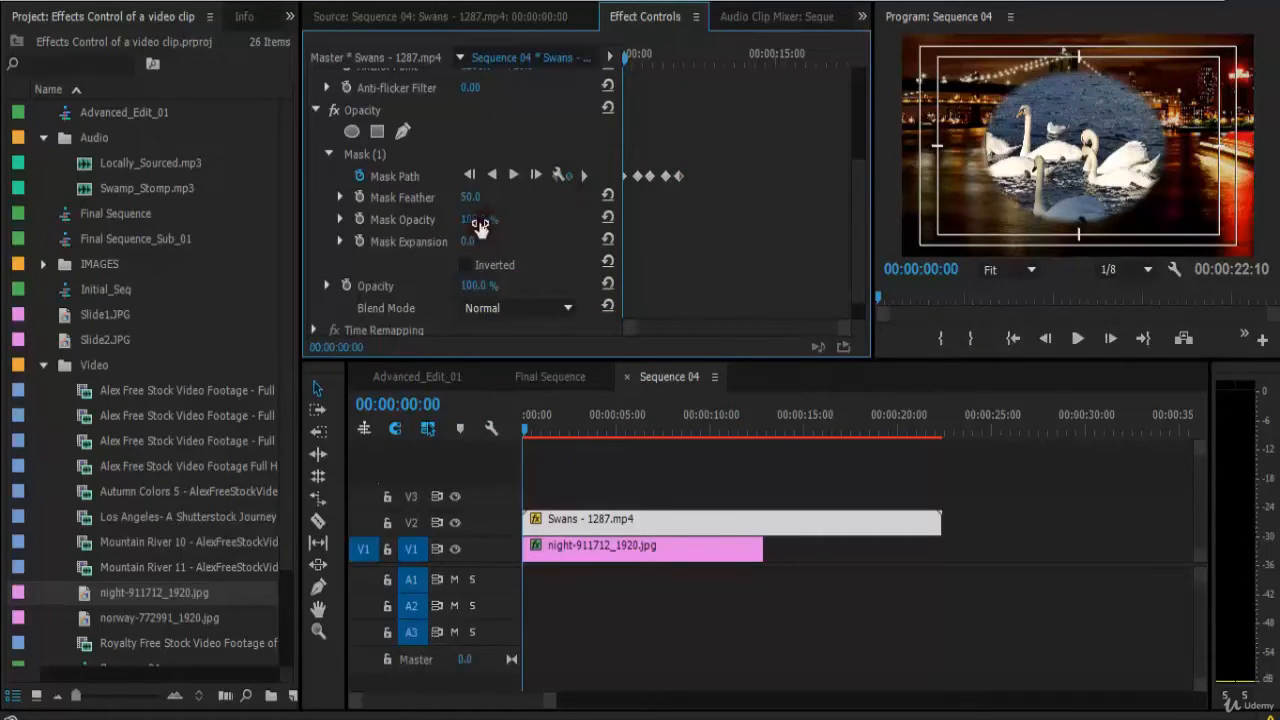
Set Mask Opacity to 0% and start animating it with a keyframe at the clip's first frame.
drag(479, 226, 266, 232)
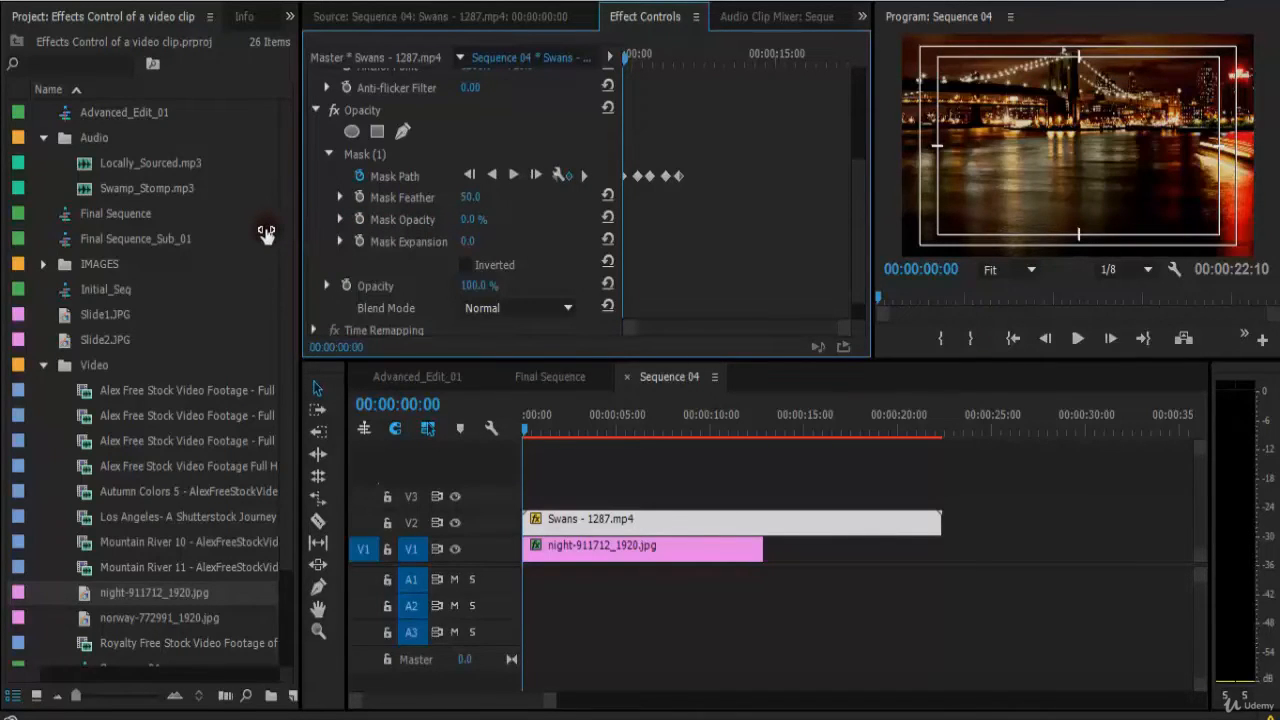
click(626, 57)
click(364, 218)
key(space)
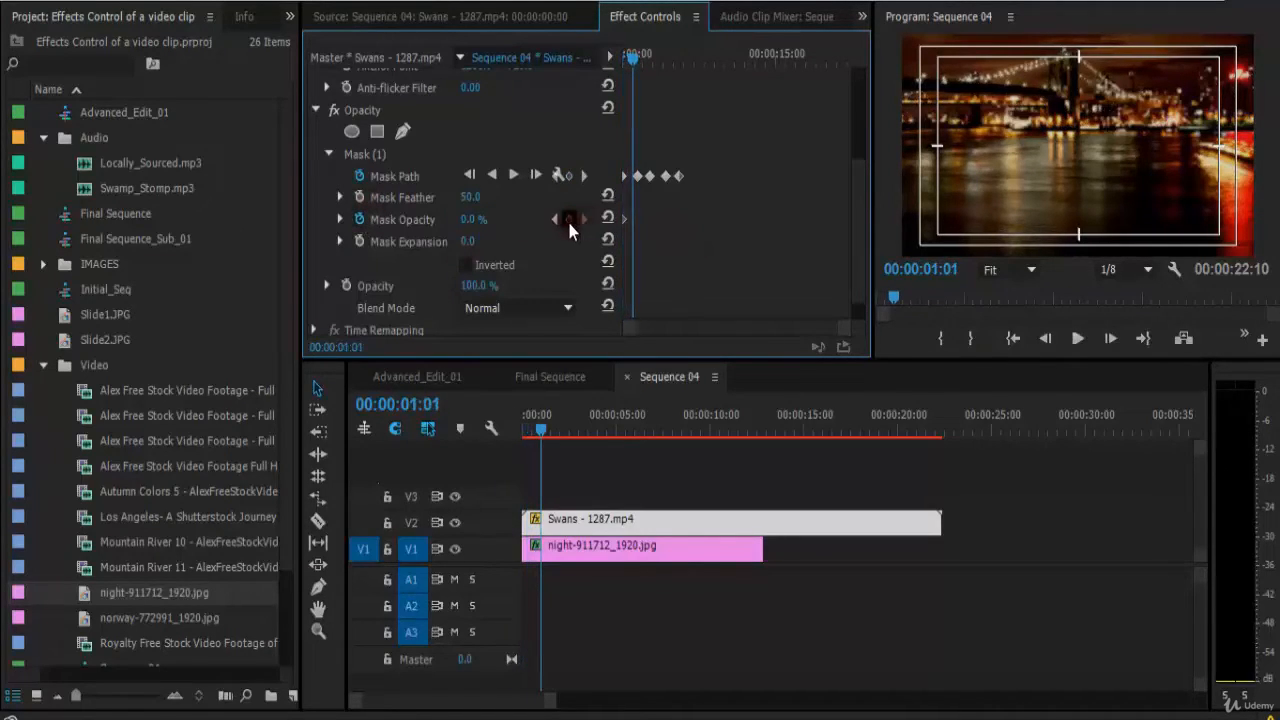
Add a Mask Opacity keyframe of 100% at about 1 second and preview the fade-in.
click(569, 220)
drag(474, 220, 808, 188)
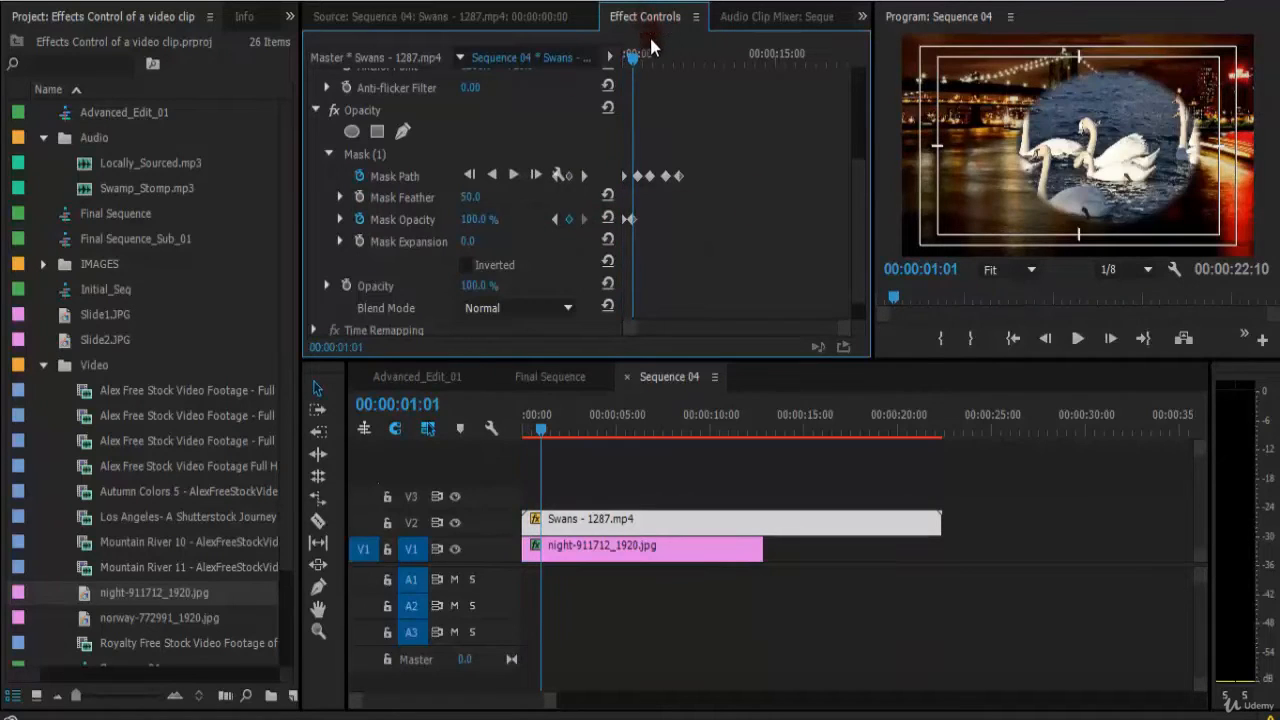
drag(650, 46, 598, 62)
key(space)
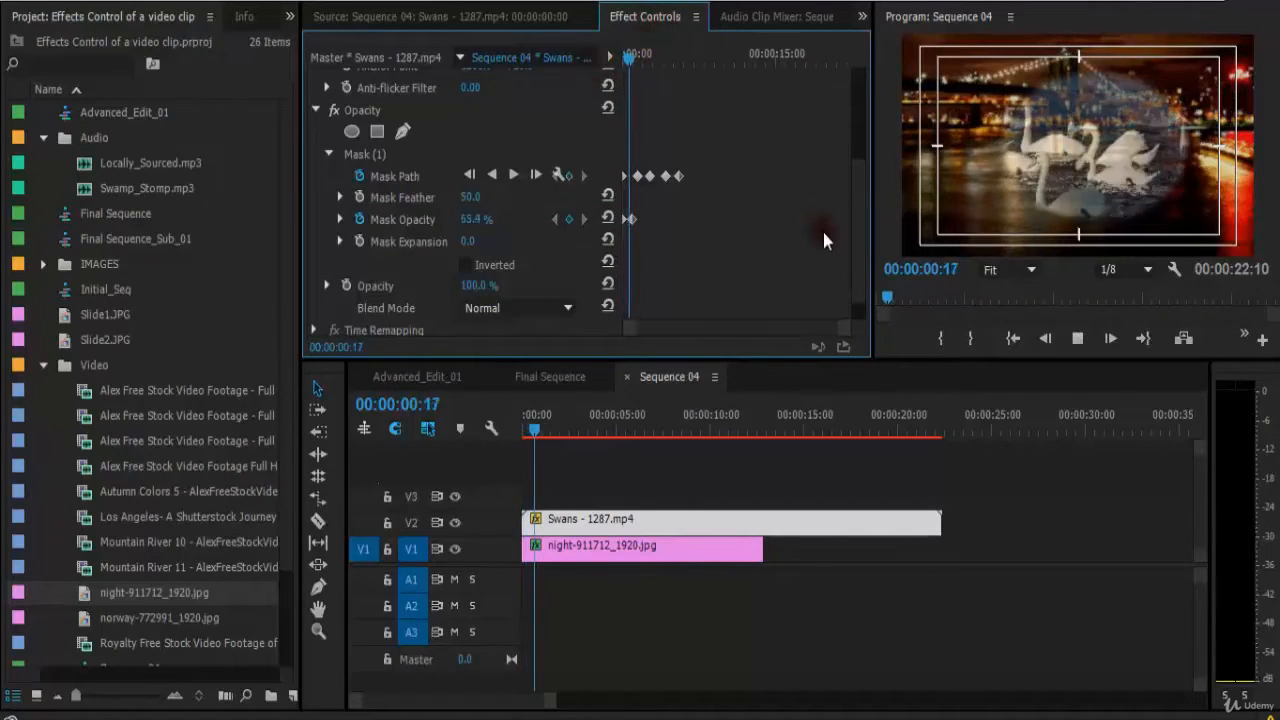
Add further Mask Opacity keyframes of 0% and then 100% at about 2 seconds.
drag(477, 220, 332, 220)
click(644, 58)
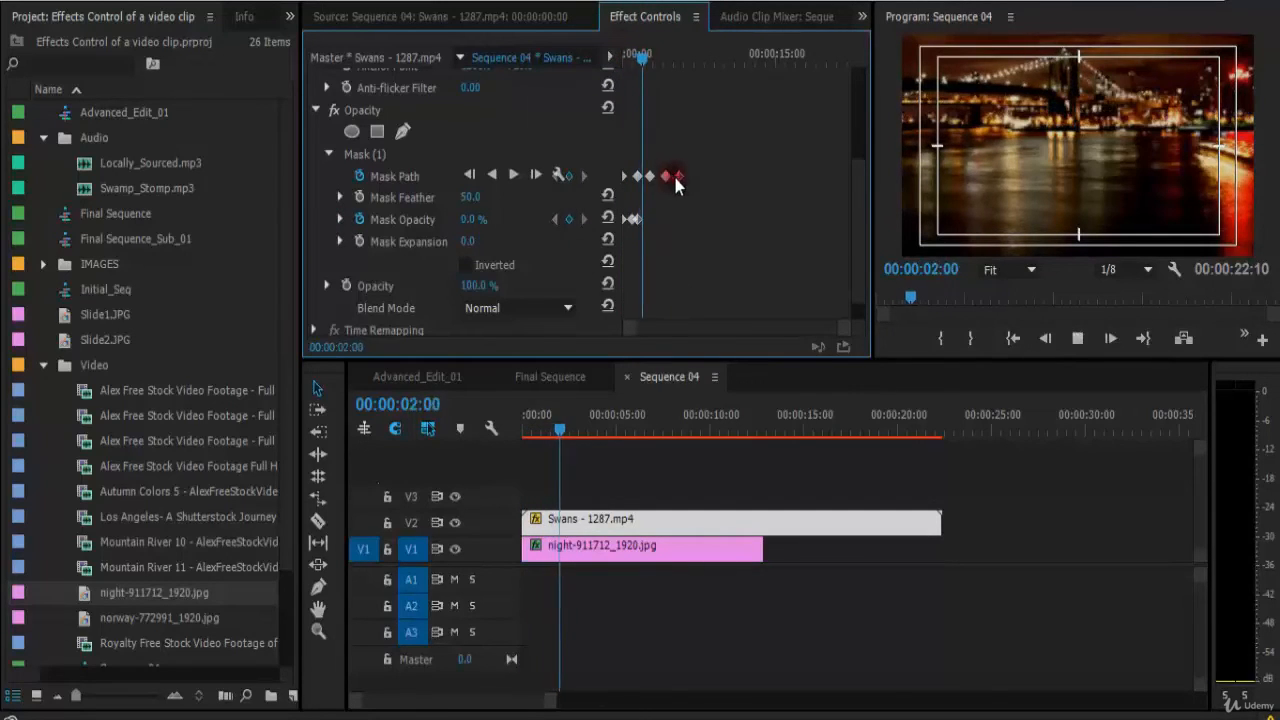
drag(472, 220, 775, 182)
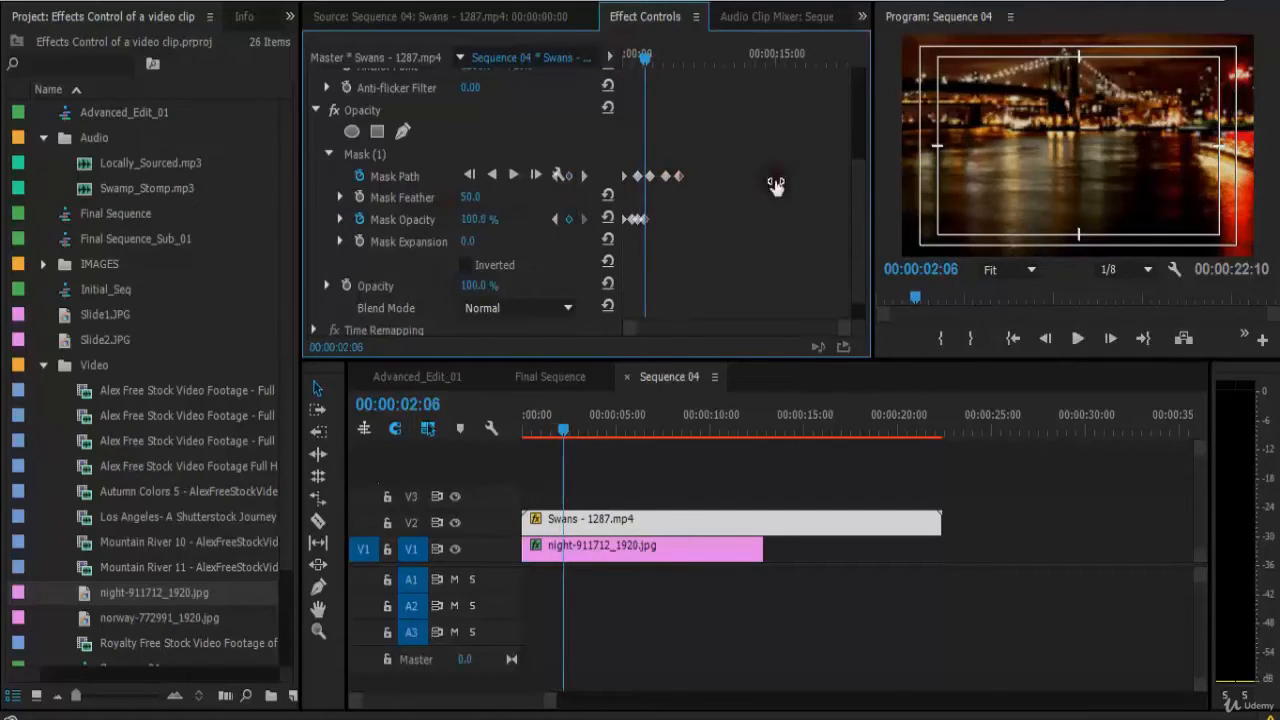
Play the sequence from the start to preview the mask opacity animation.
click(622, 56)
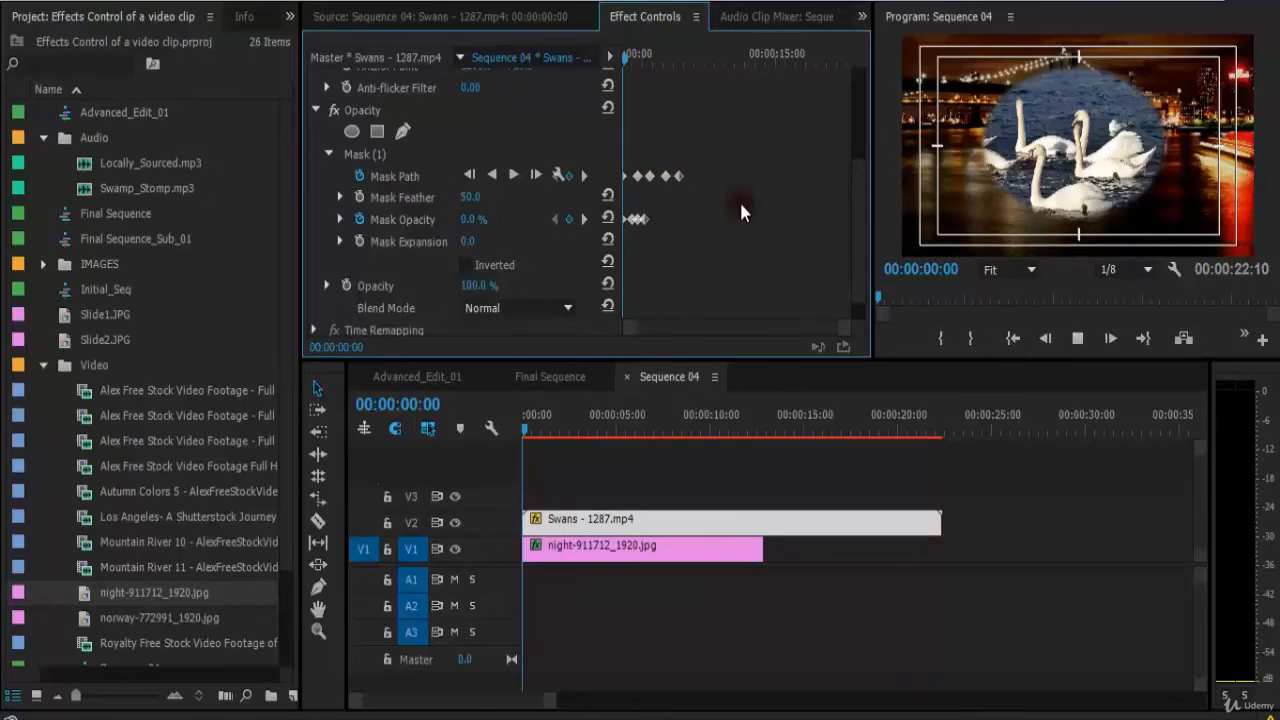
key(space)
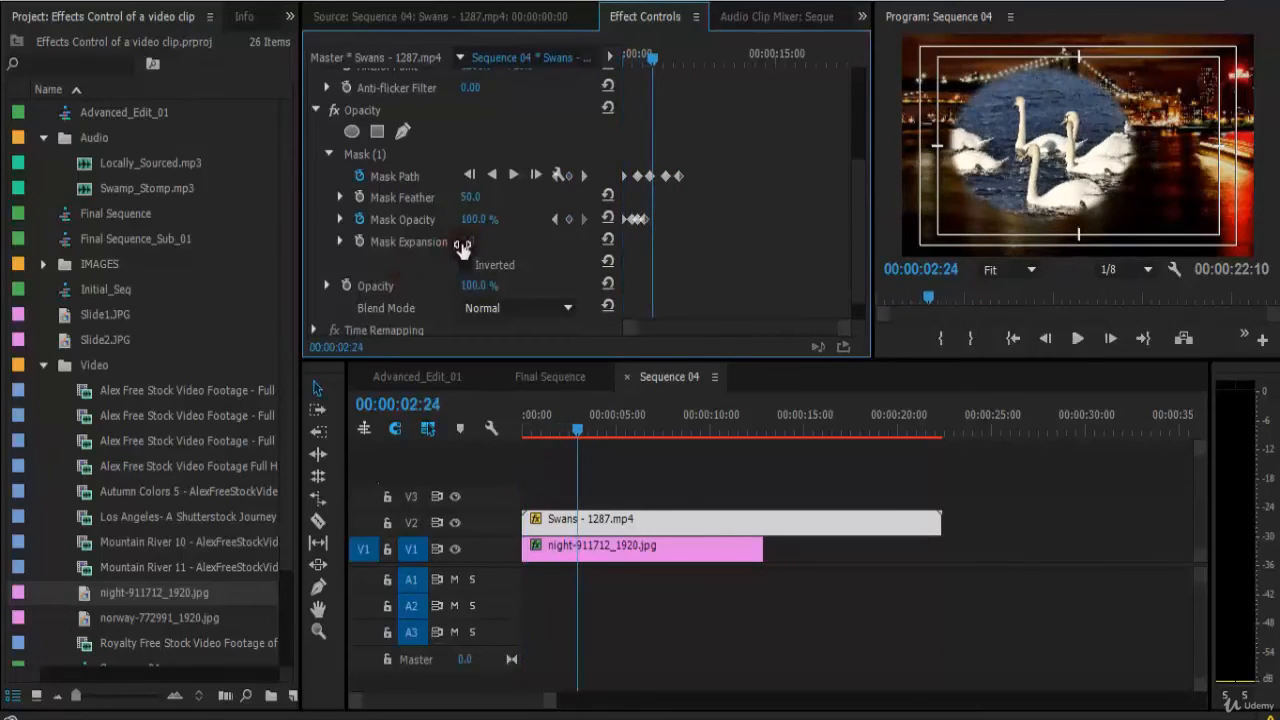
Try a Mask Expansion of 61 with a quick preview, then reset the expansion to 0.
drag(496, 247, 530, 247)
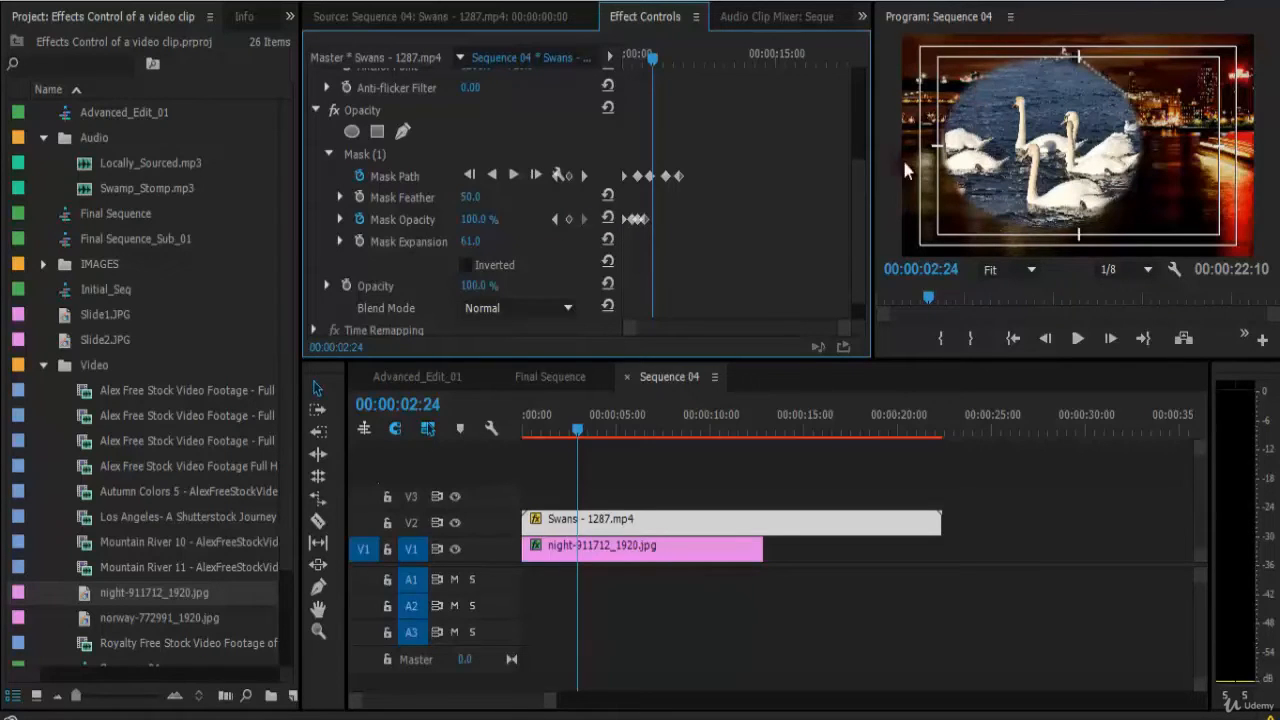
key(space)
key(space)
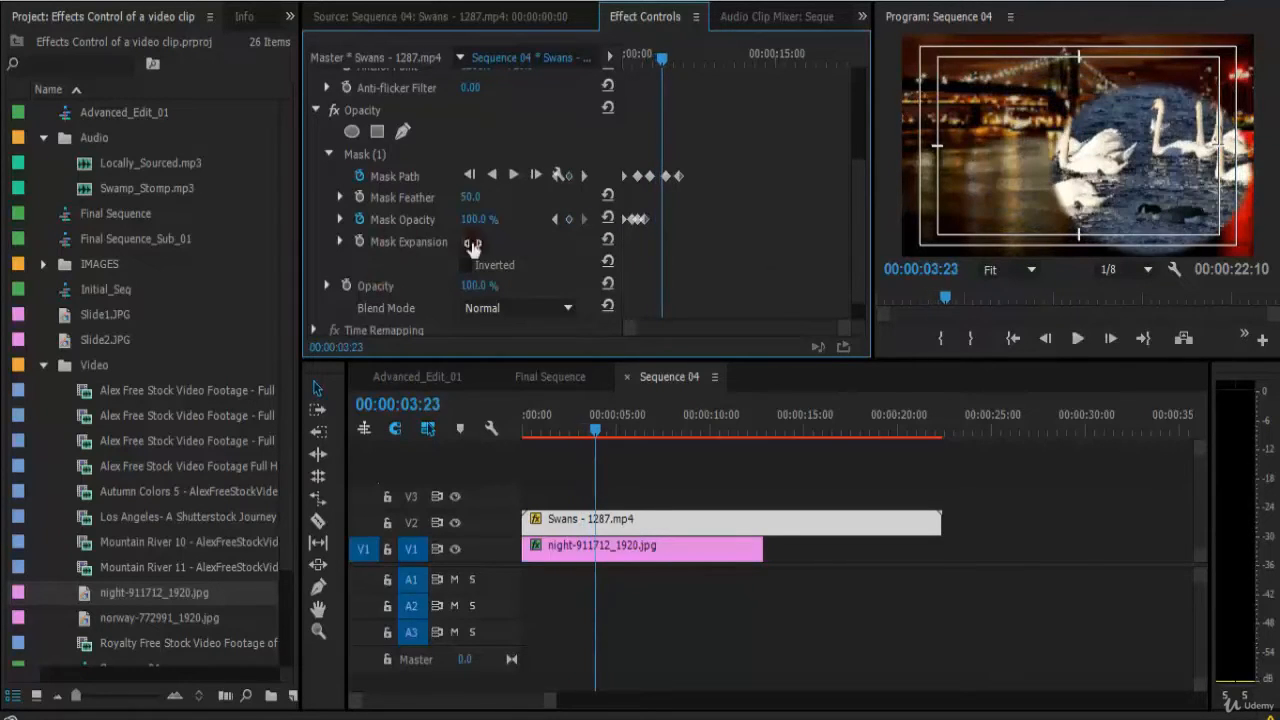
text(0)
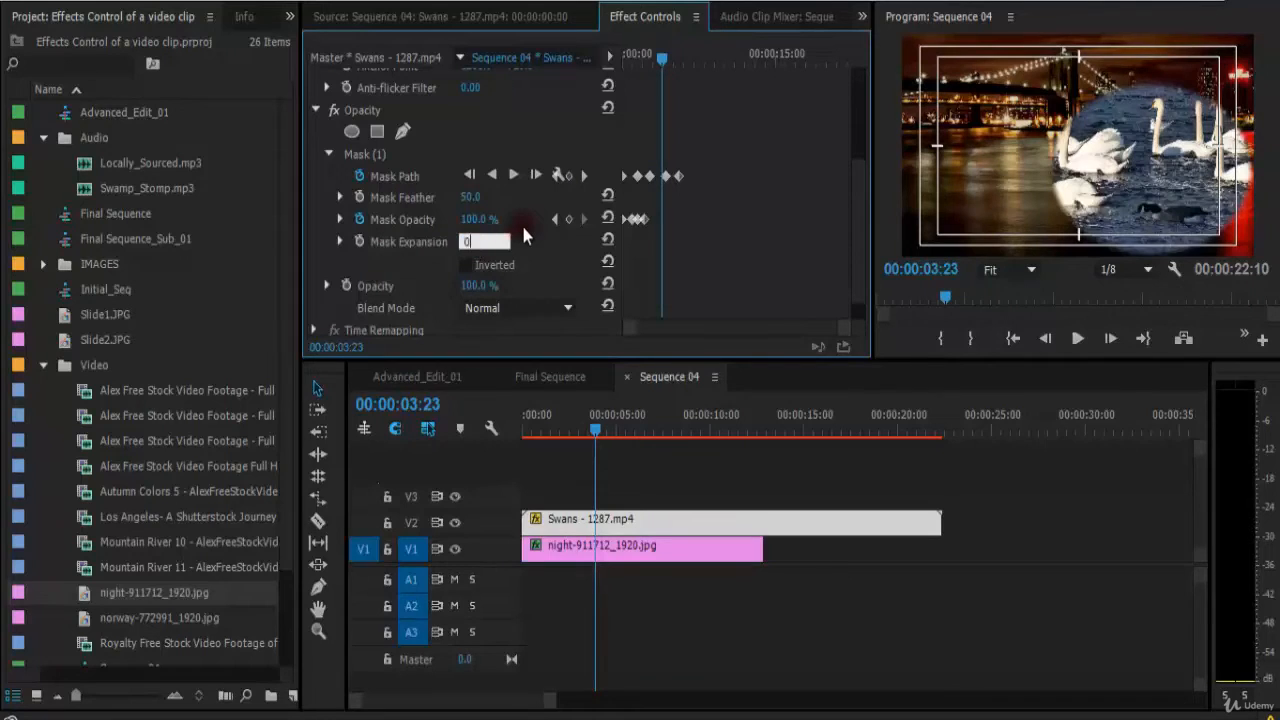
key(Return)
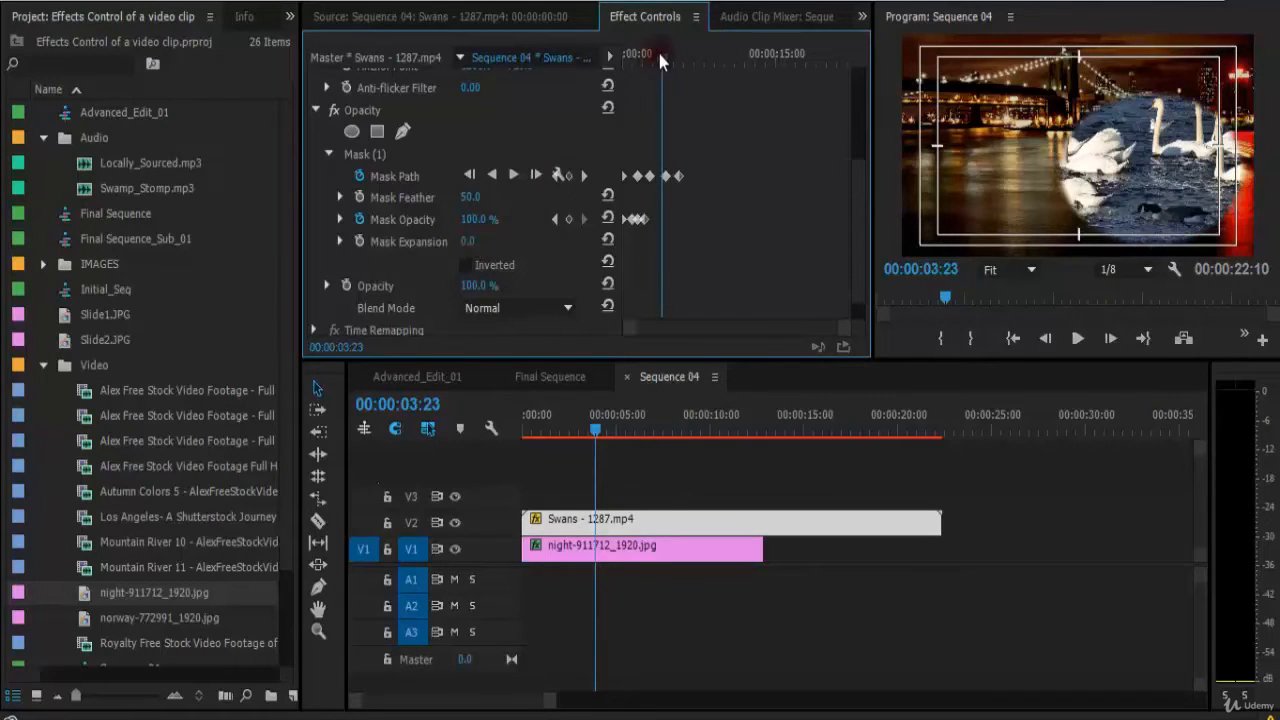
Try a Mask Expansion of 310 on the swan clip, then reset the expansion to 0.
drag(657, 48, 651, 81)
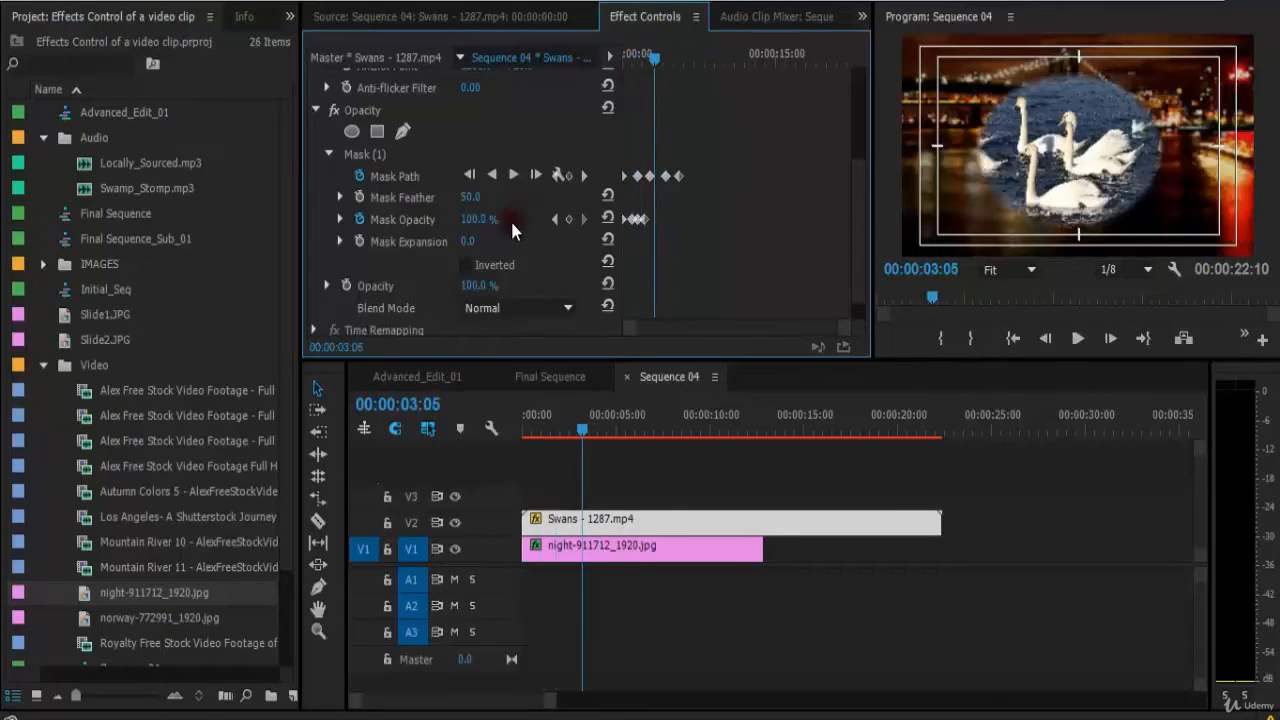
drag(462, 243, 393, 250)
mouse_move(488, 247)
mouse_down()
mouse_move(395, 255)
mouse_move(474, 246)
mouse_up()
click(476, 241)
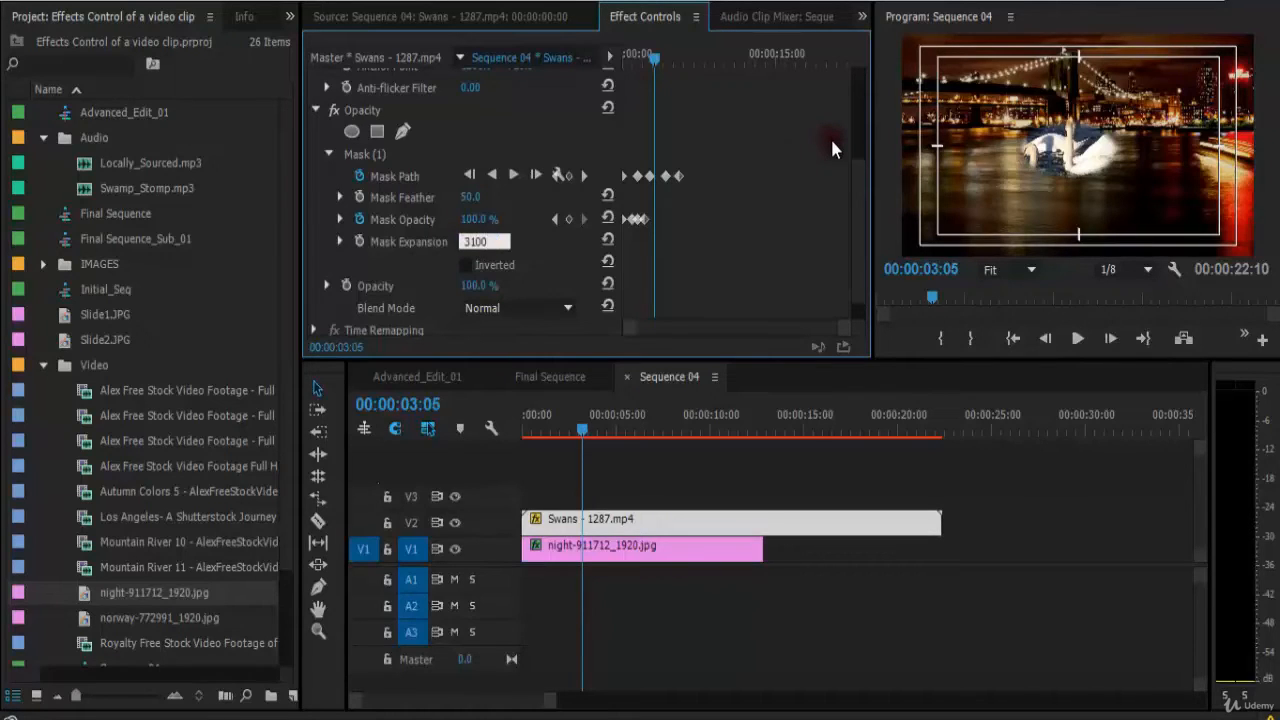
key(Return)
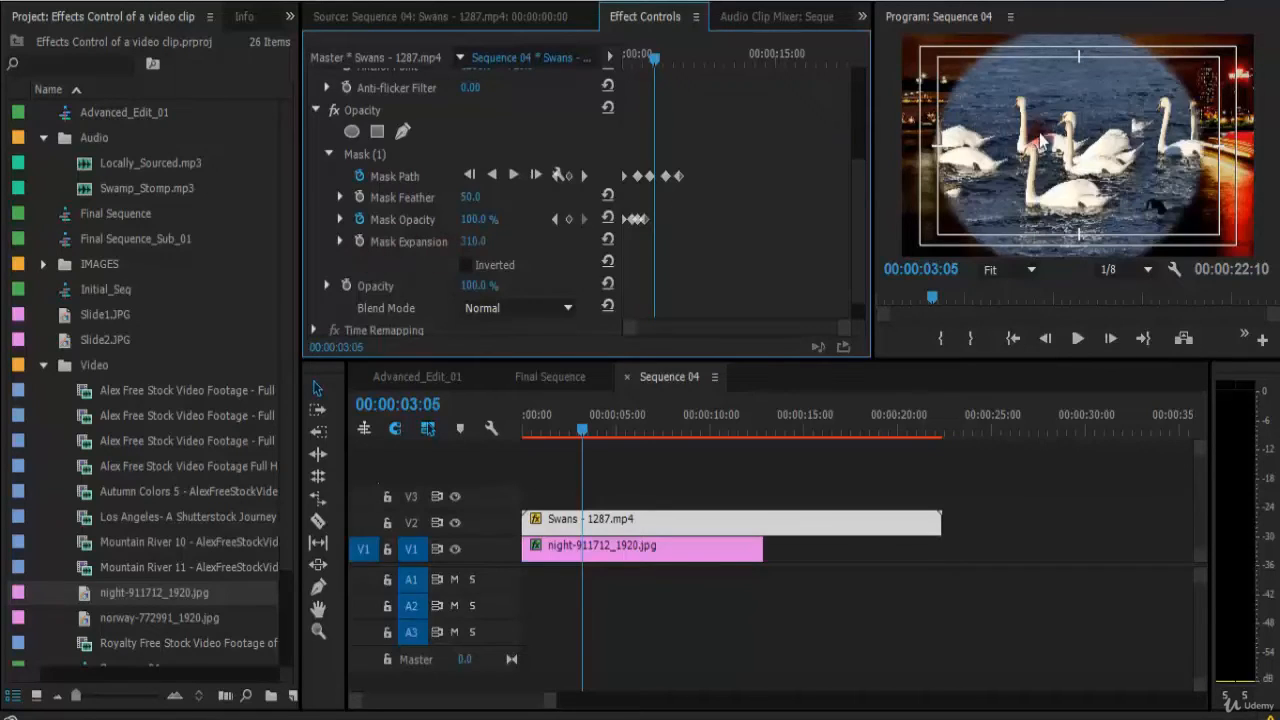
click(478, 241)
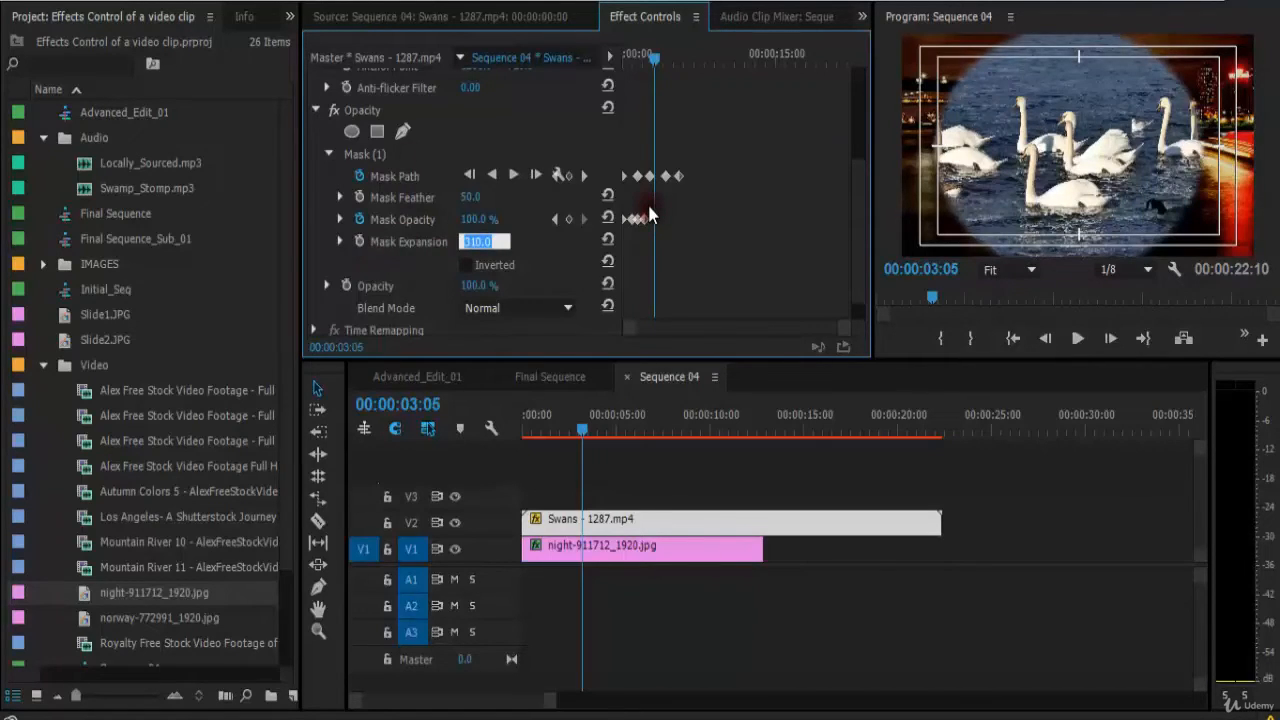
key(Return)
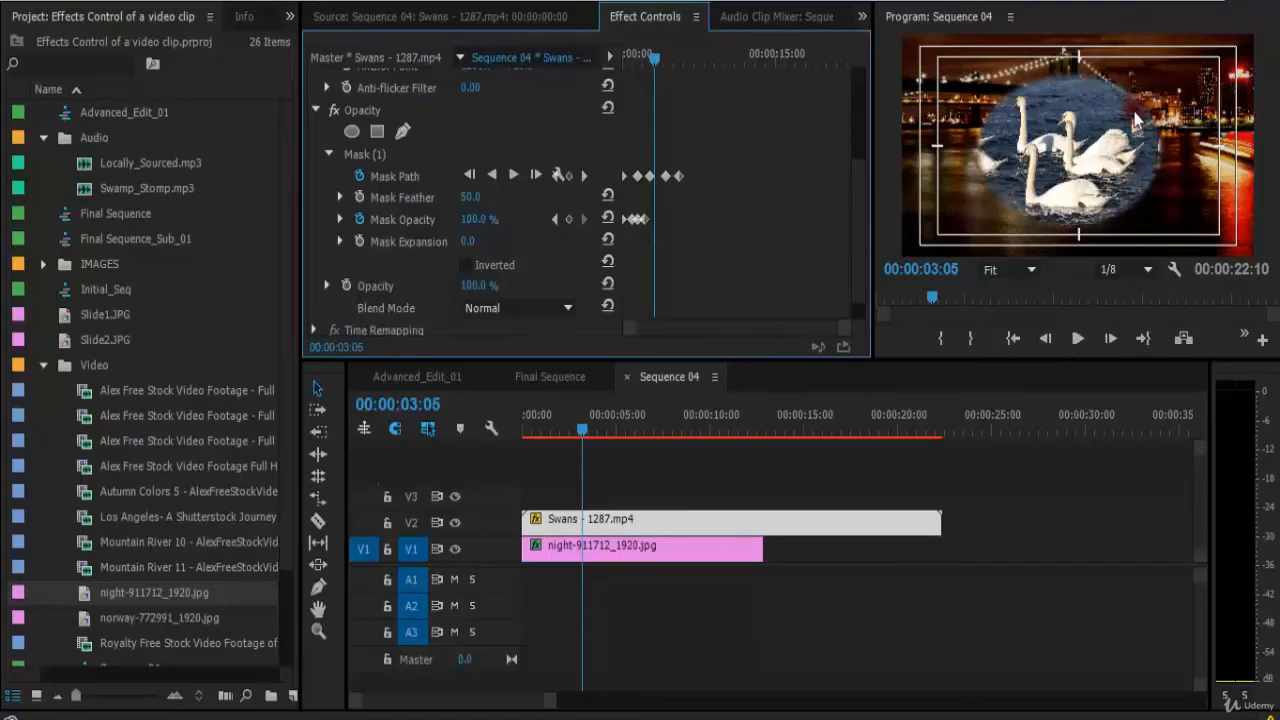
Invert the swan clip's mask and preview the sequence from the start.
click(466, 264)
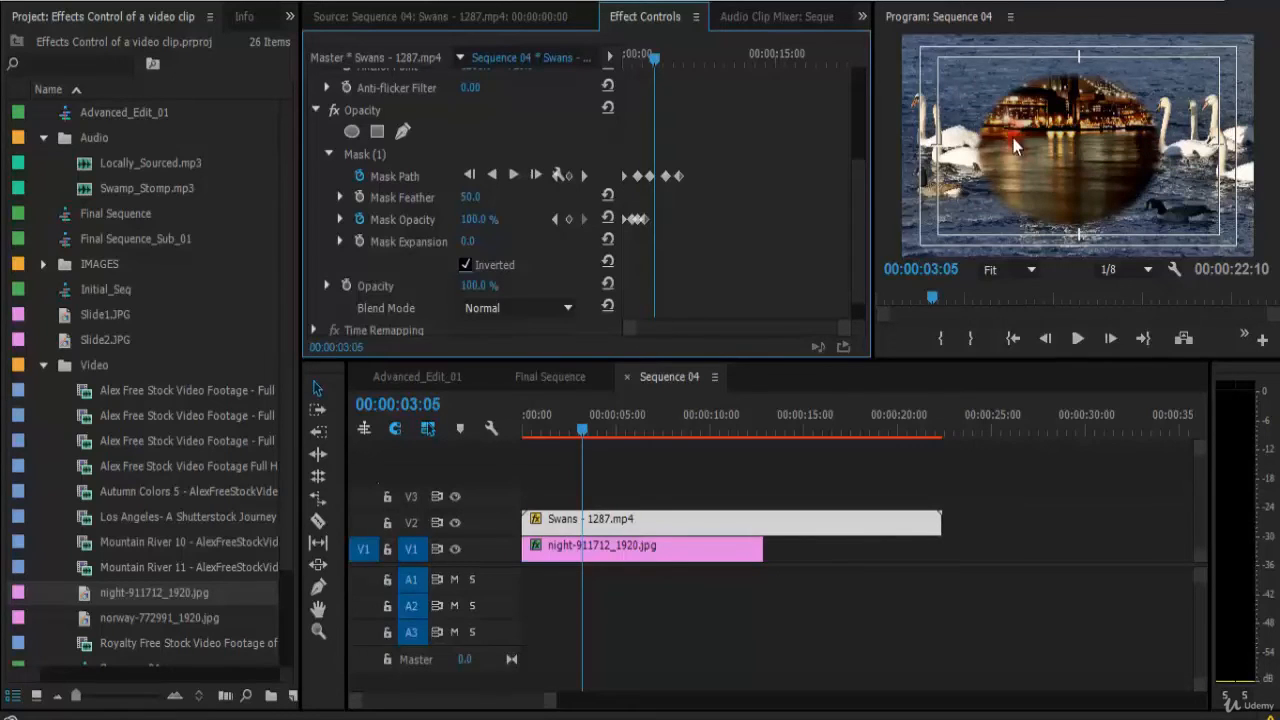
drag(584, 428, 490, 433)
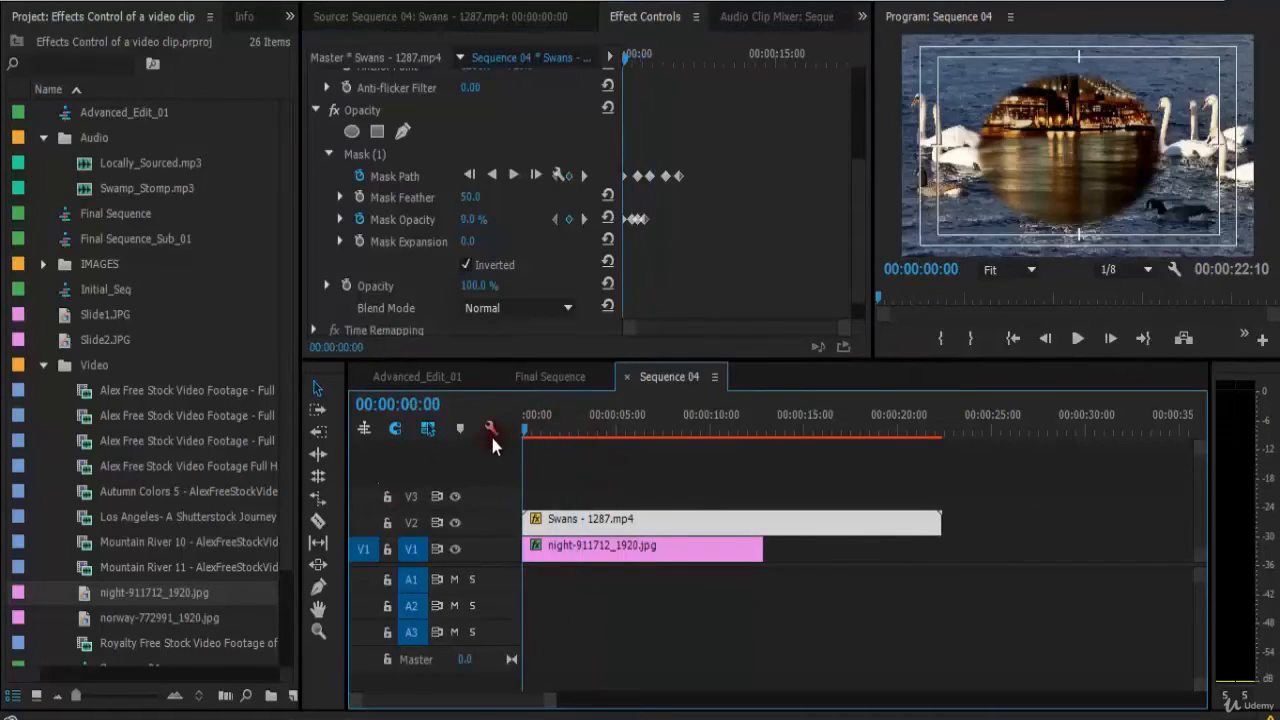
click(737, 490)
key(space)
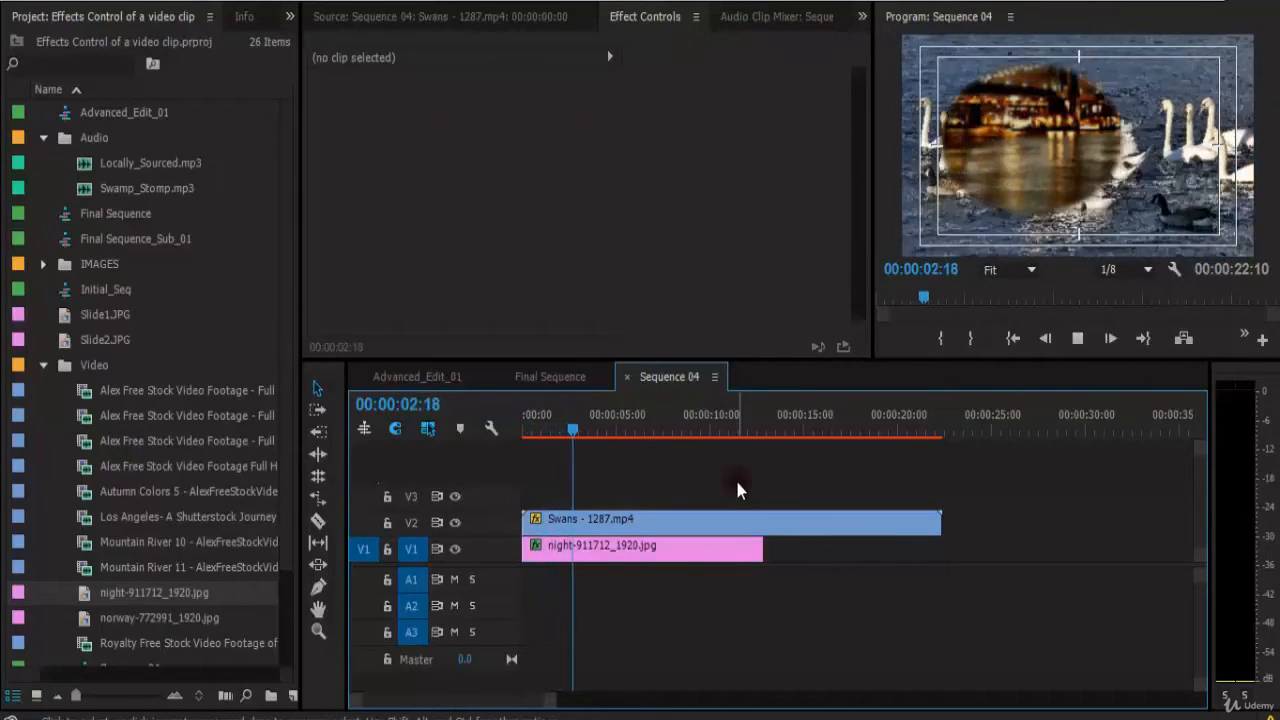
key(space)
Try moving the night image clip after the swan clip on V1, preview it, and move it back.
click(625, 550)
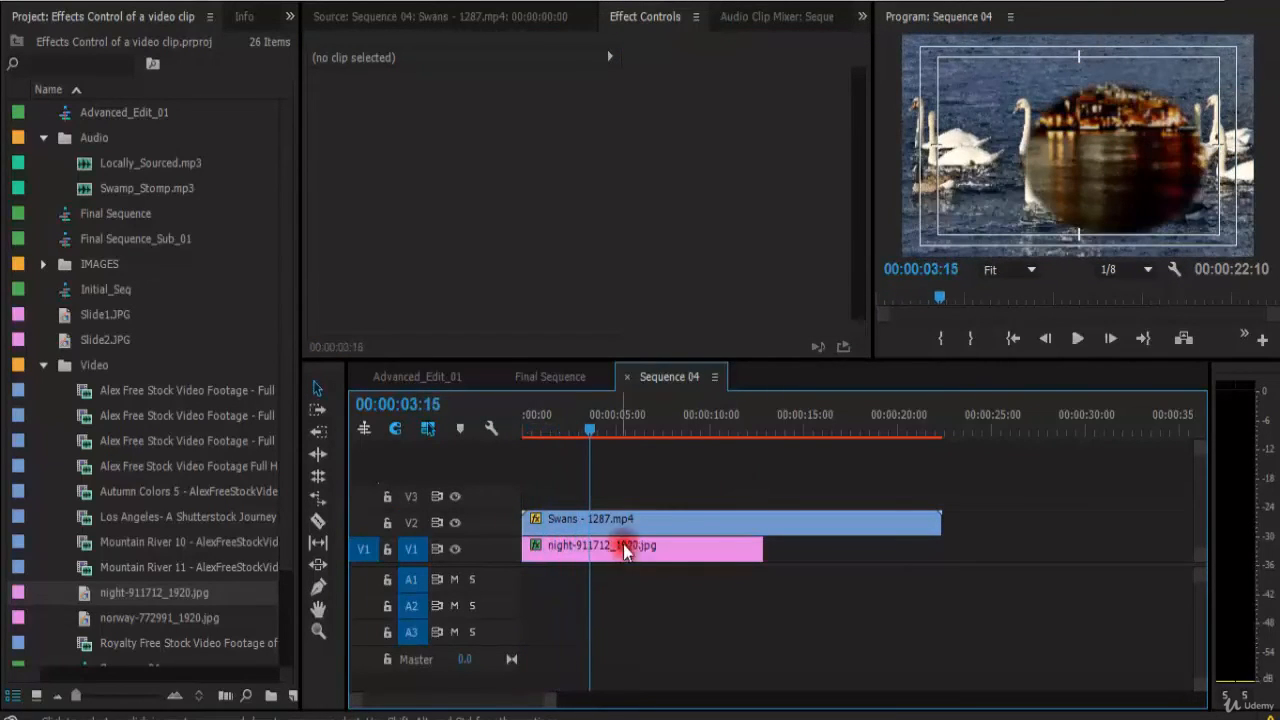
click(625, 520)
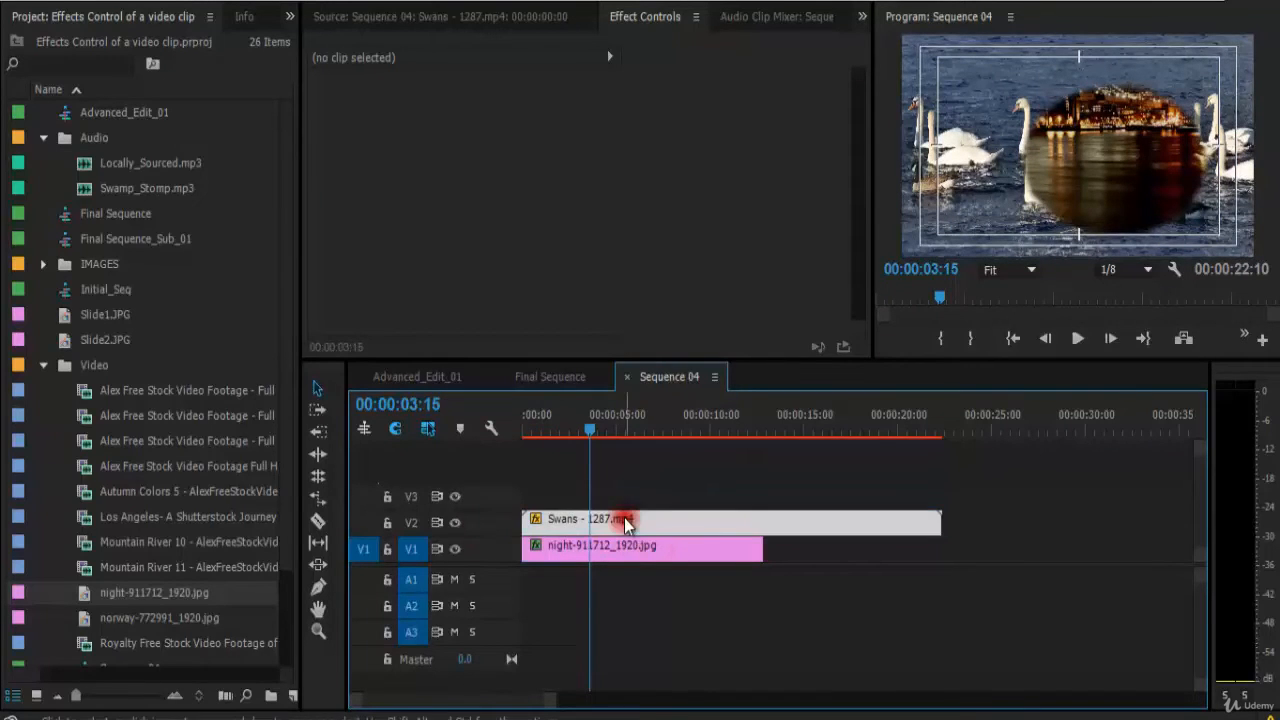
drag(614, 546, 1078, 548)
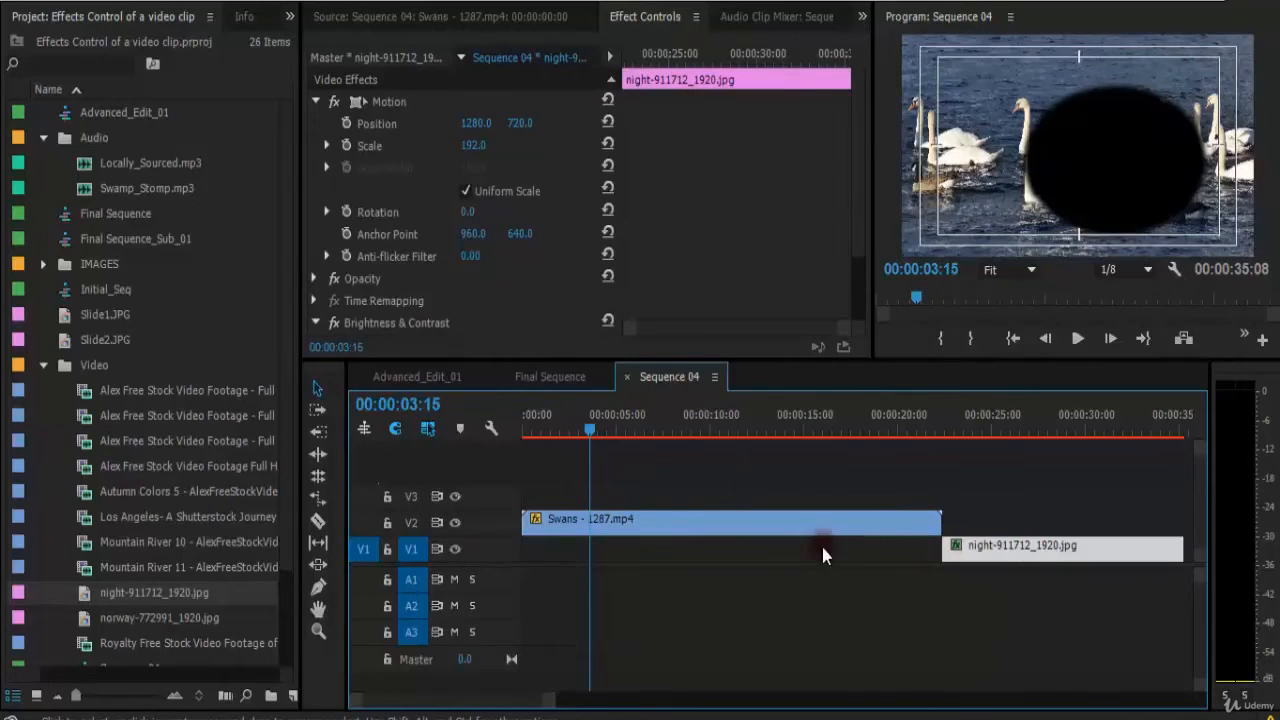
key(space)
drag(609, 426, 612, 458)
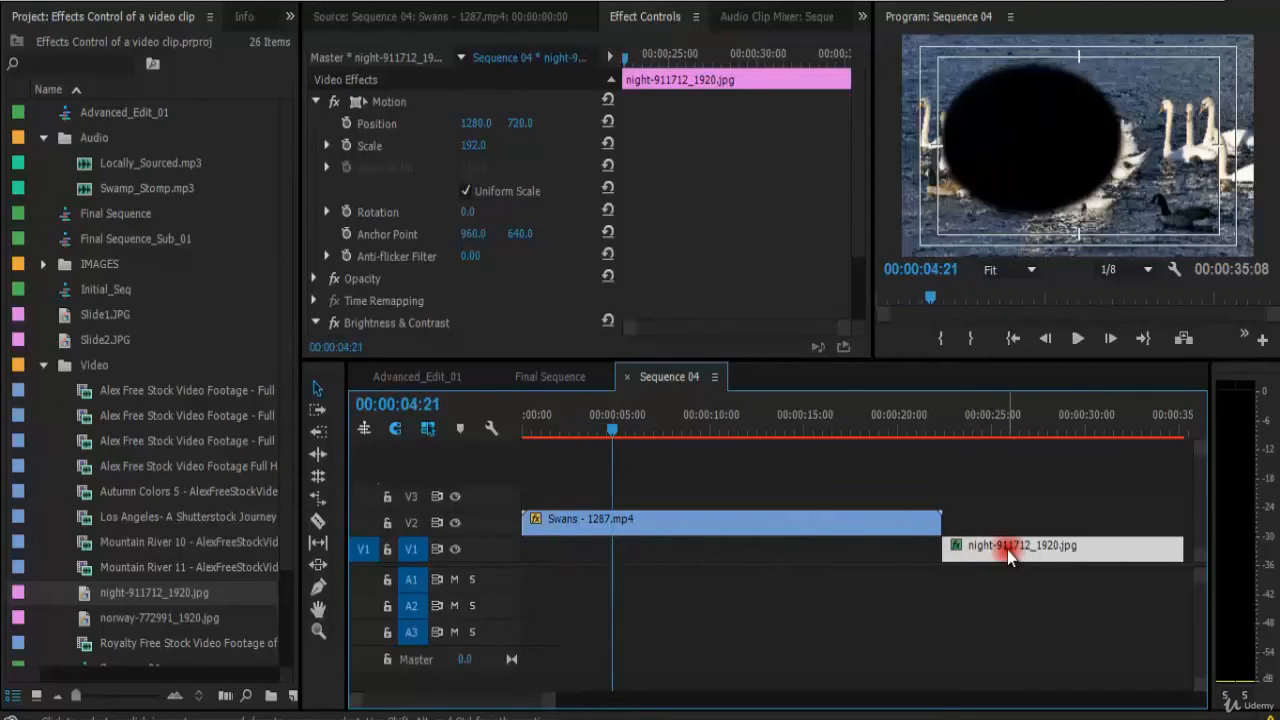
drag(1007, 550, 563, 556)
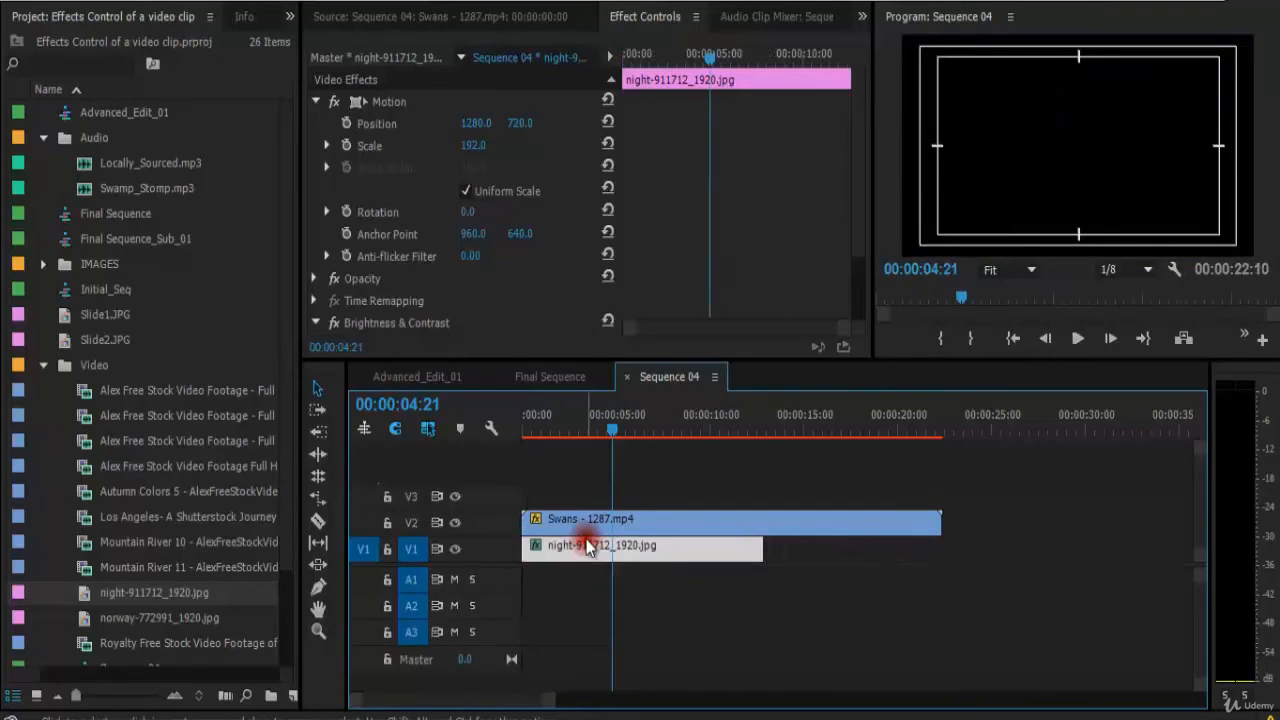
key(space)
key(space)
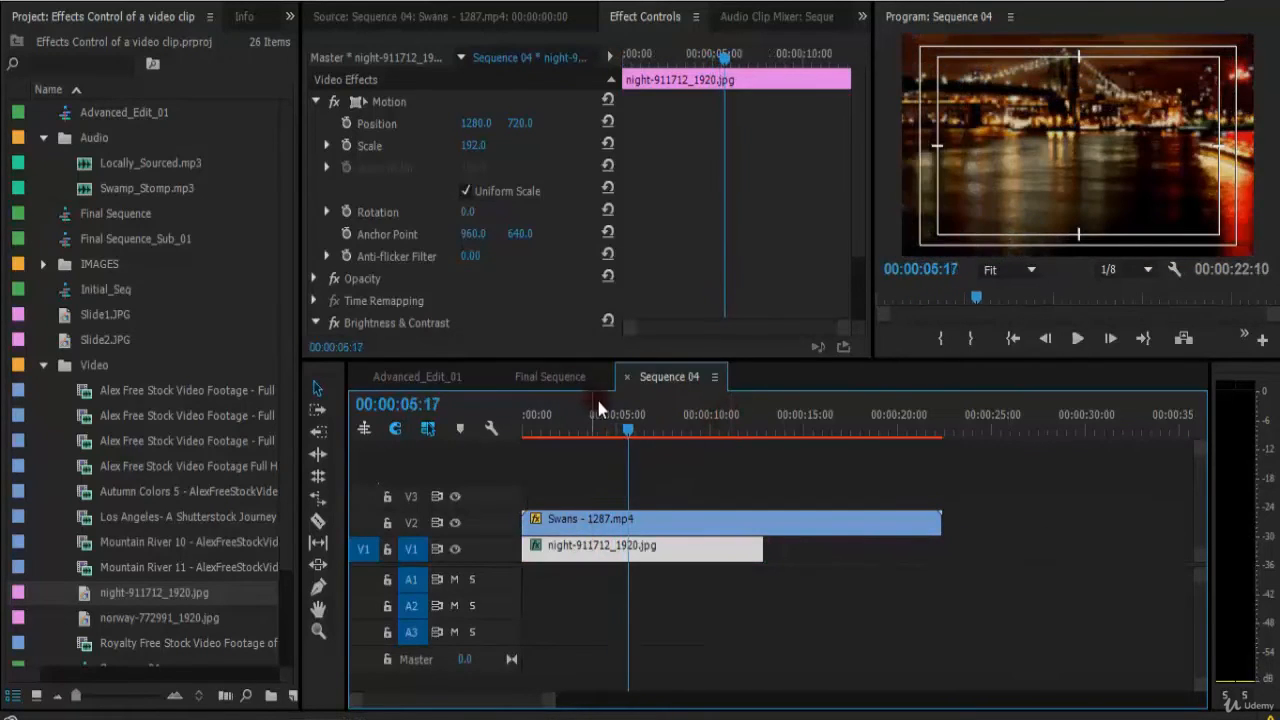
Select the swan clip and play the sequence to review the inverted mask effect.
drag(602, 427, 631, 432)
click(673, 527)
click(674, 545)
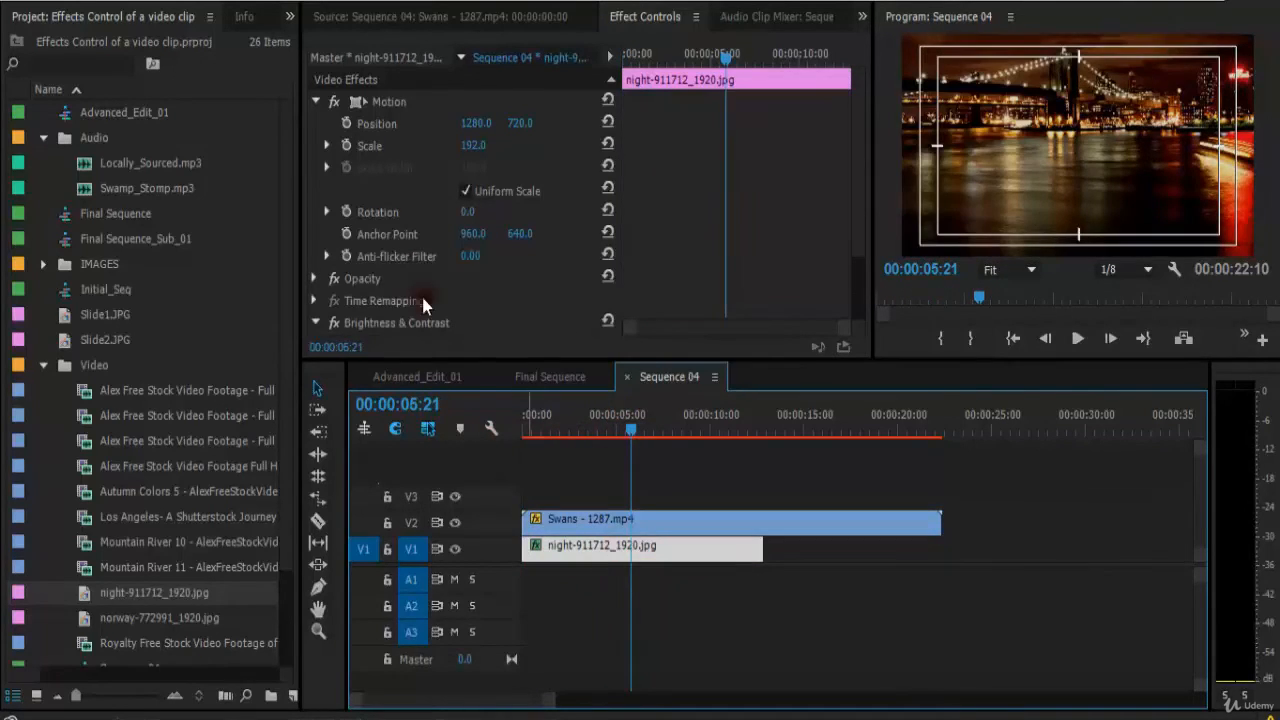
click(648, 520)
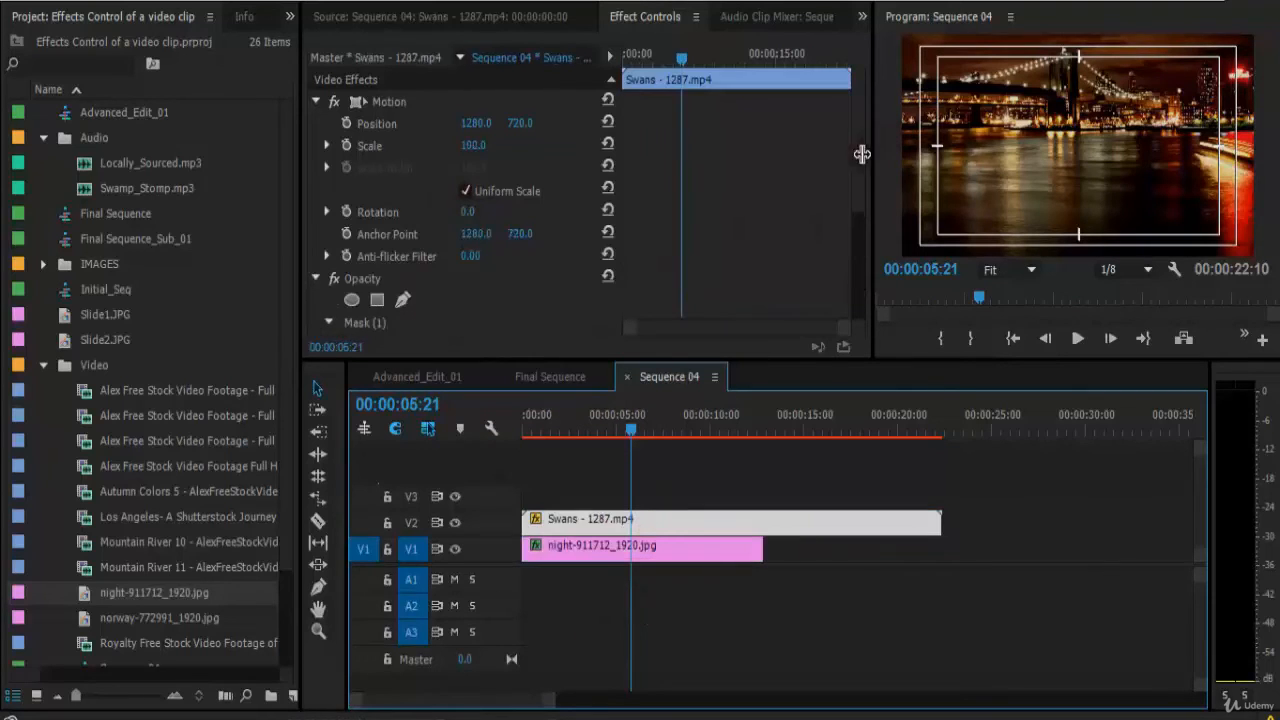
scroll(863, 173, down, 5)
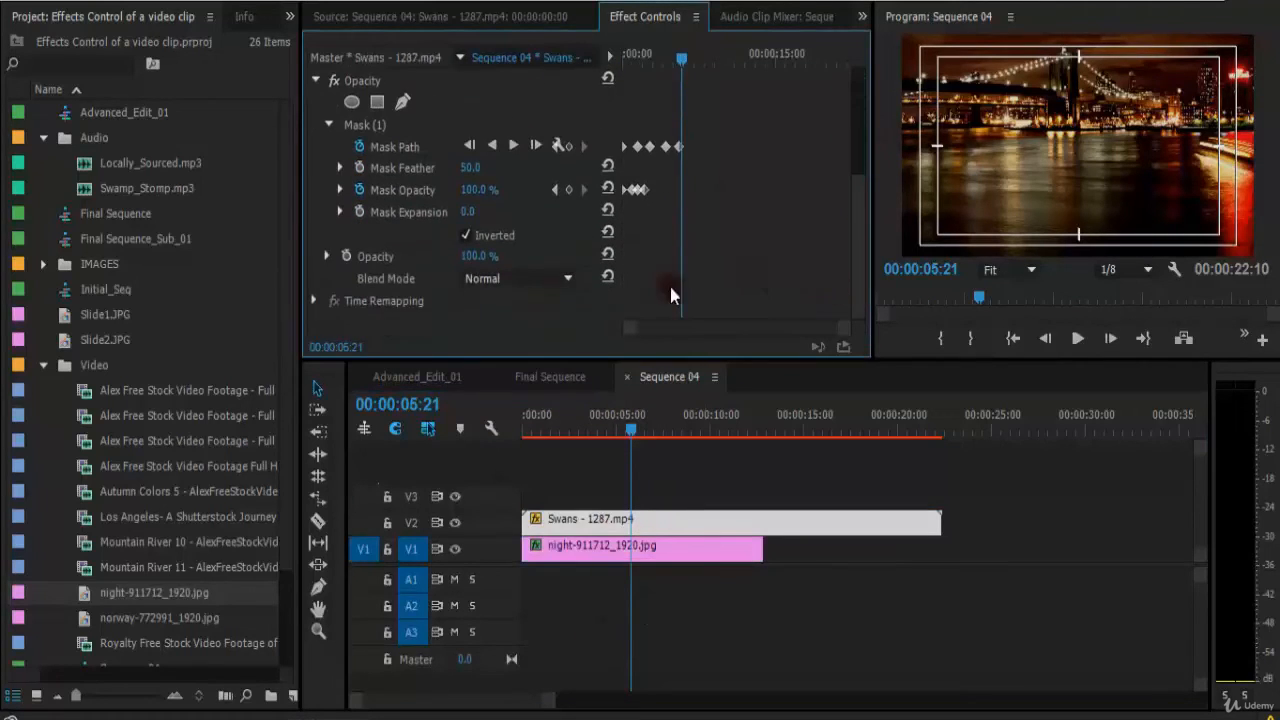
click(553, 432)
key(space)
key(space)
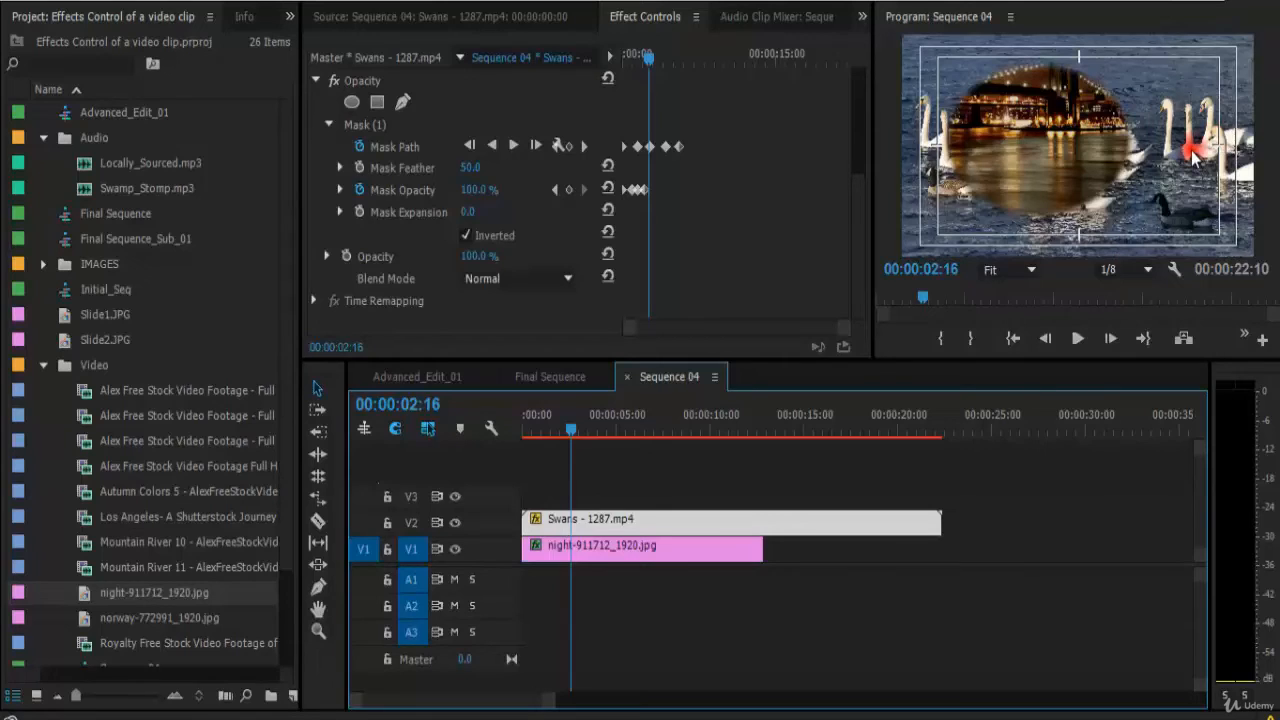
Turn off the mask's Inverted option on the swan clip.
click(466, 235)
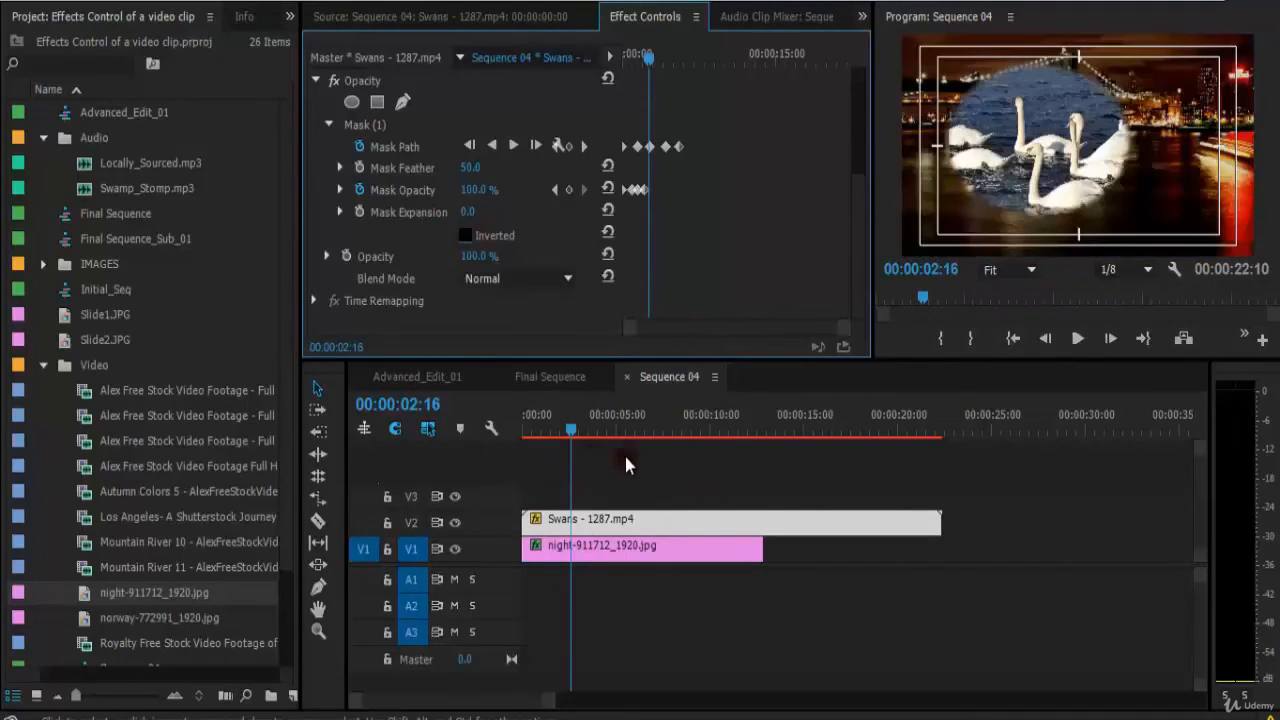
key(ctrl+z)
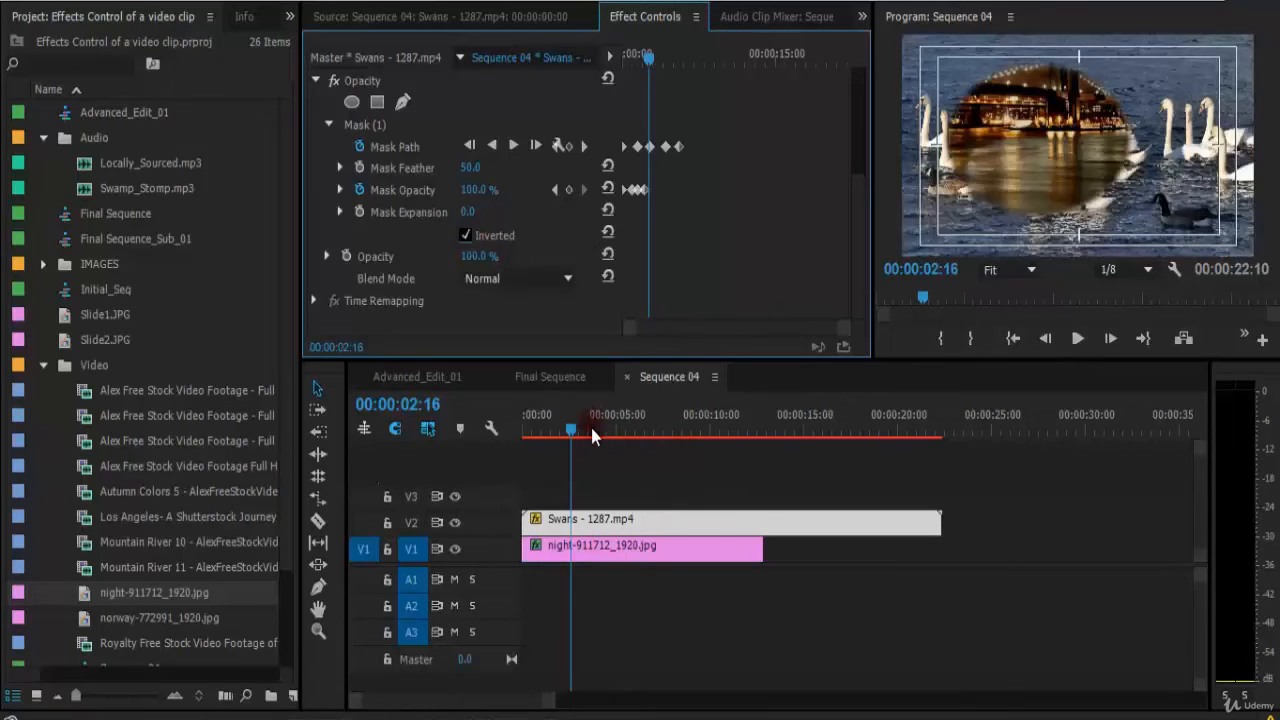
key(ctrl+shift+z)
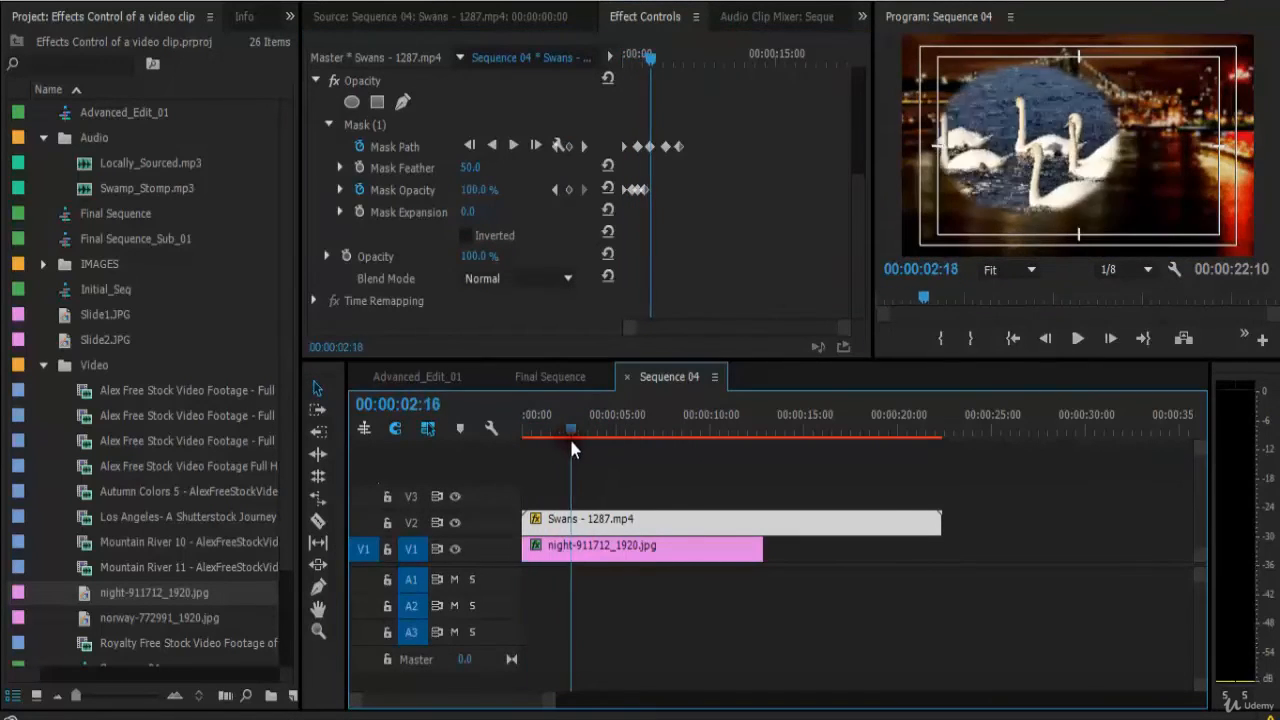
Delete all keyframes of the swan clip's mask, return to the sequence start, and delete the ellipse mask itself.
drag(571, 446, 612, 440)
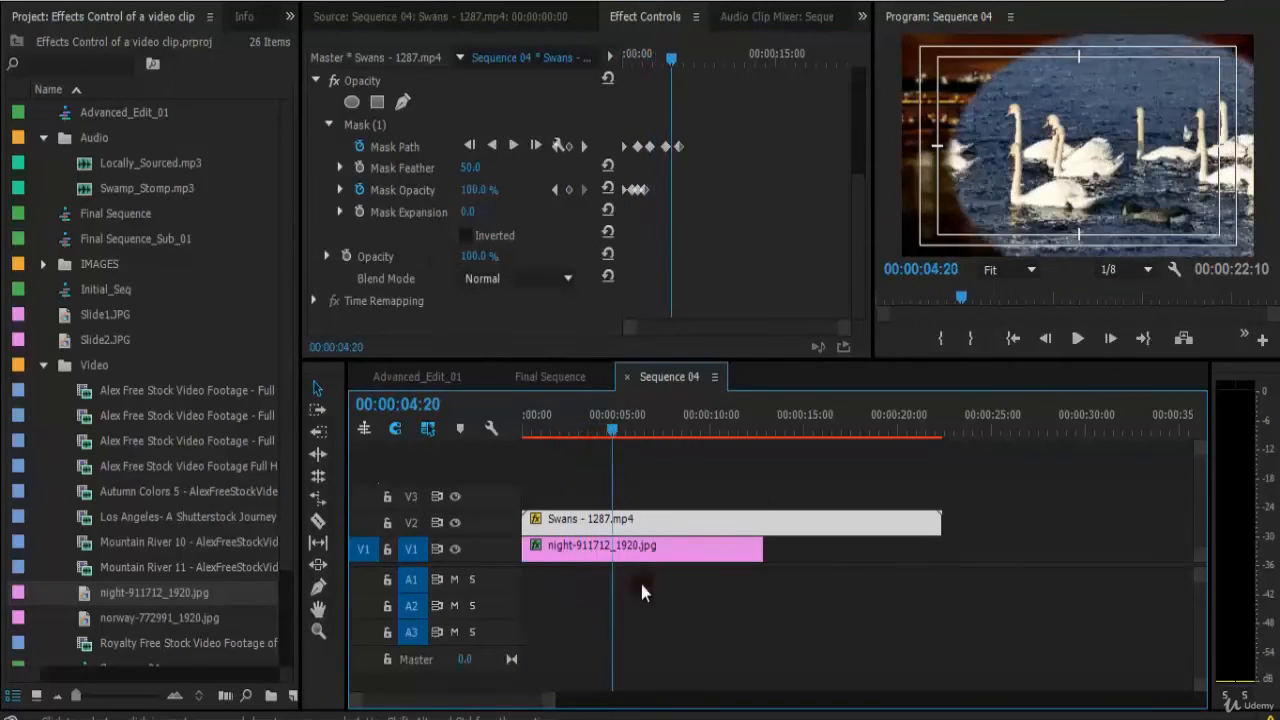
drag(722, 104, 579, 242)
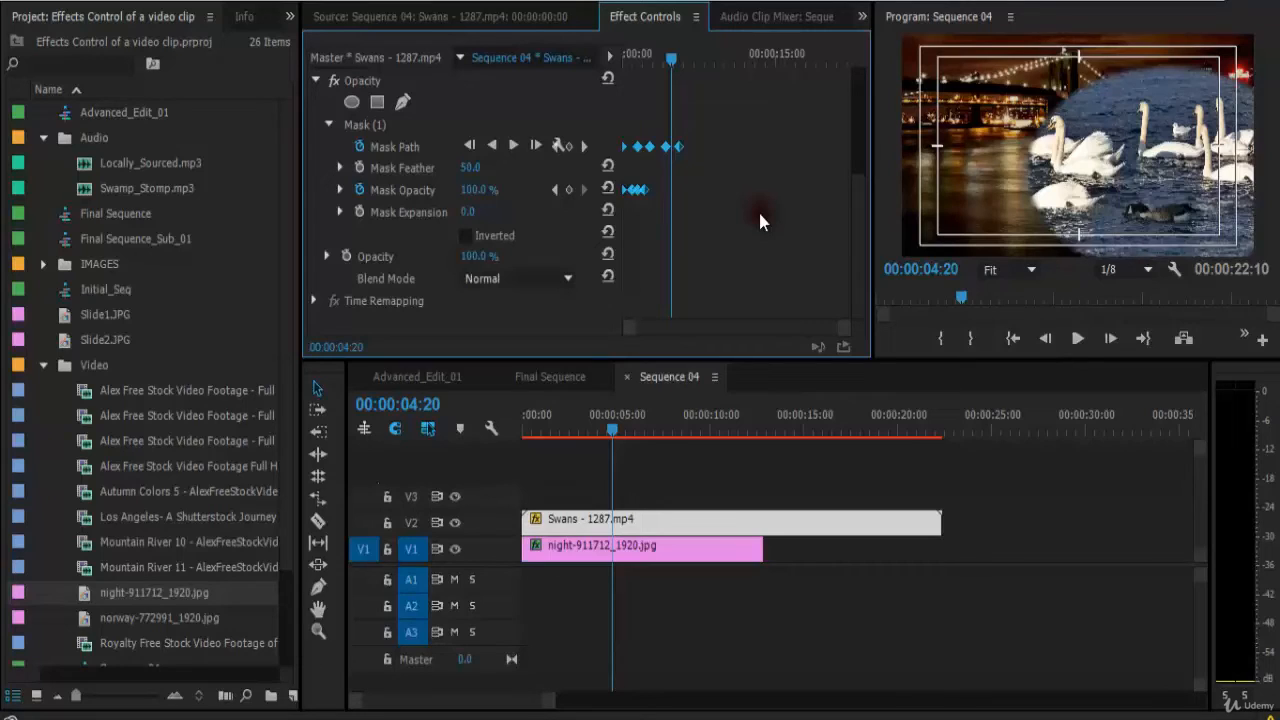
key(Delete)
key(Home)
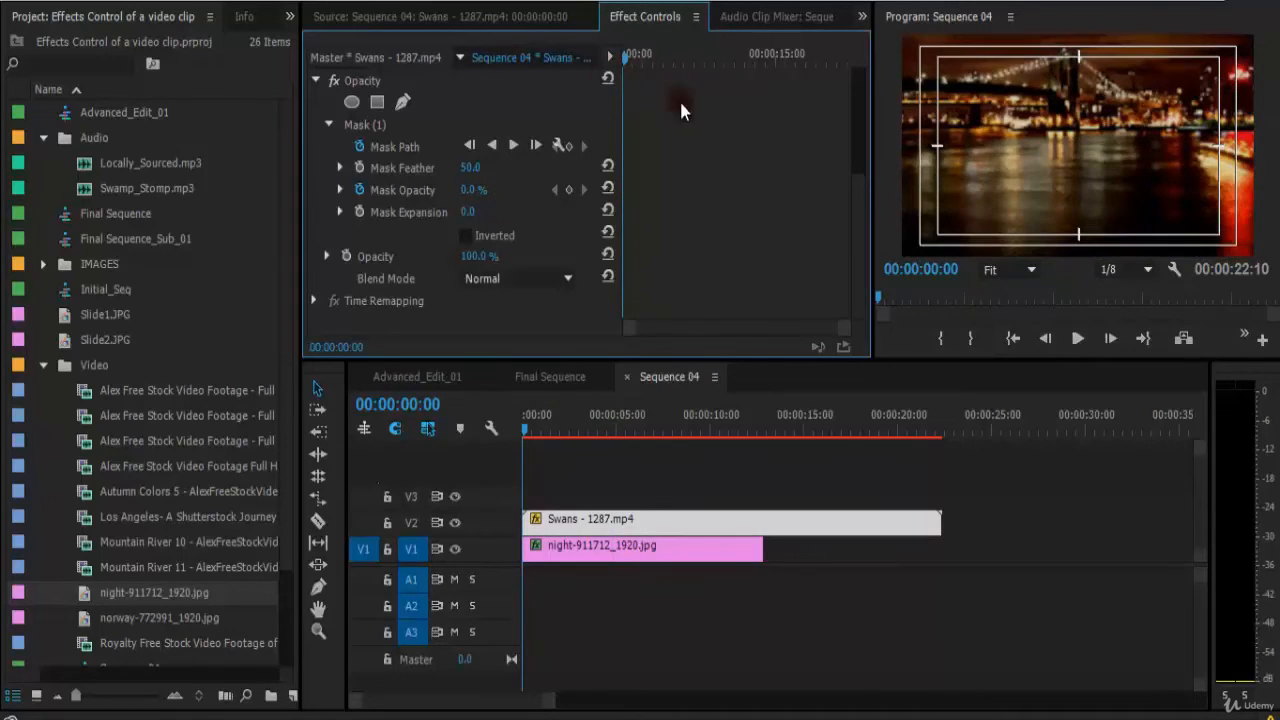
click(358, 122)
key(Delete)
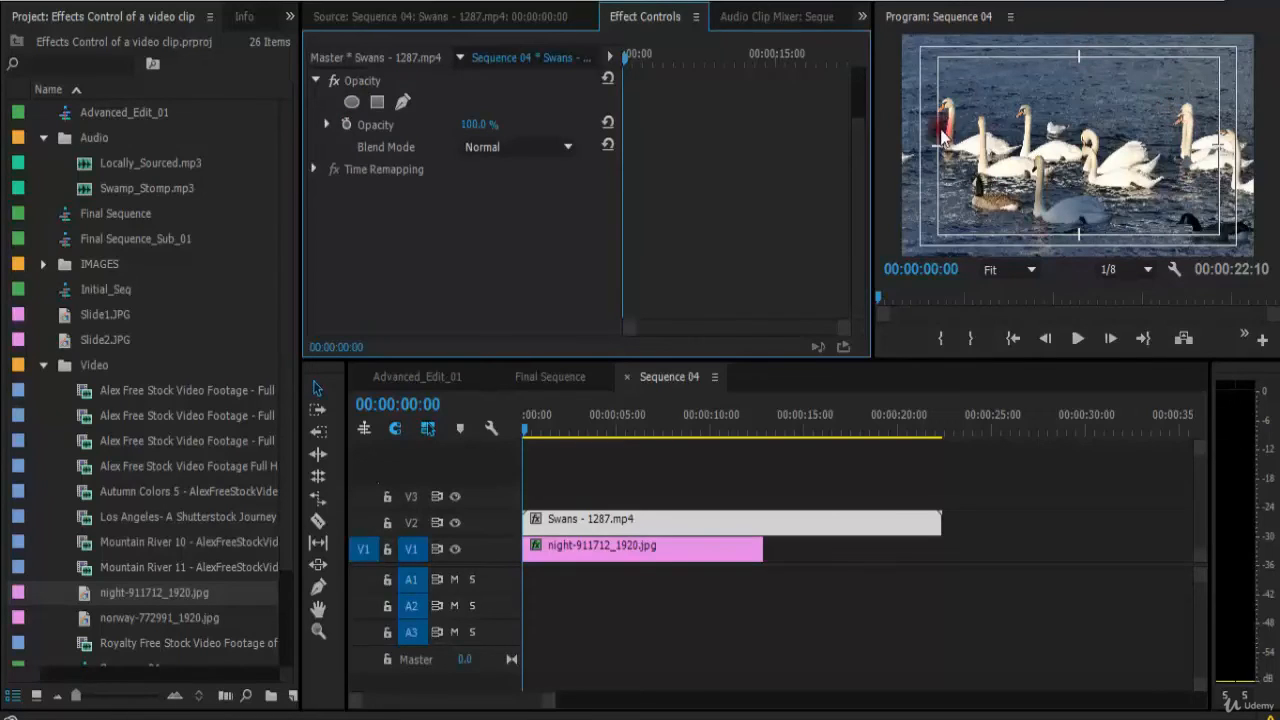
Create a rectangle mask on the swan clip and drag its corners outward into a skewed four-sided shape.
click(376, 103)
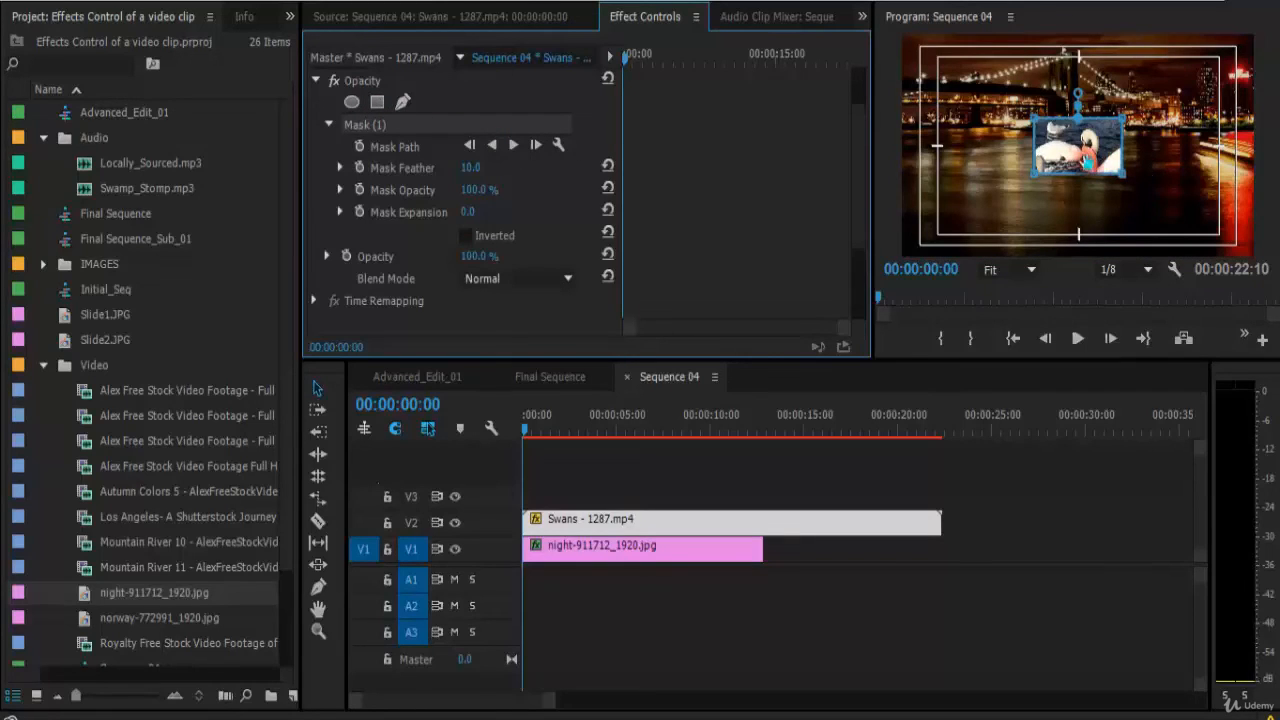
drag(1122, 173, 1170, 213)
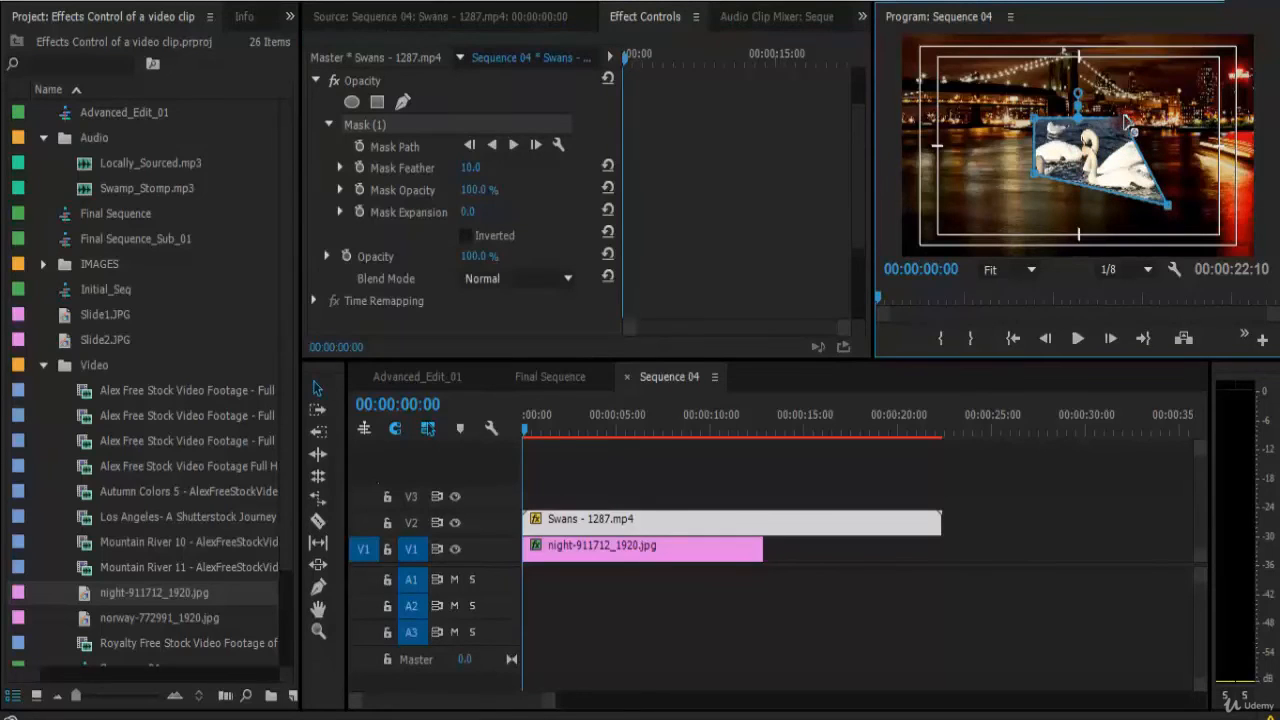
drag(1125, 117, 1168, 100)
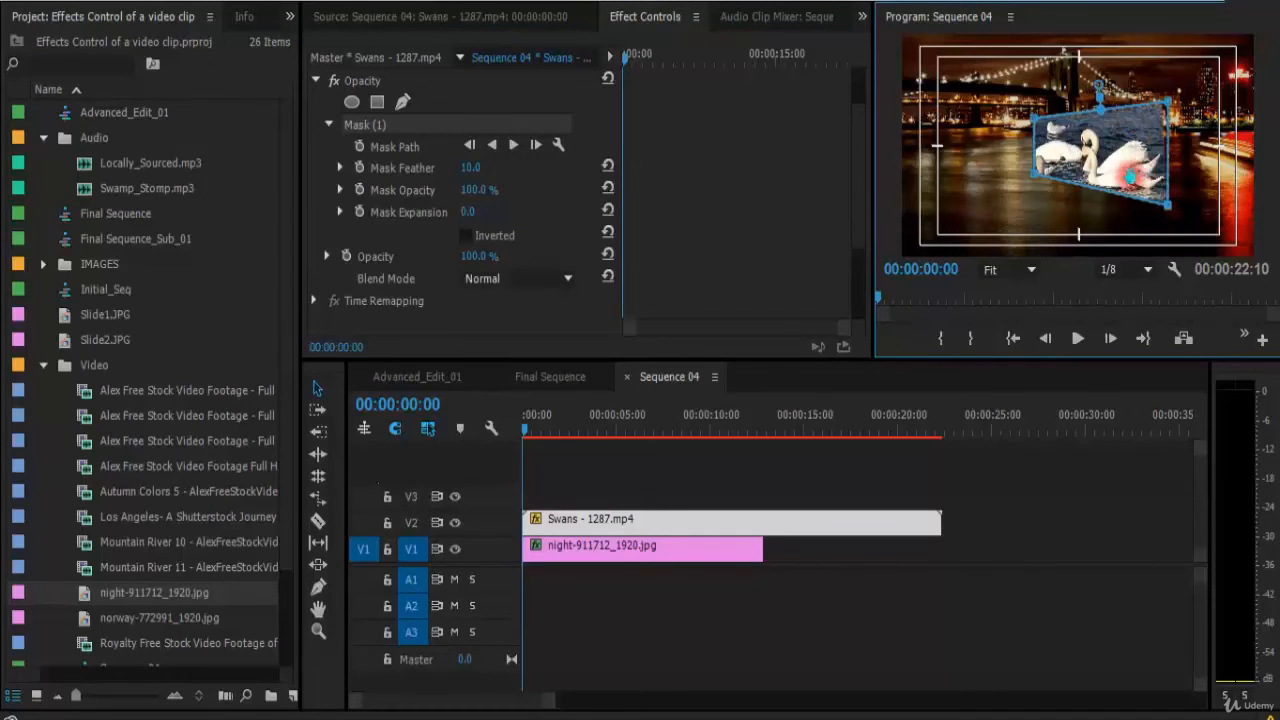
drag(1033, 182, 988, 220)
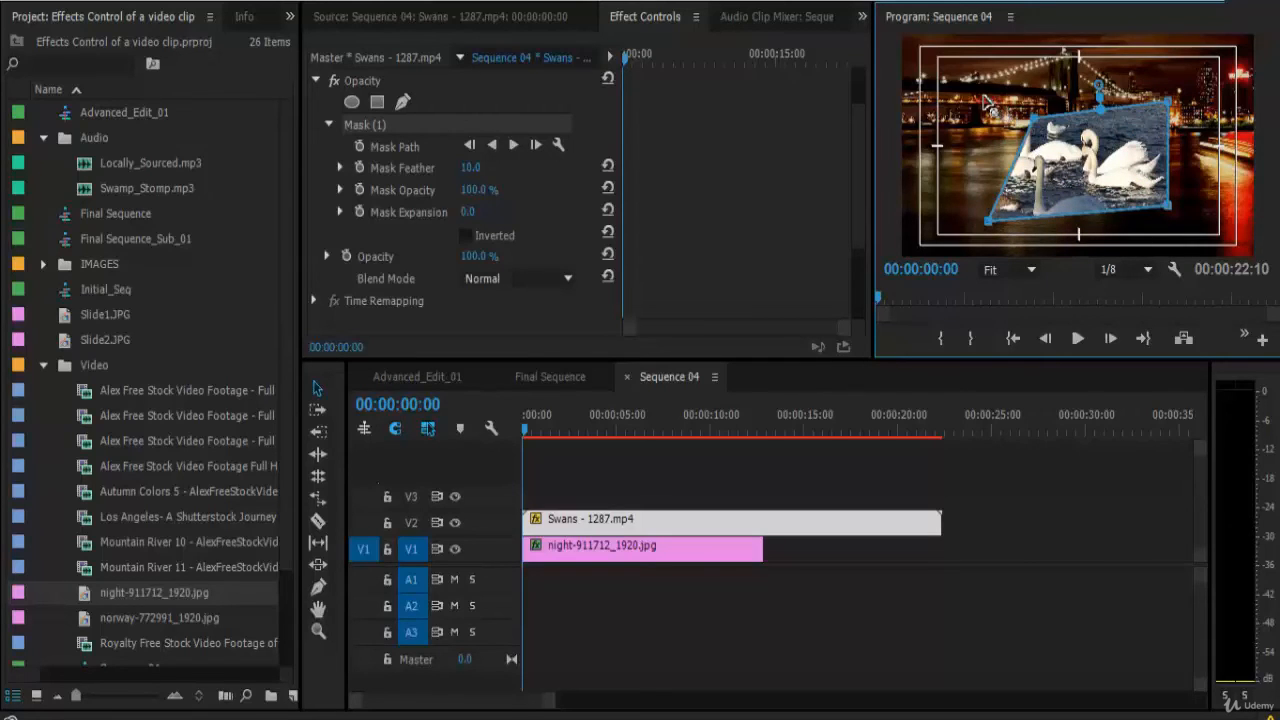
Reshape the swan clip's mask by dragging its corners, then move the smaller four-sided window to frame the swans near the centre.
drag(984, 96, 977, 93)
drag(1168, 101, 1175, 77)
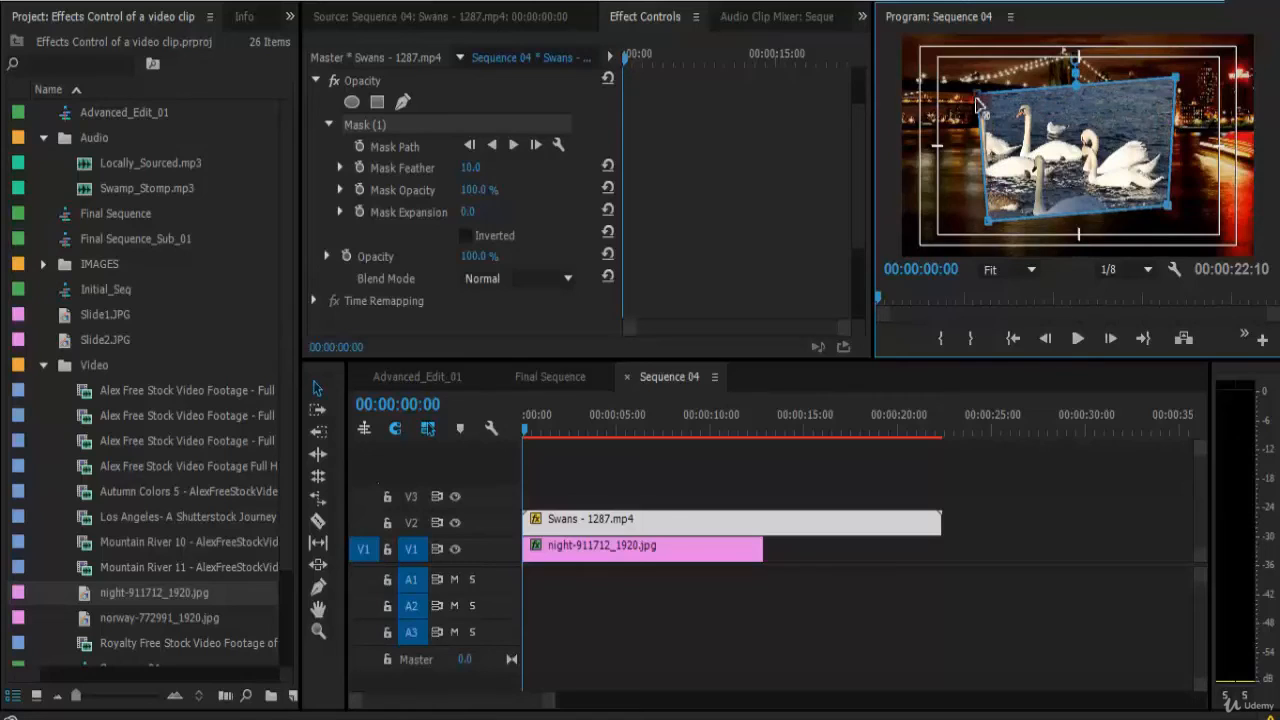
drag(978, 94, 966, 66)
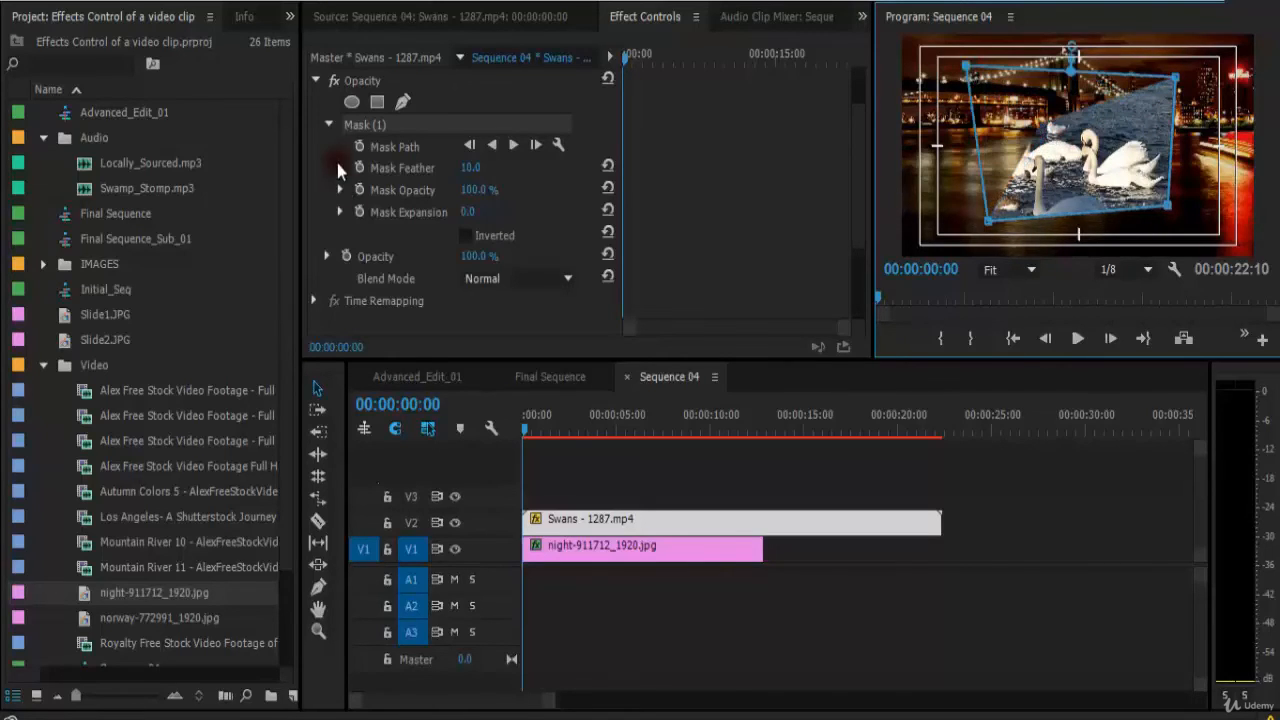
click(364, 127)
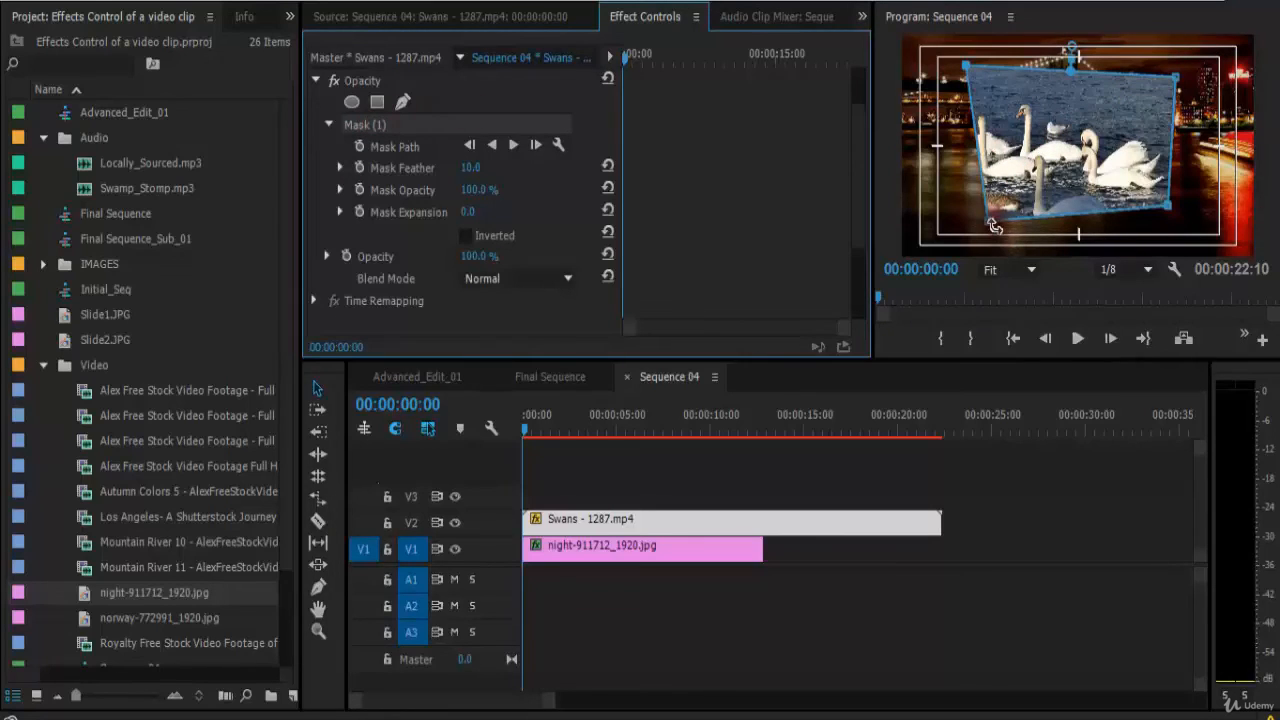
drag(988, 221, 985, 231)
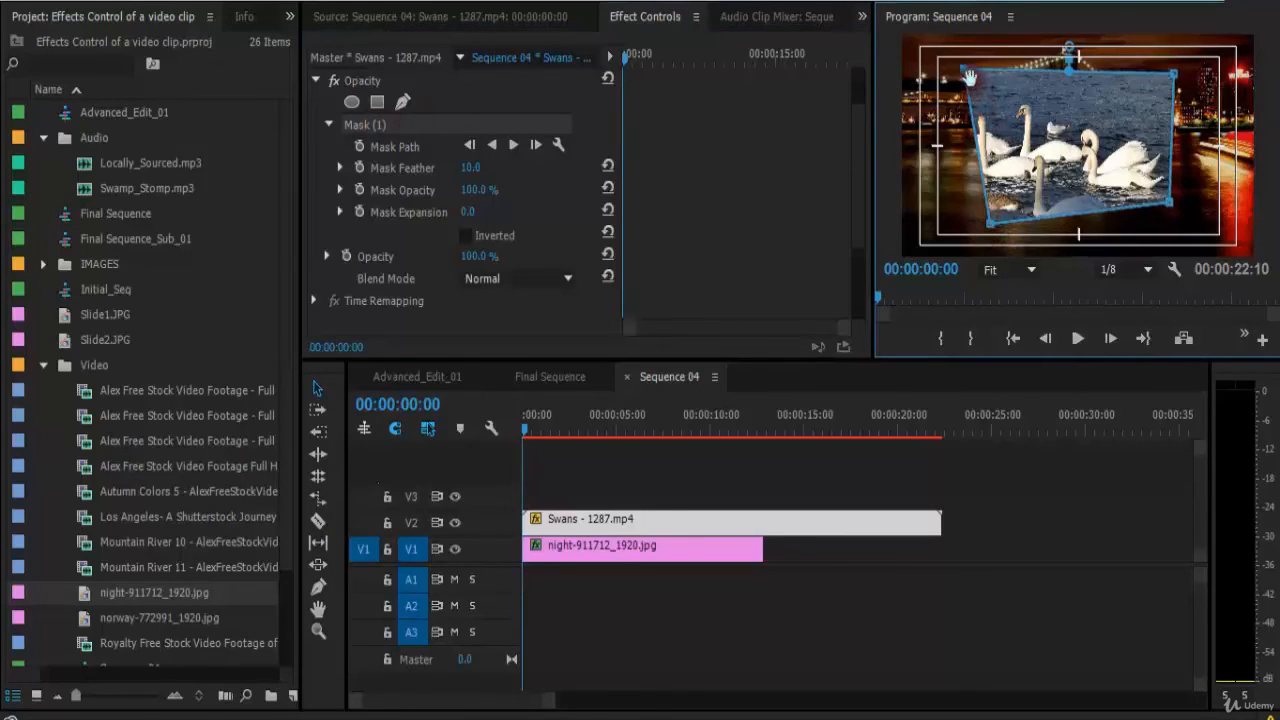
drag(966, 72, 1024, 92)
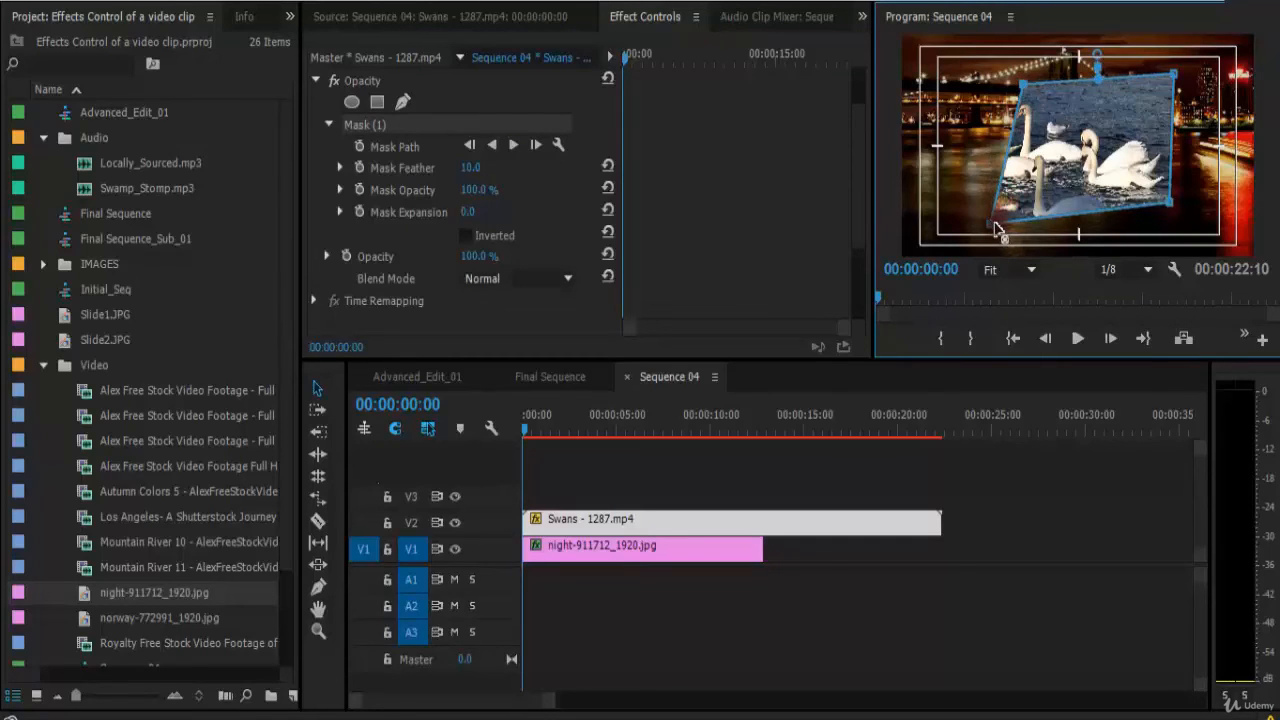
drag(996, 228, 1024, 176)
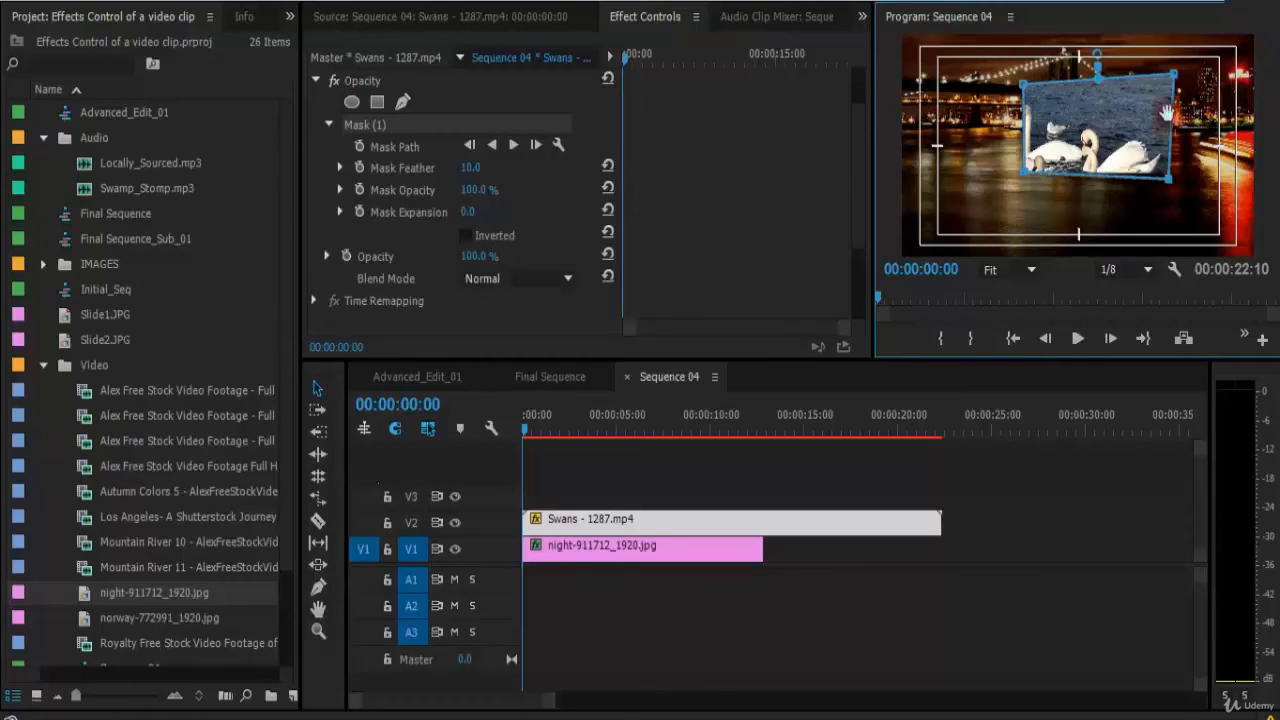
drag(1169, 82, 1168, 90)
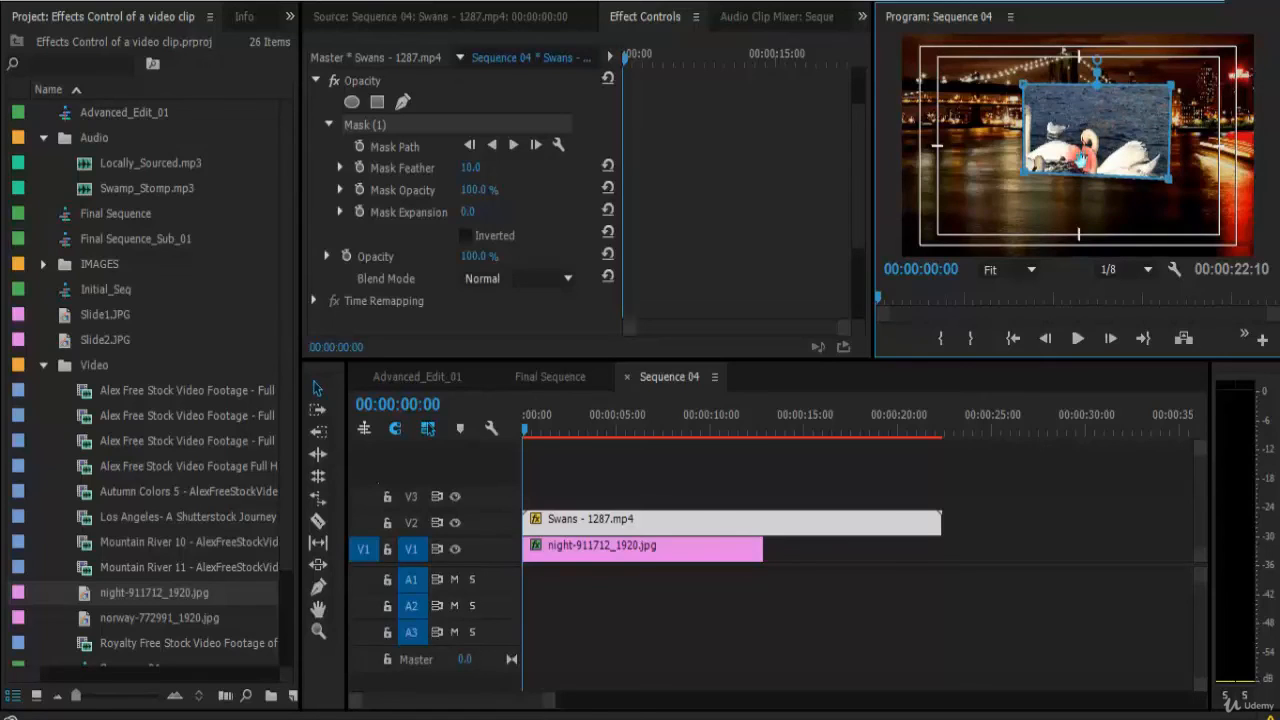
drag(1106, 127, 1111, 167)
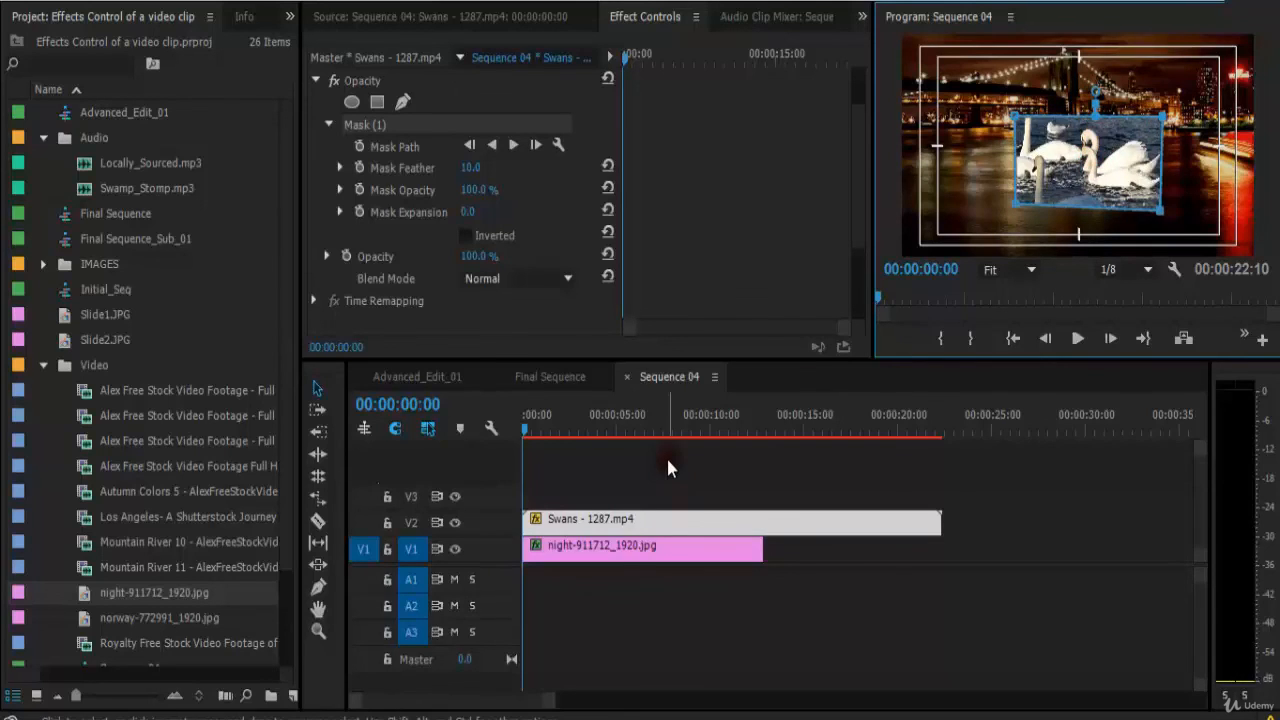
Play and scrub the sequence to review the reshaped mask, and select the swan clip.
key(space)
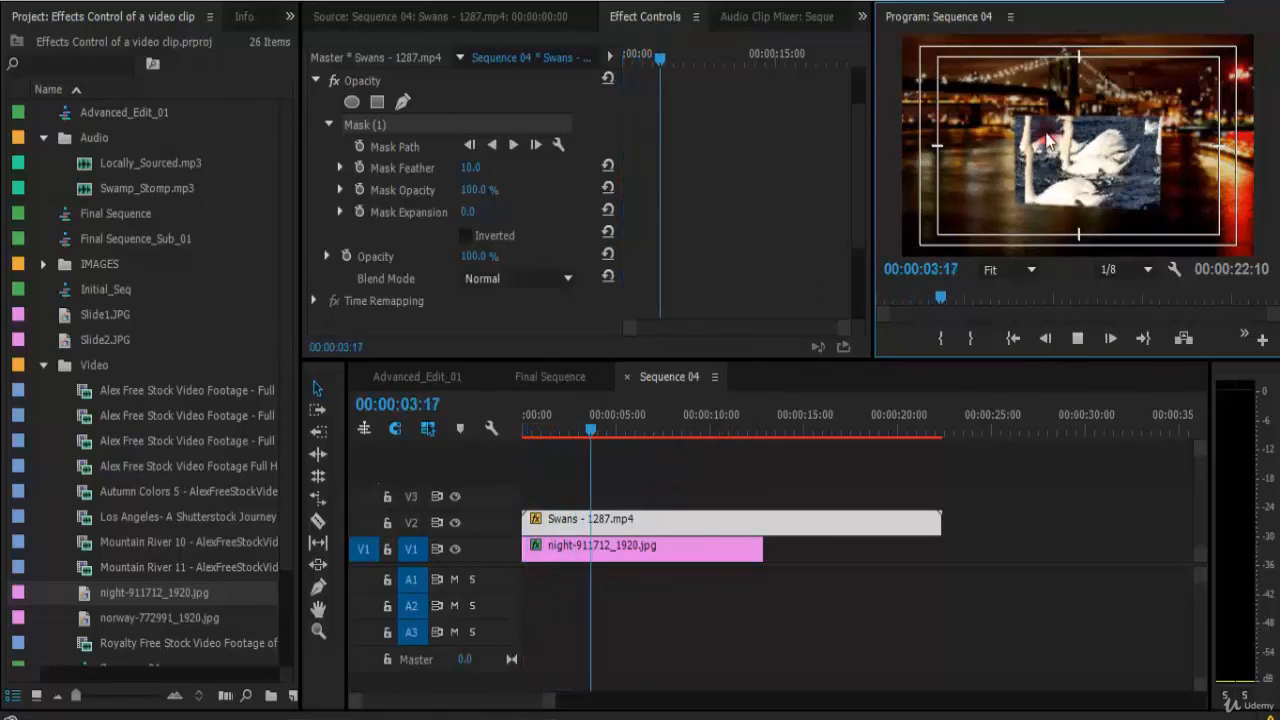
key(space)
drag(573, 434, 546, 439)
click(610, 525)
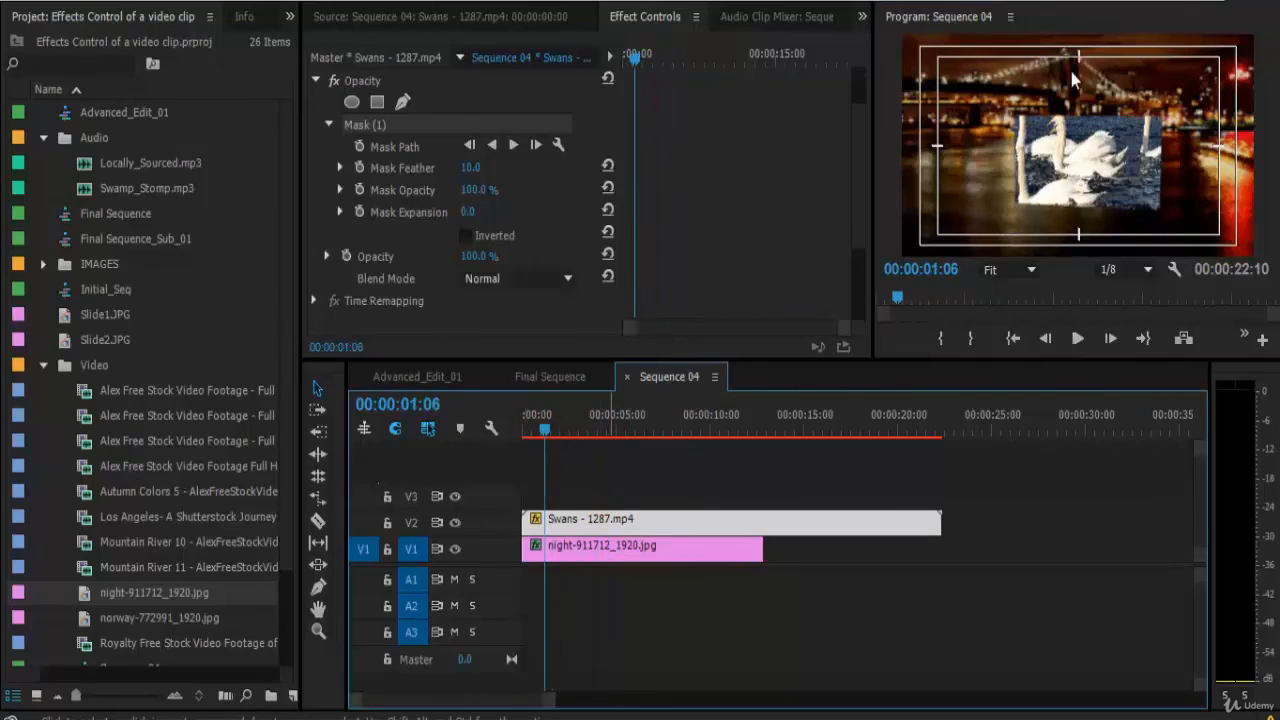
Save the project and play the sequence from the start.
key(ctrl+s)
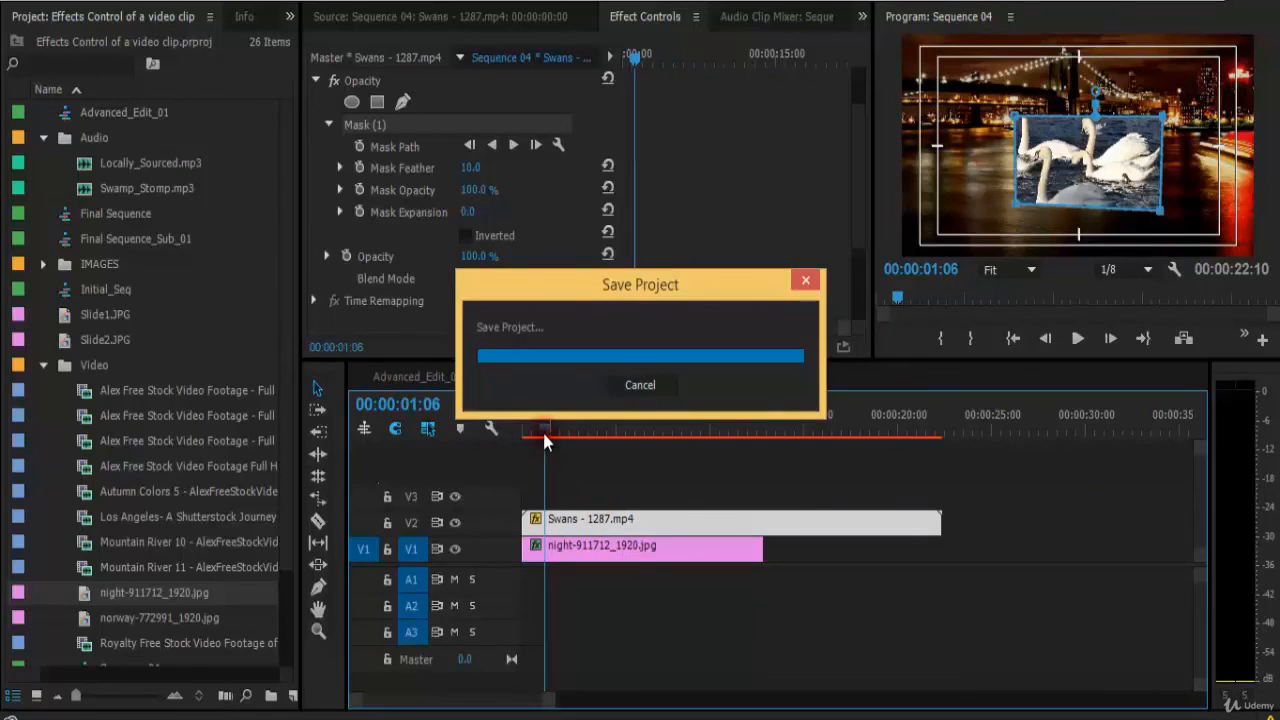
key(Home)
key(space)
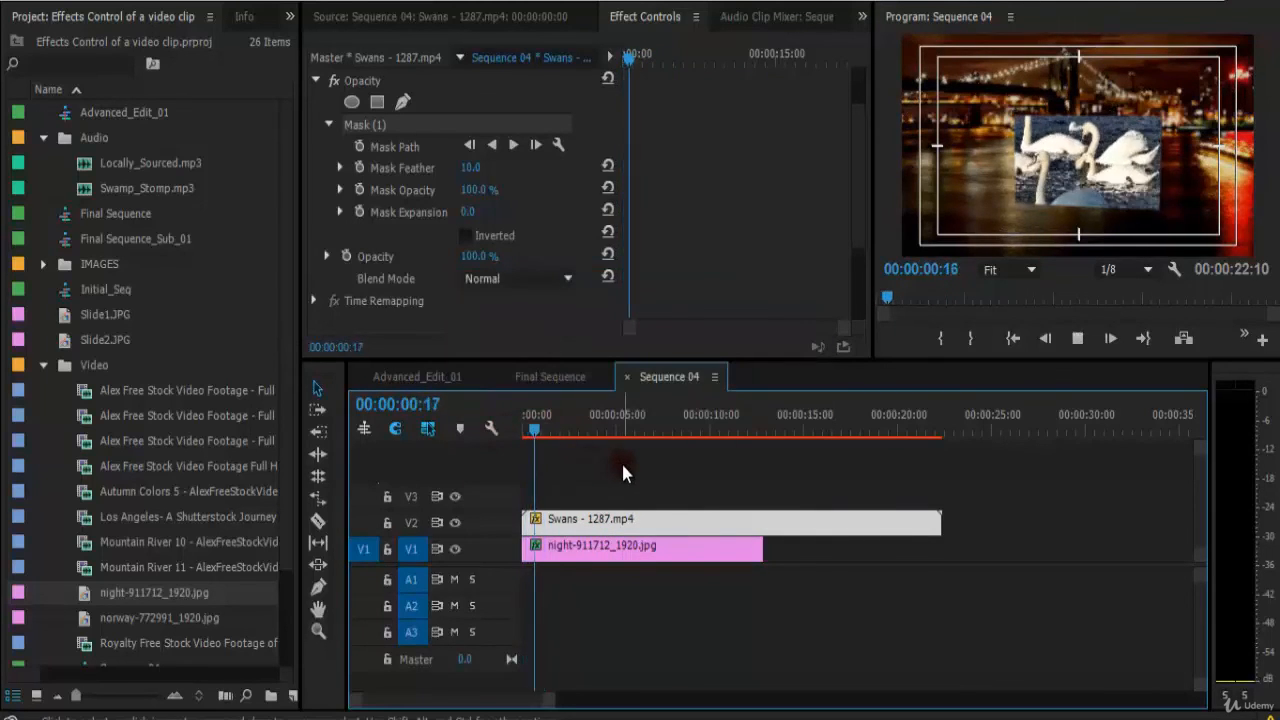